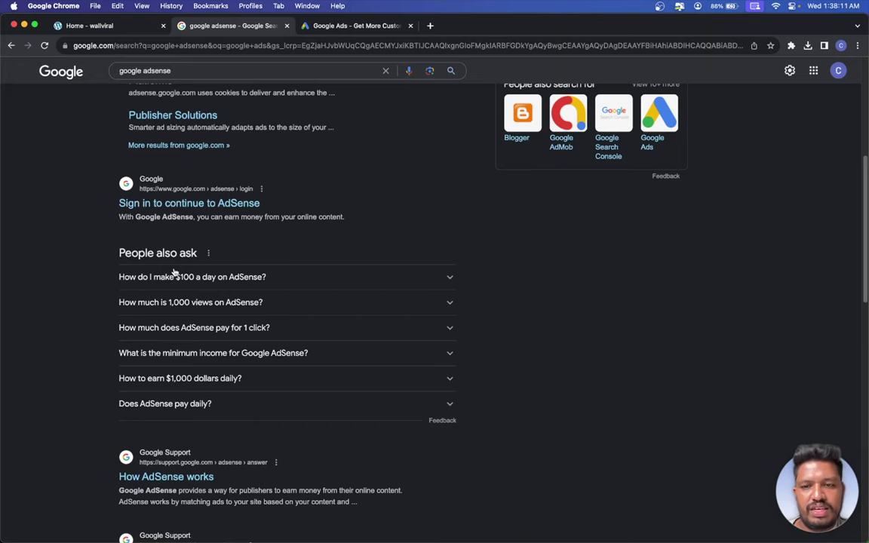
- Open the Google AdSense homepage from the search results
scroll(188, 302, "down", 8)
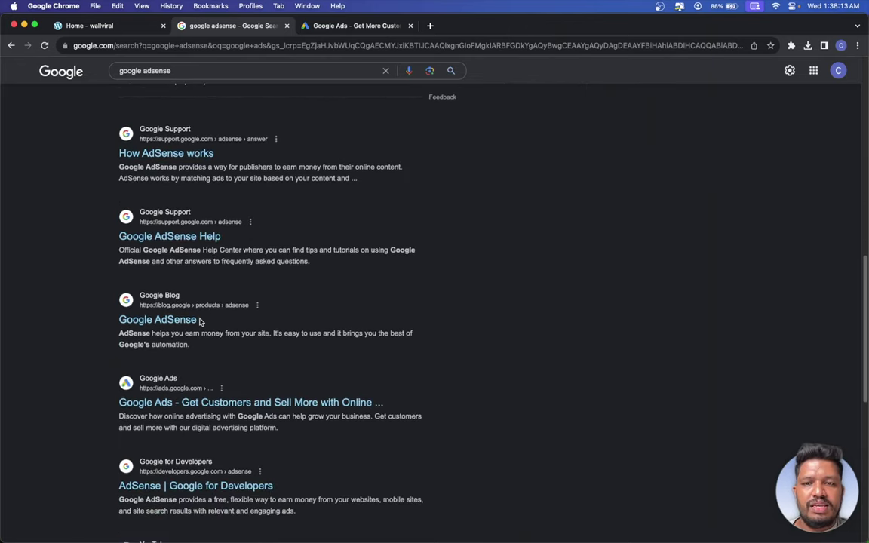
scroll(130, 310, "down", 5)
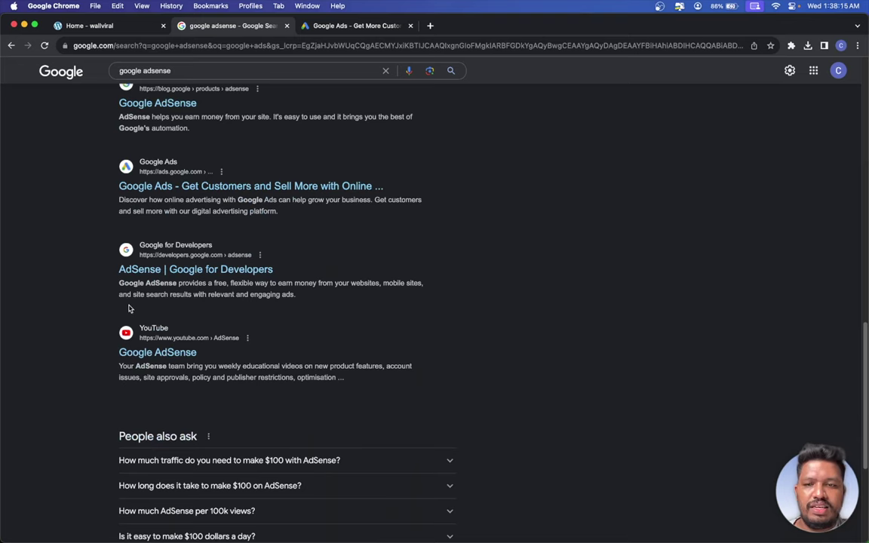
scroll(128, 309, "down", 6)
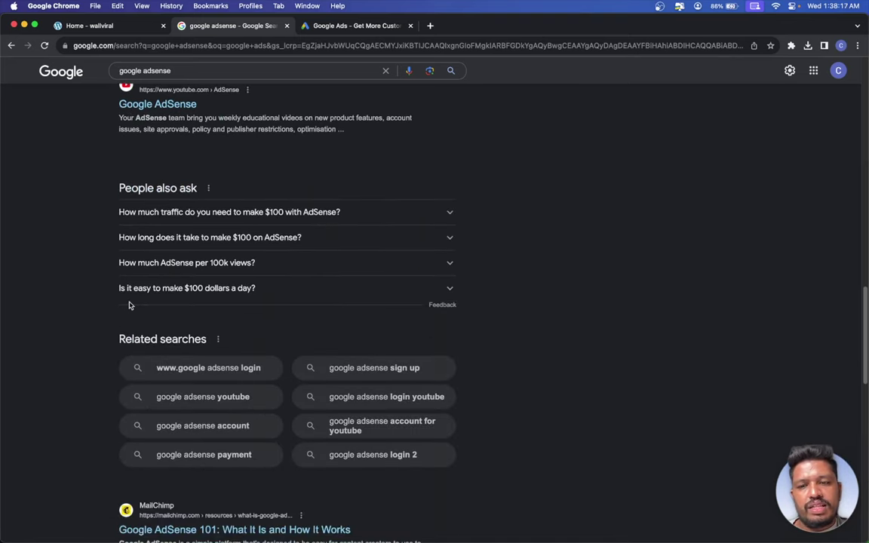
scroll(129, 304, "down", 5)
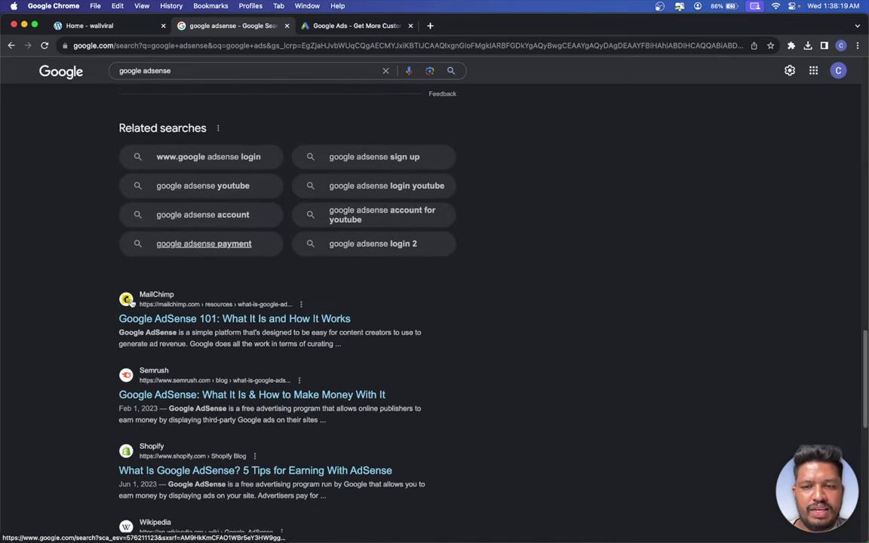
scroll(130, 303, "up", 15)
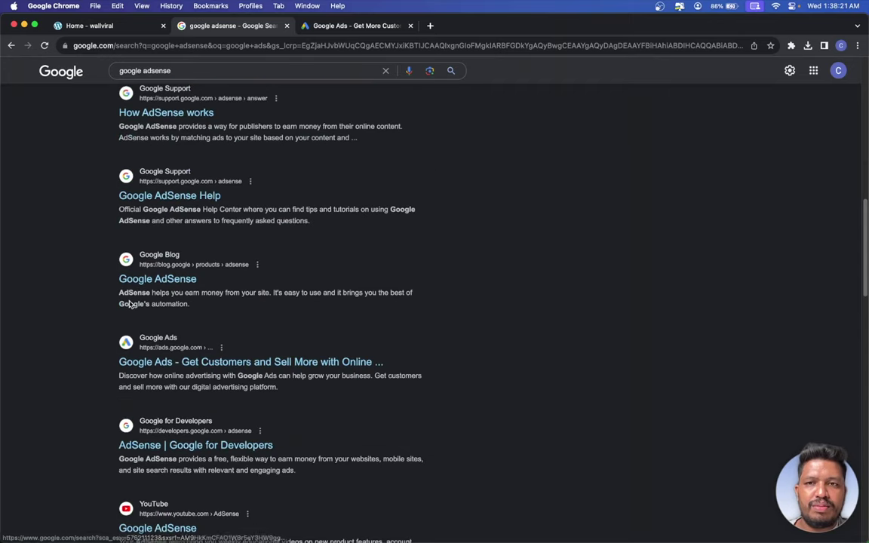
scroll(130, 303, "up", 15)
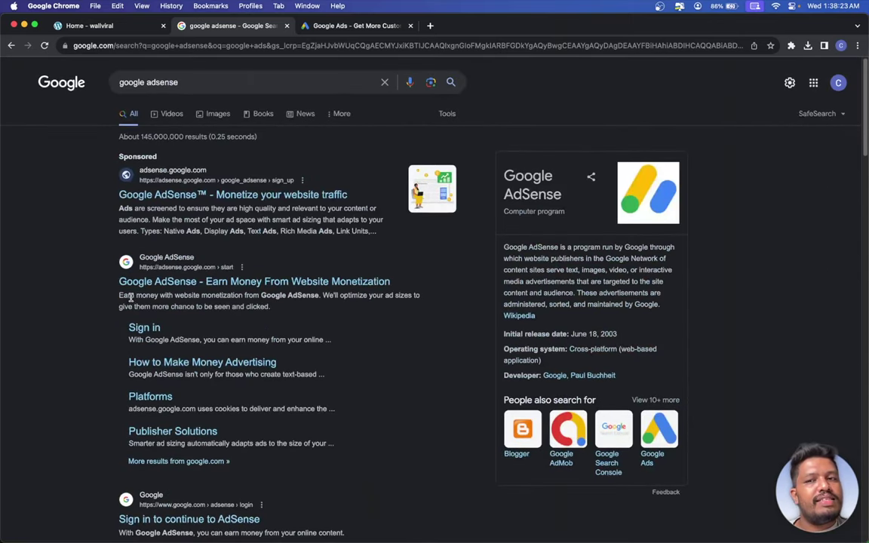
left_click(346, 280)
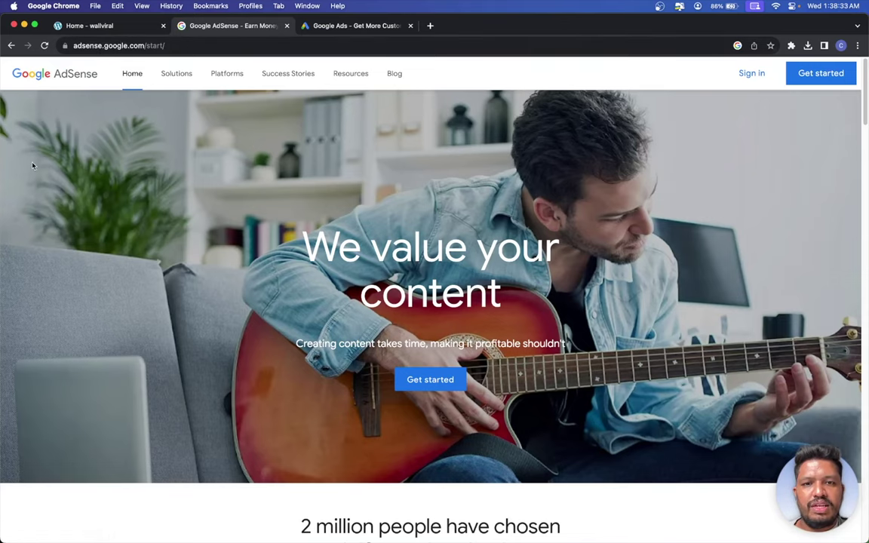
- Scroll to the earnings calculator and browse its region and category lists without choosing
scroll(223, 208, "down", 5)
scroll(327, 208, "down", 5)
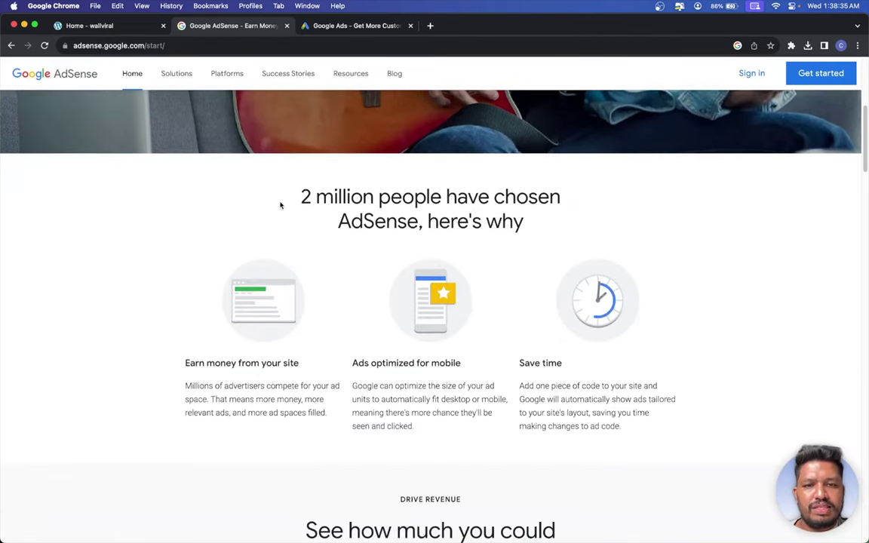
scroll(248, 190, "down", 5)
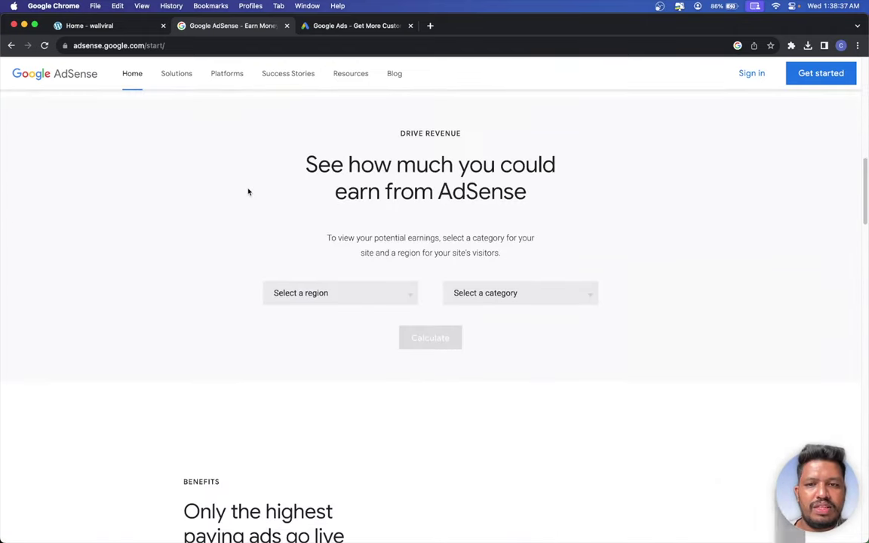
left_click(315, 247)
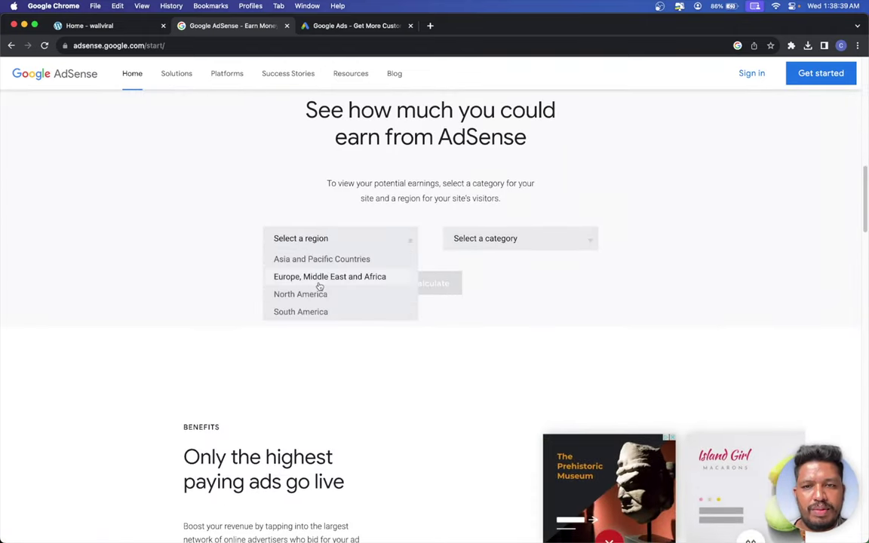
left_click(577, 247)
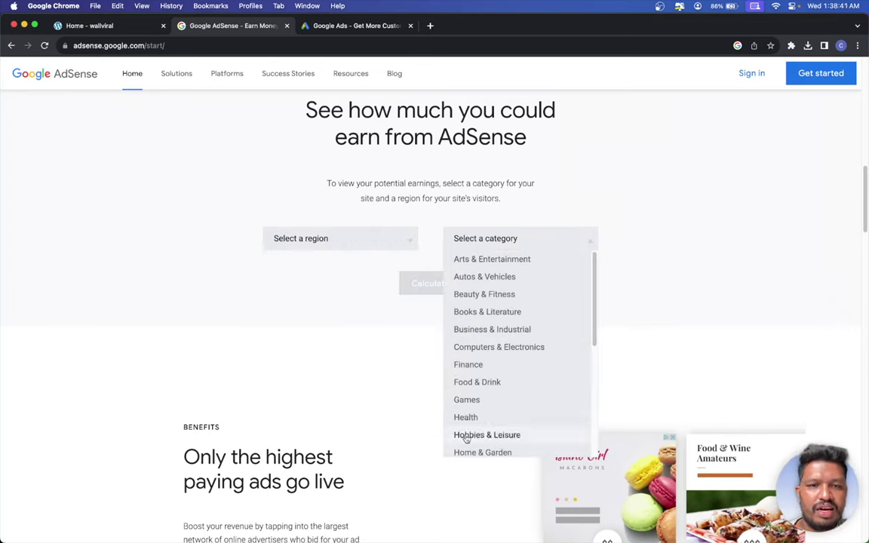
scroll(490, 411, "down", 4)
scroll(479, 272, "down", 3)
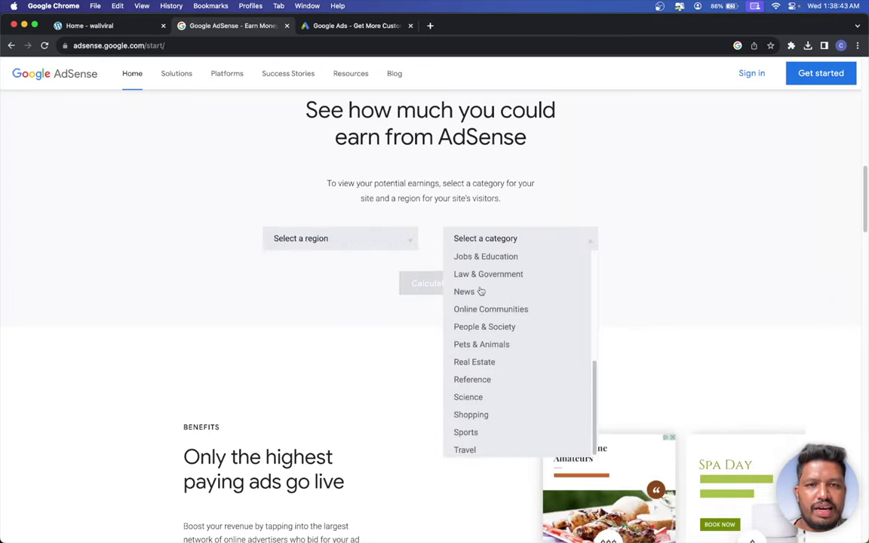
left_click(469, 195)
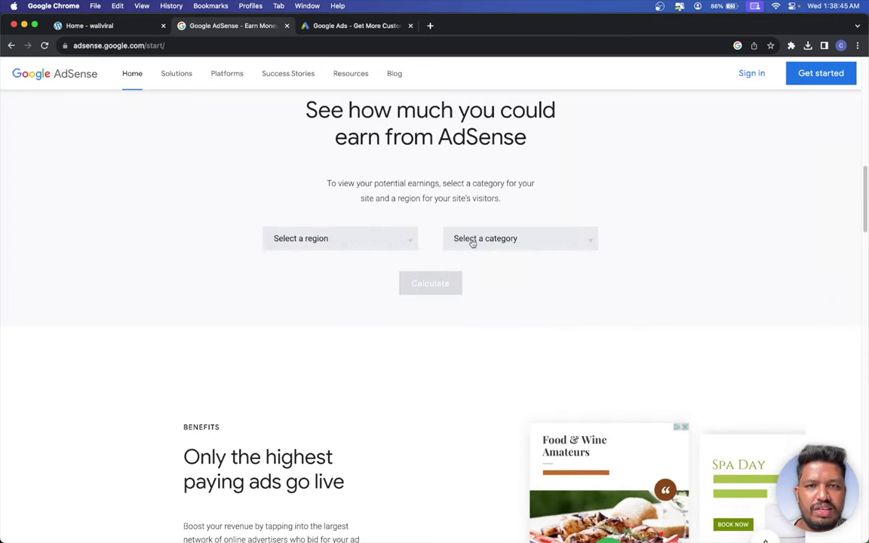
scroll(452, 234, "up", 4)
scroll(315, 179, "down", 3)
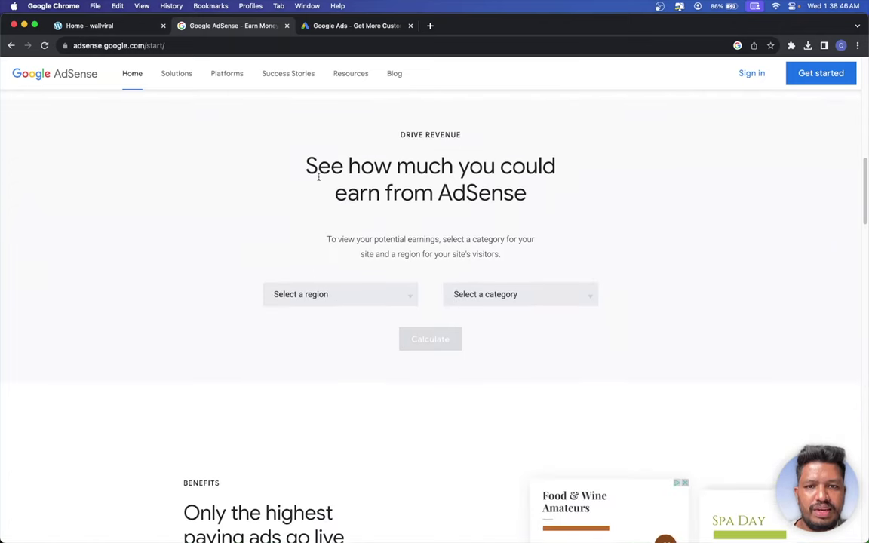
- Set the calculator region to North America and the category to Arts & Entertainment
left_click(339, 294)
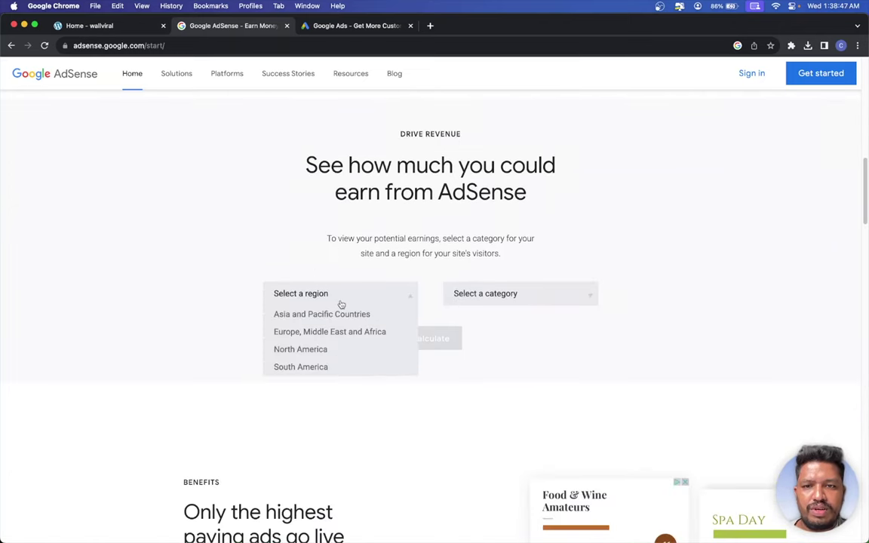
left_click(313, 352)
left_click(539, 290)
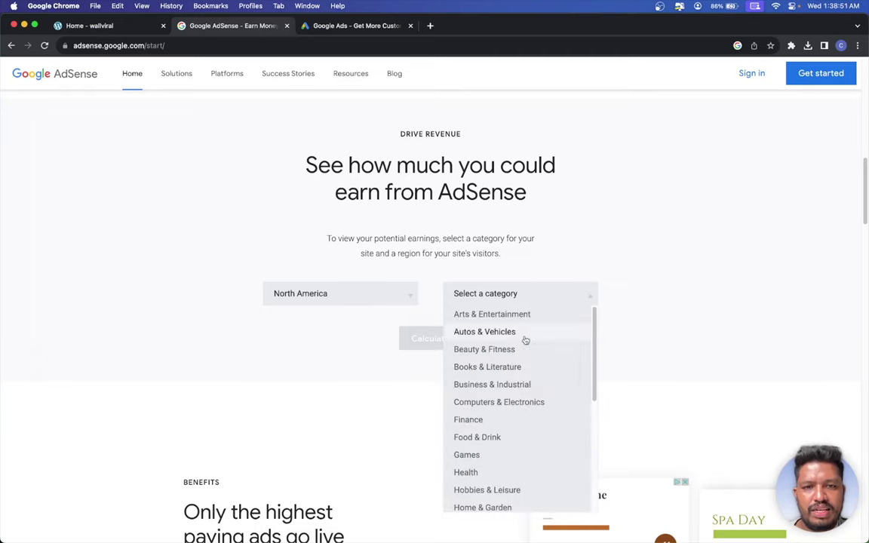
left_click(523, 311)
- Calculate the estimate, raise page views to 10,000,000, then recalculate for Computers & Electronics
left_click(453, 338)
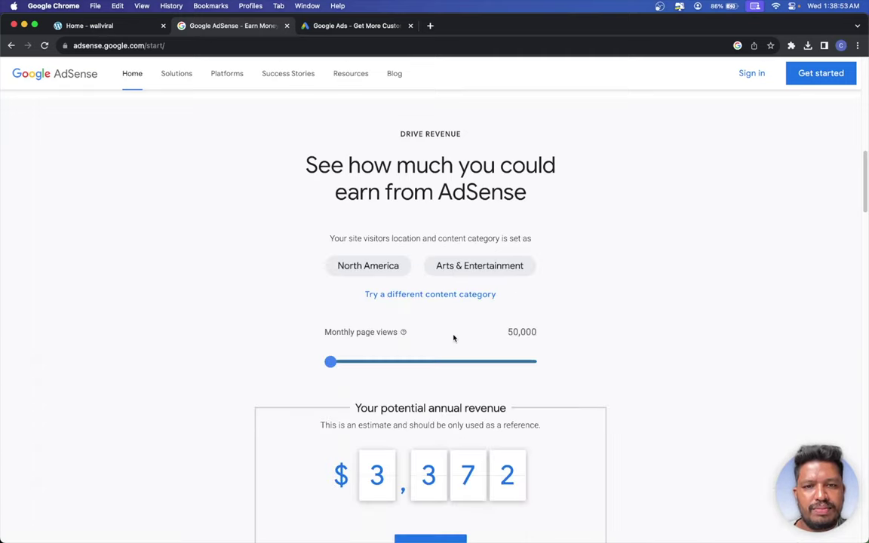
scroll(315, 281, "down", 3)
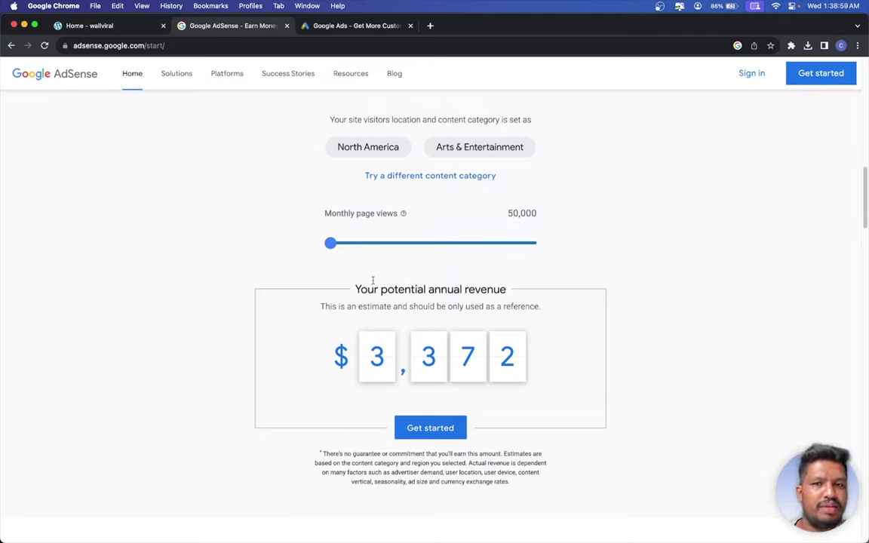
left_click_drag(330, 243, 274, 250)
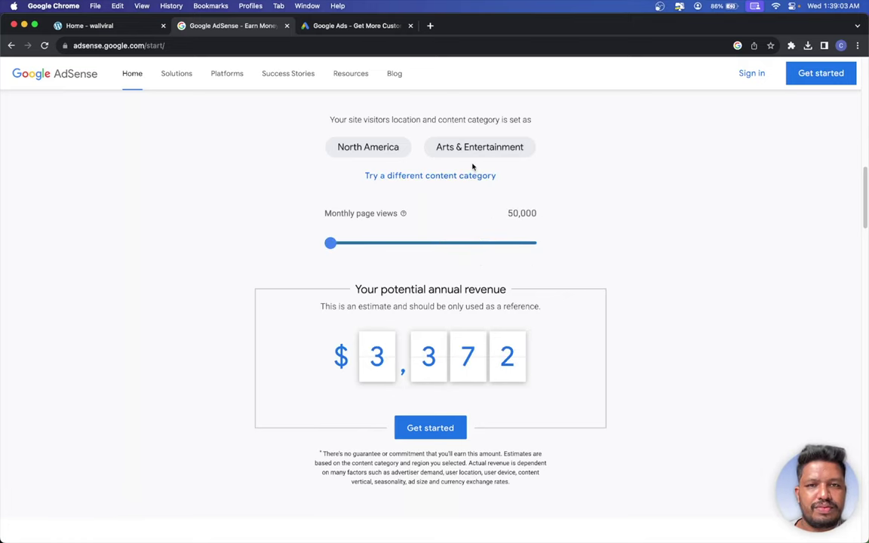
left_click(437, 177)
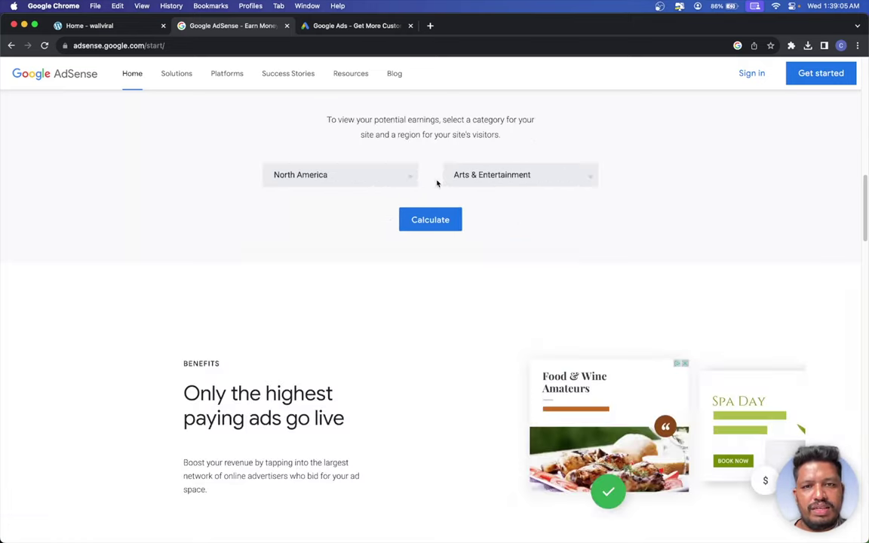
left_click(483, 176)
left_click(480, 287)
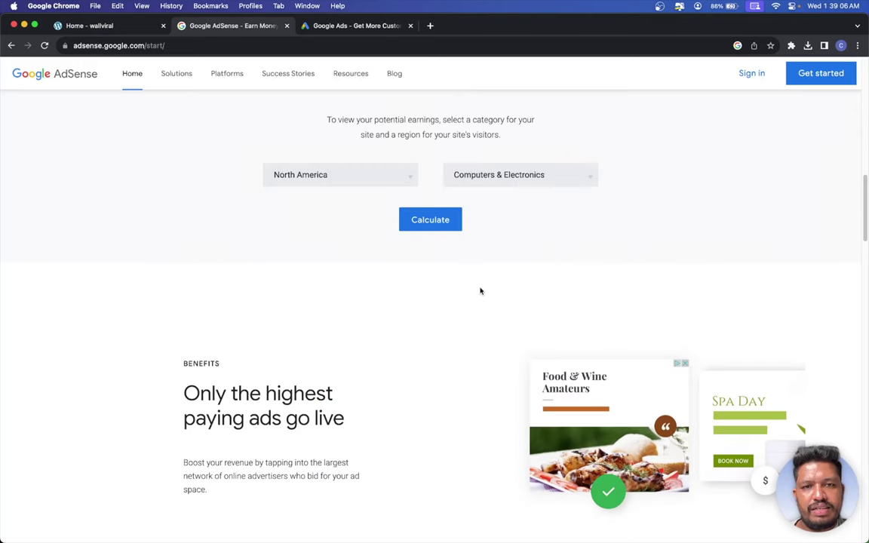
left_click(437, 223)
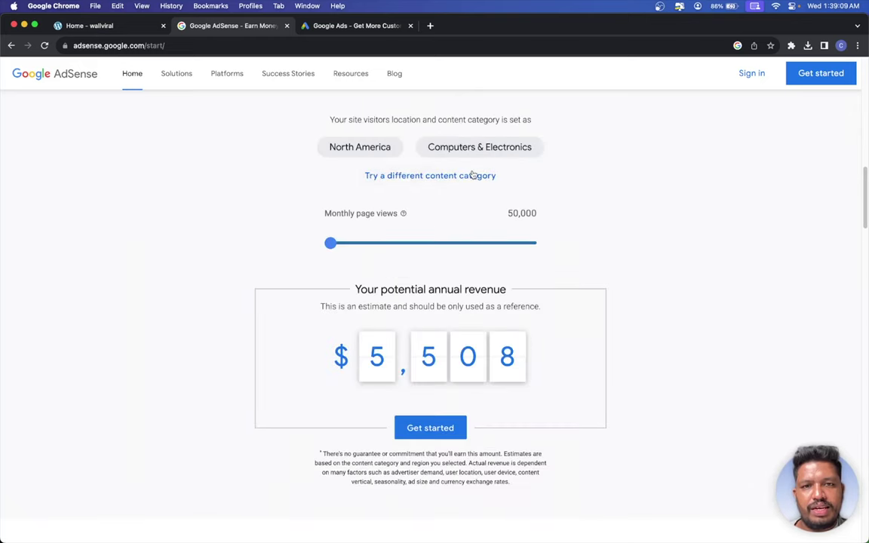
- Recalculate the revenue estimate with Finance as the category
left_click(431, 175)
left_click(474, 174)
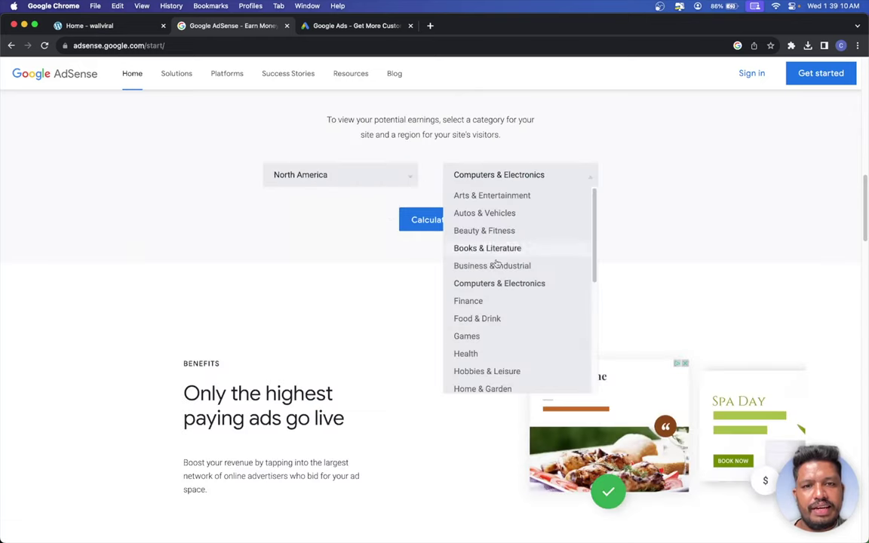
left_click(500, 301)
left_click(451, 220)
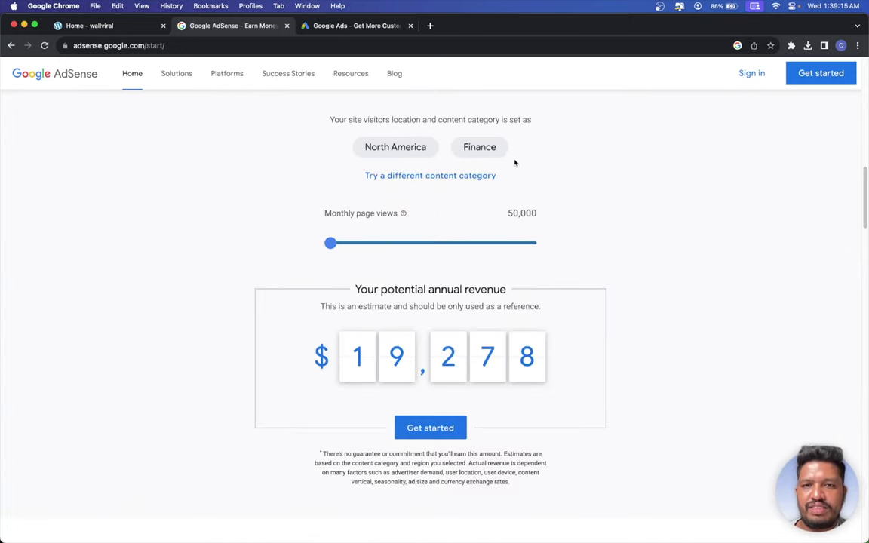
- Recalculate with Real Estate as the category, raising the estimate to $8,700
left_click(443, 176)
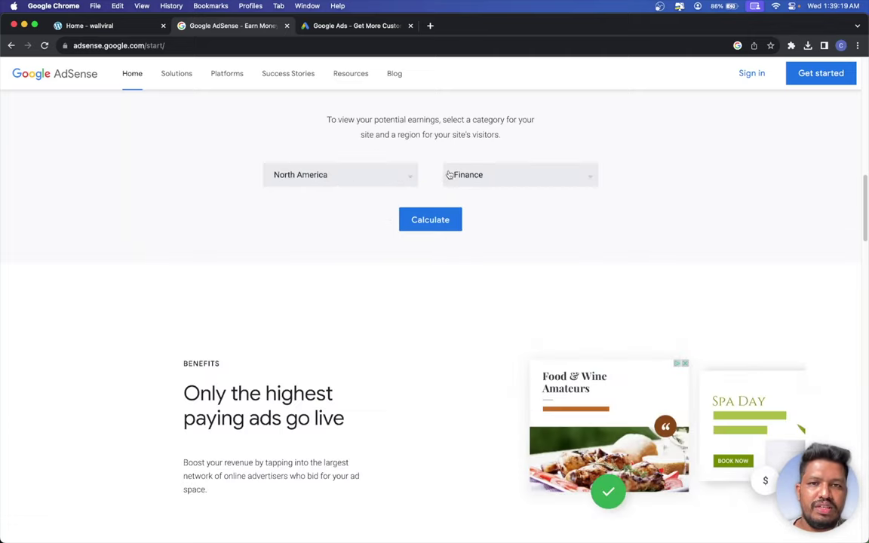
left_click(450, 174)
scroll(504, 280, "down", 3)
scroll(498, 282, "down", 5)
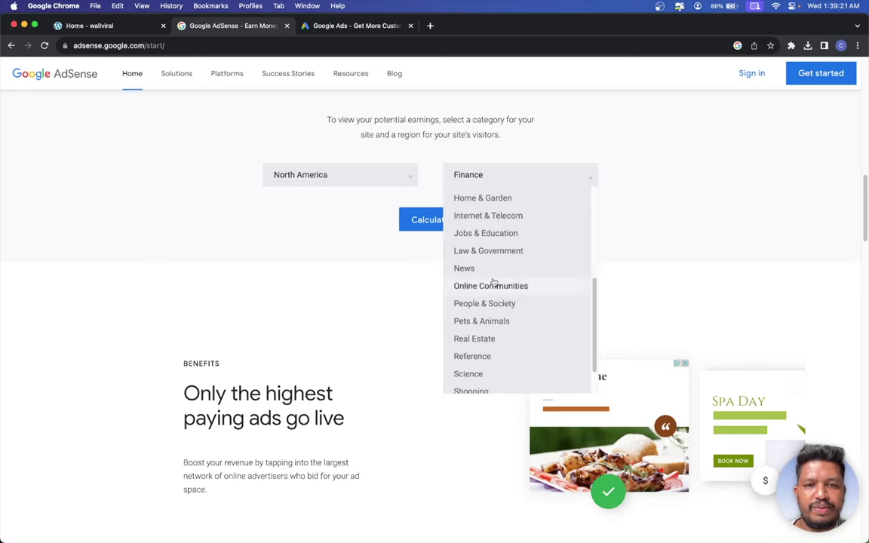
left_click(464, 287)
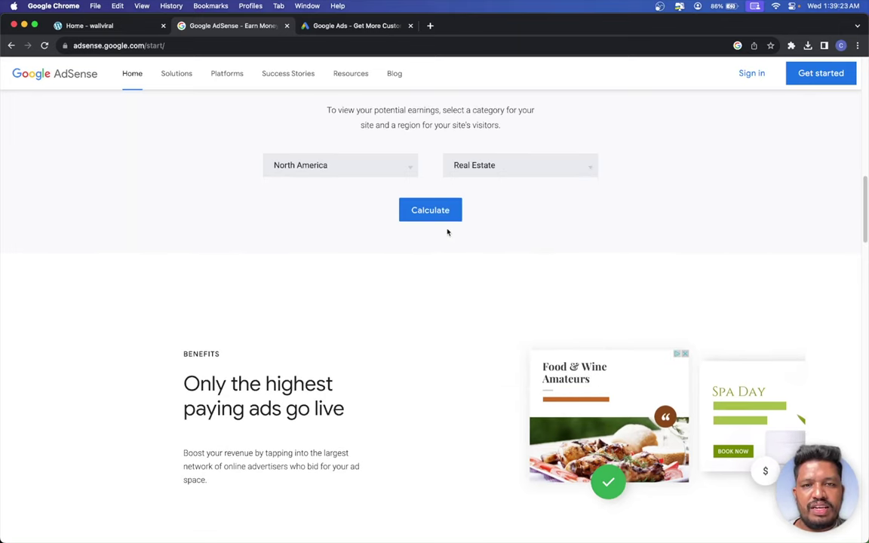
left_click(448, 206)
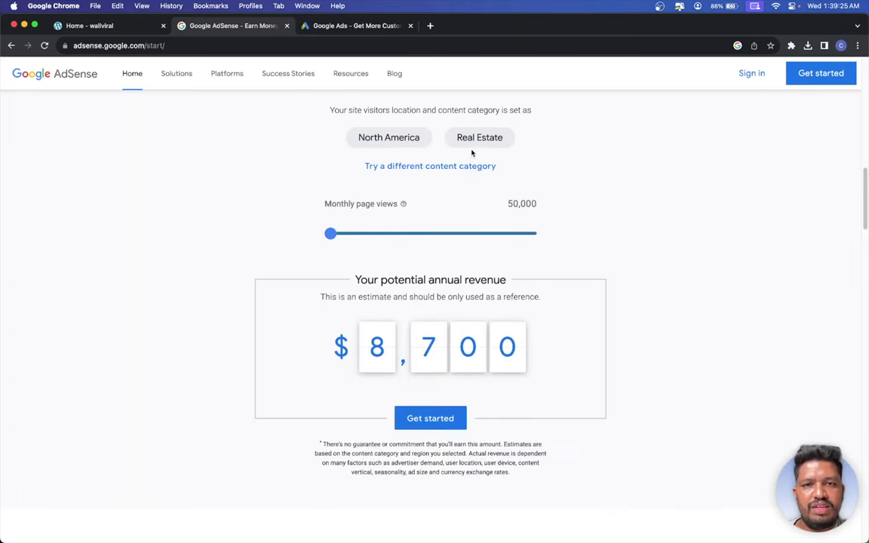
- Scroll the AdSense start page past the benefits and quote to the Get started section
left_click(462, 167)
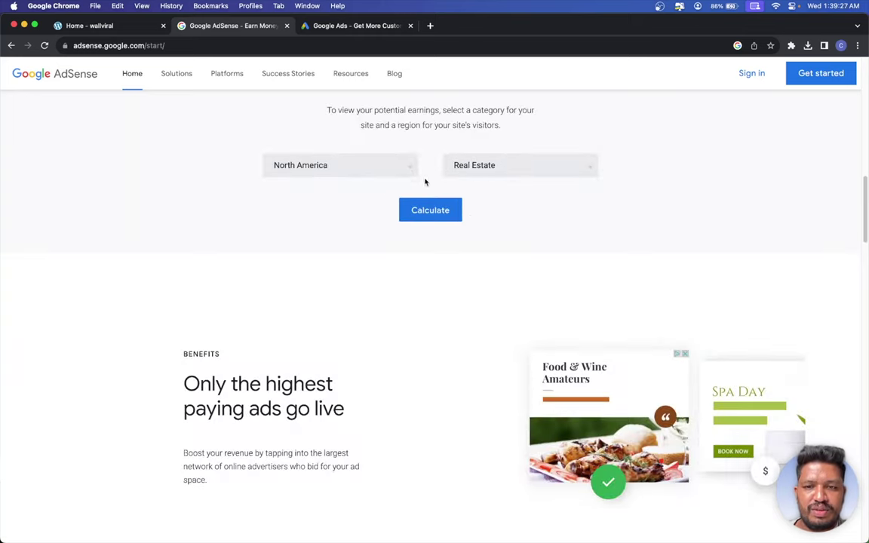
scroll(469, 251, "down", 10)
scroll(473, 261, "down", 8)
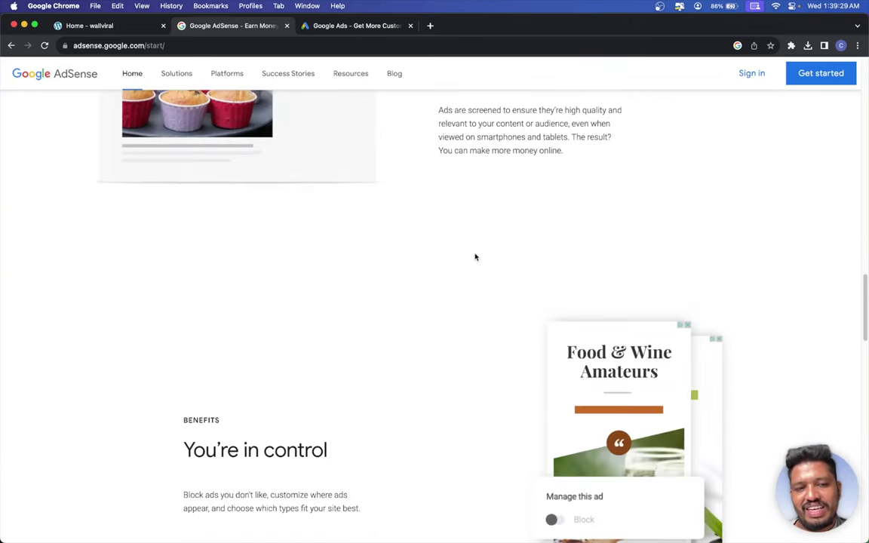
scroll(473, 253, "down", 11)
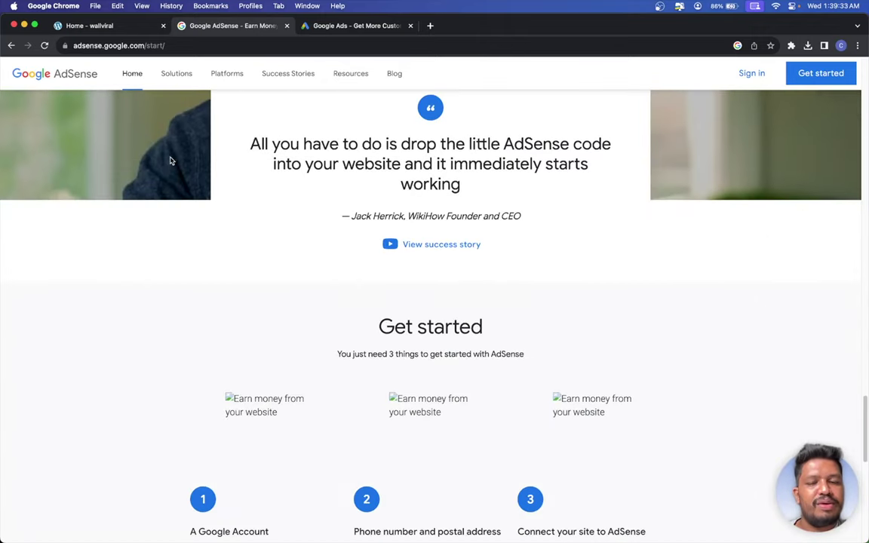
scroll(196, 161, "down", 1)
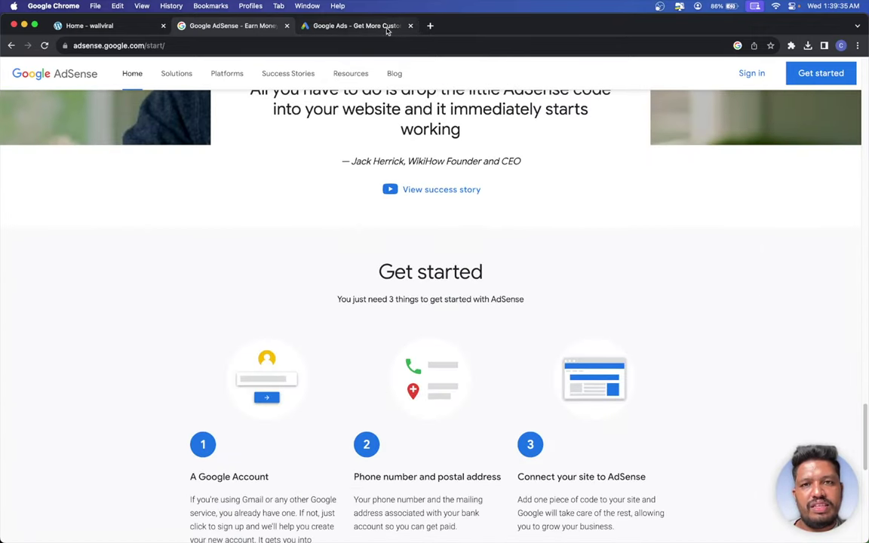
left_click(364, 31)
- Search Google for 'ymyl' from the address bar suggestion
left_click(313, 42)
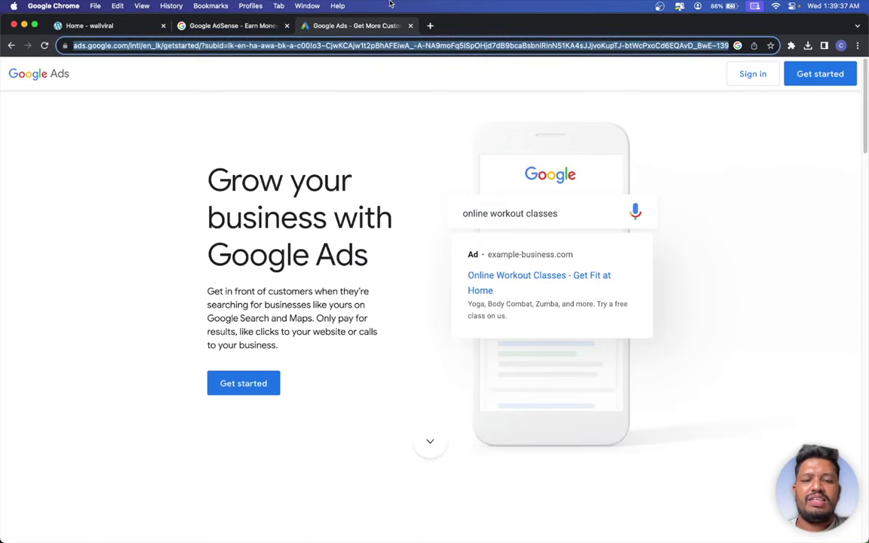
type("ymy")
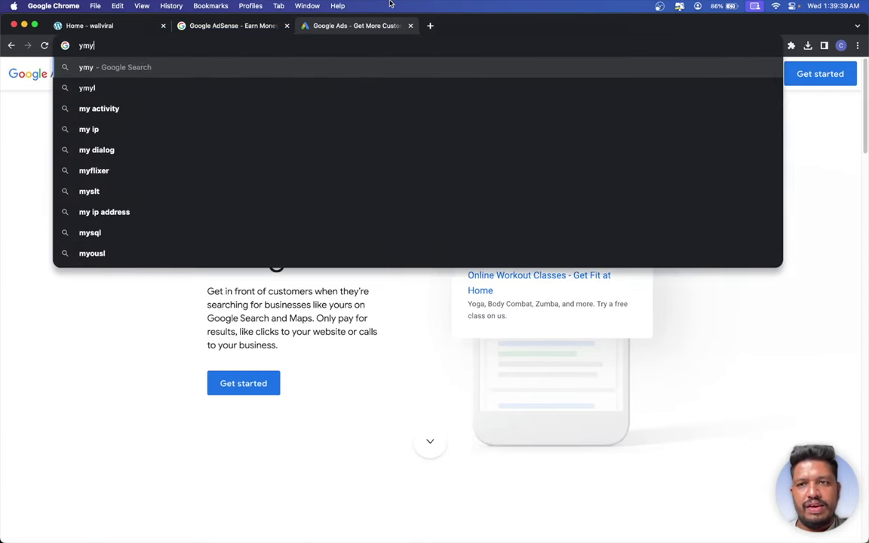
key("Down")
key("Return")
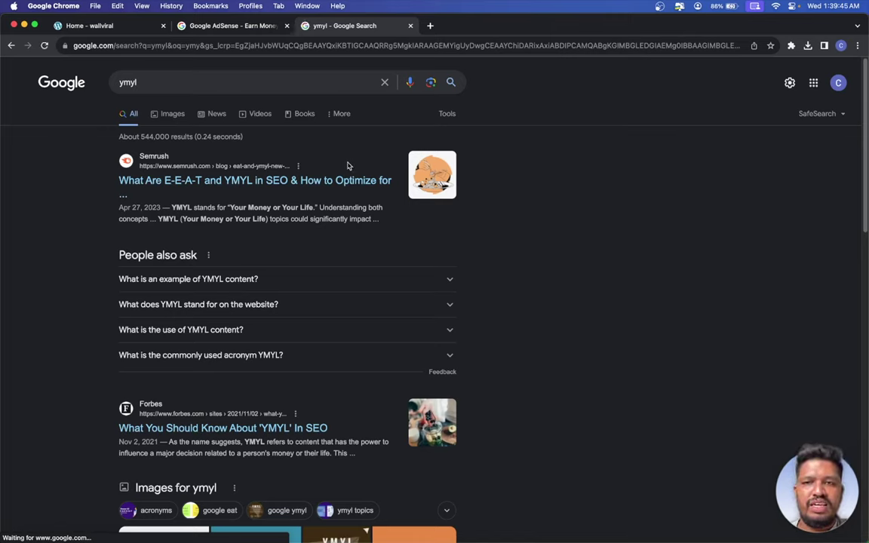
- Recalculate the AdSense estimate for Arts & Entertainment, giving $3,372 yearly
left_click(251, 30)
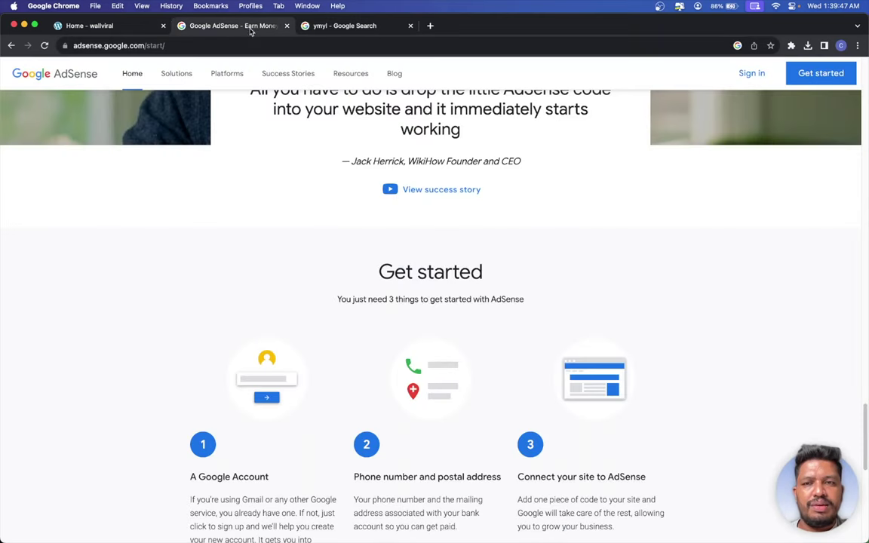
scroll(299, 212, "up", 15)
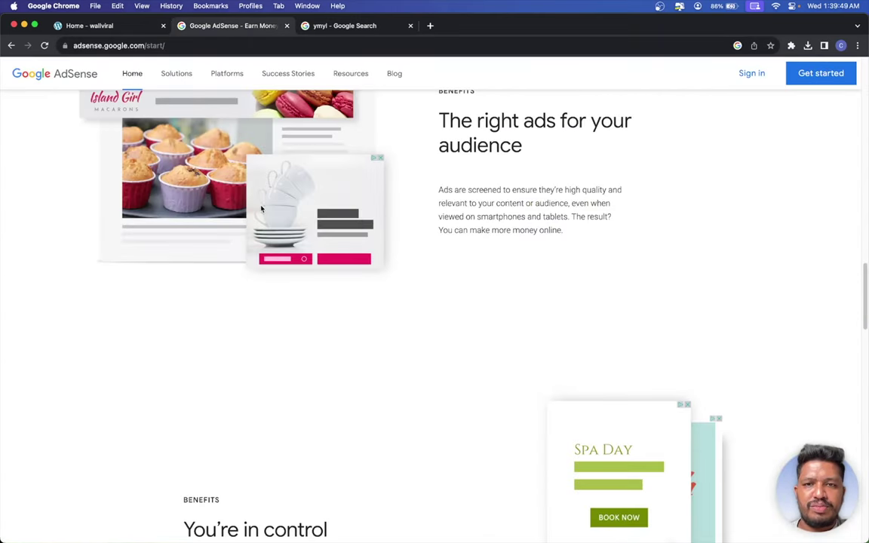
scroll(223, 216, "up", 5)
left_click(477, 230)
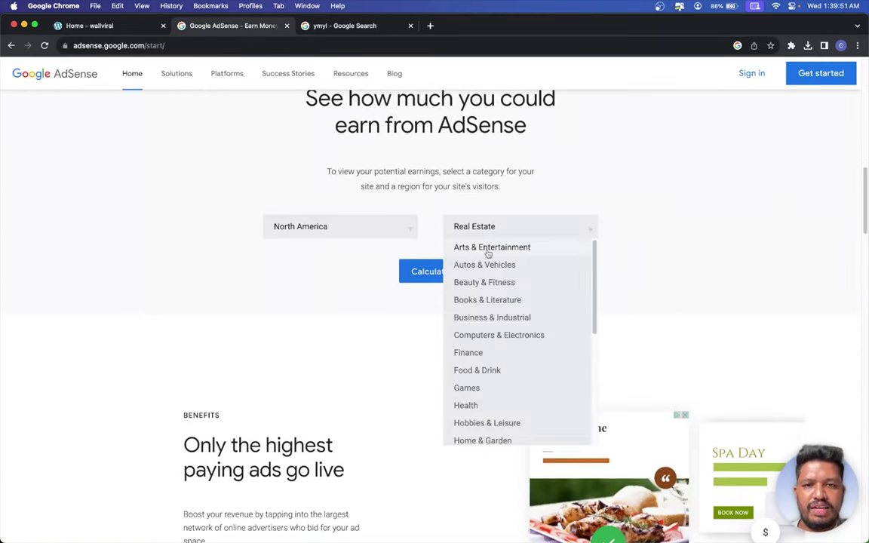
left_click(492, 247)
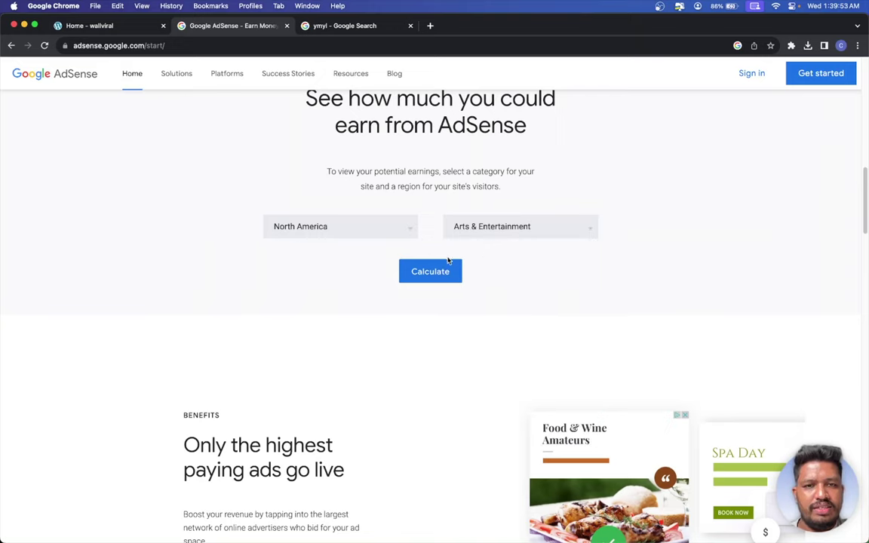
left_click(421, 273)
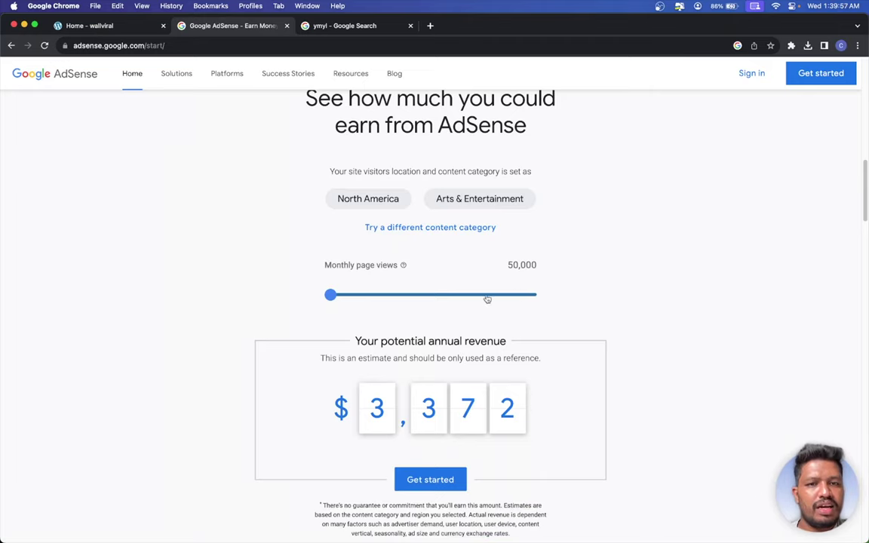
- Try higher page-view counts on the slider, reset to 50,000, and return to the wallviral homepage
left_click_drag(487, 295, 258, 300)
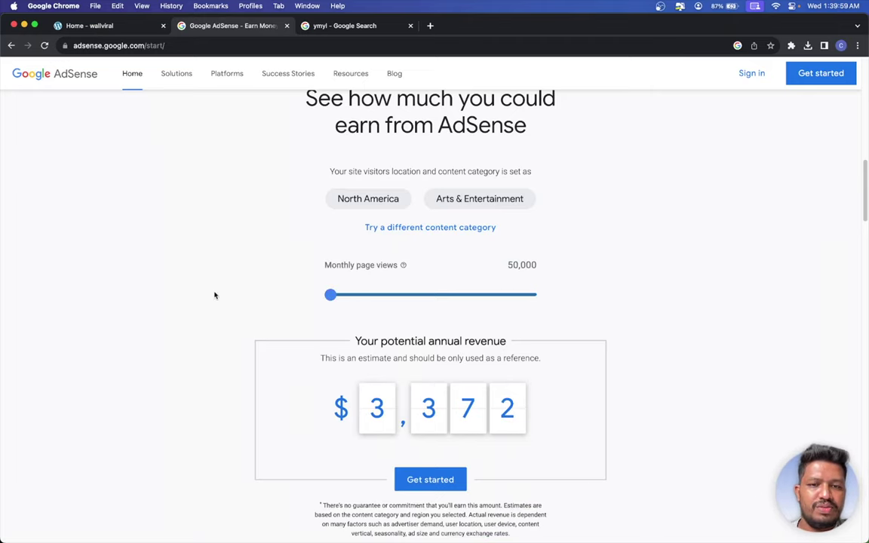
scroll(328, 260, "down", 3)
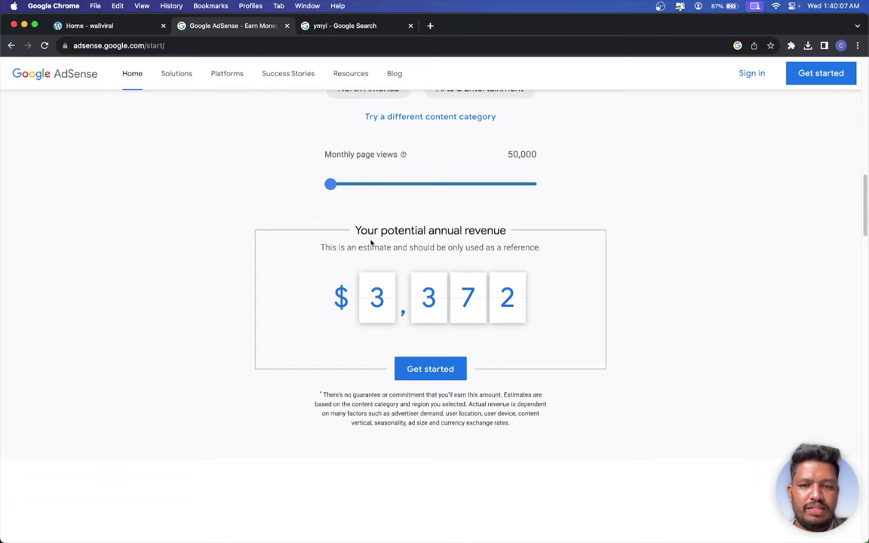
scroll(362, 242, "up", 2)
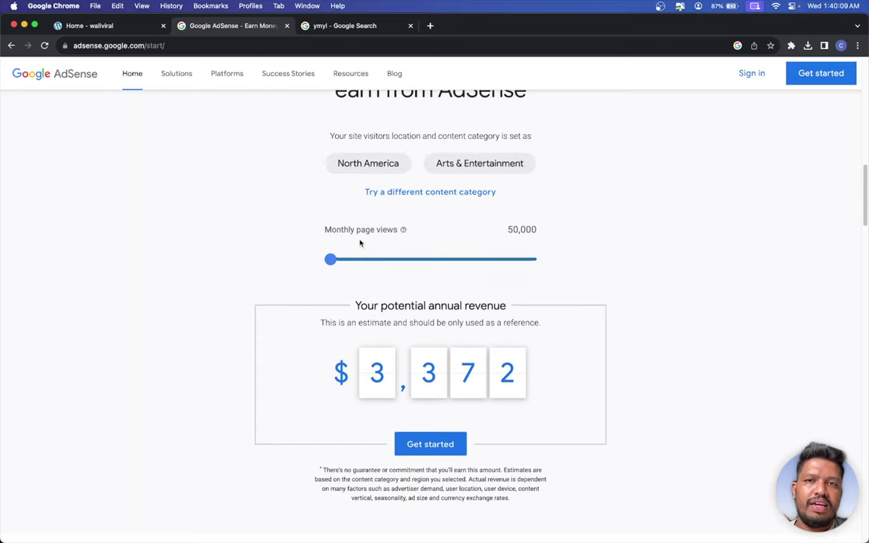
left_click_drag(330, 270, 285, 271)
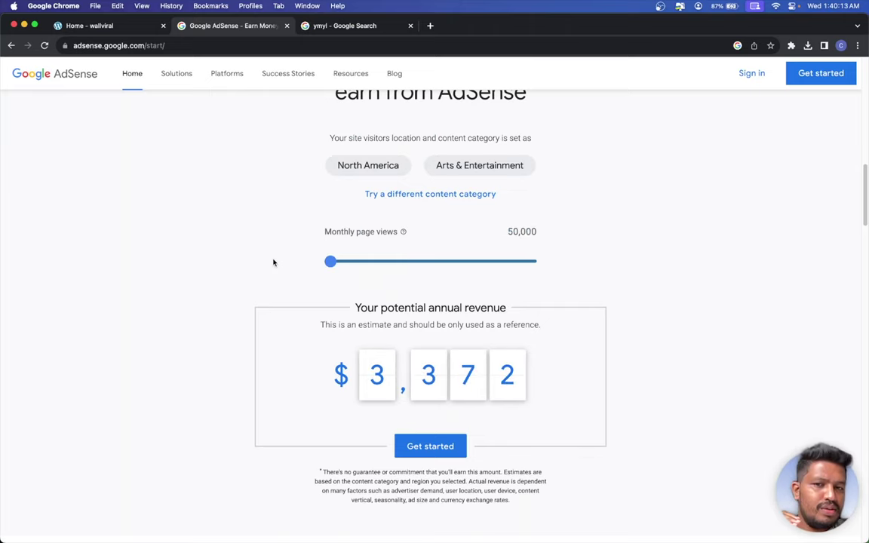
scroll(273, 258, "up", 8)
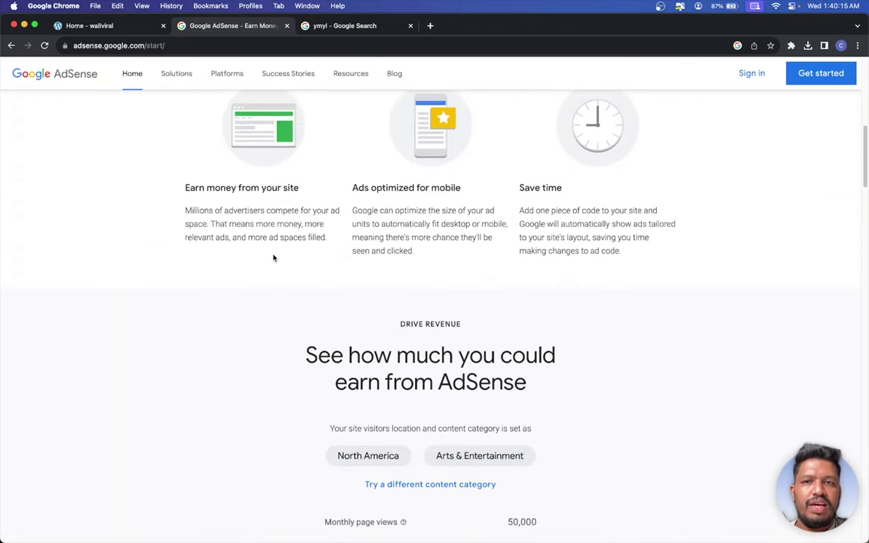
scroll(276, 254, "up", 4)
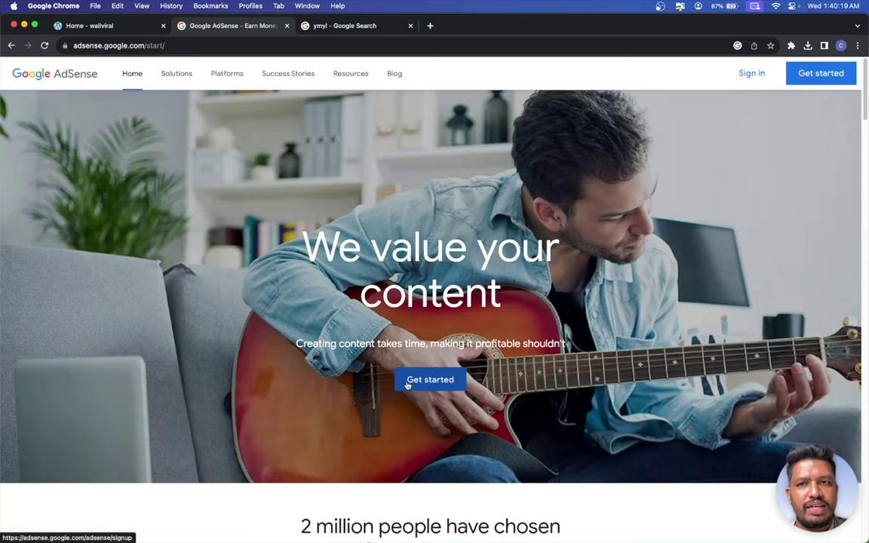
left_click(111, 30)
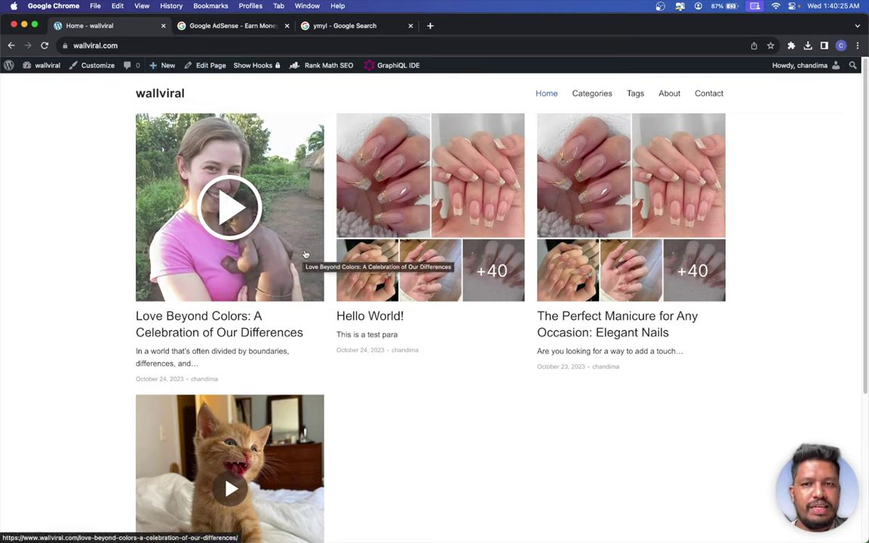
- Open and scroll through the 'Love Beyond Colors' post
left_click(271, 202)
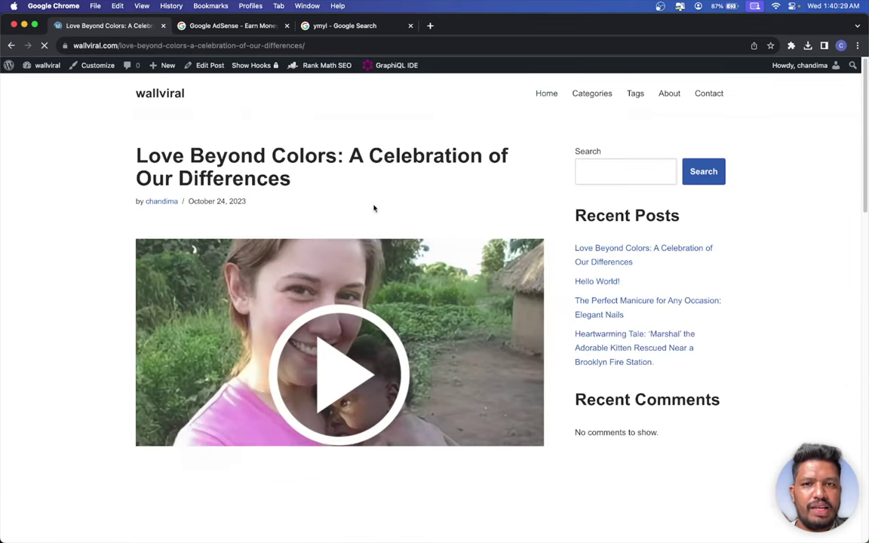
scroll(373, 208, "down", 10)
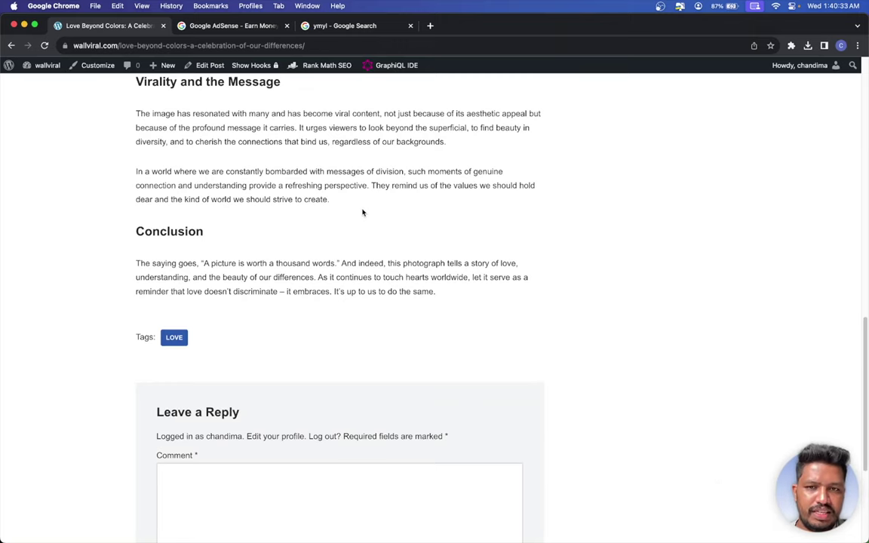
scroll(362, 211, "up", 8)
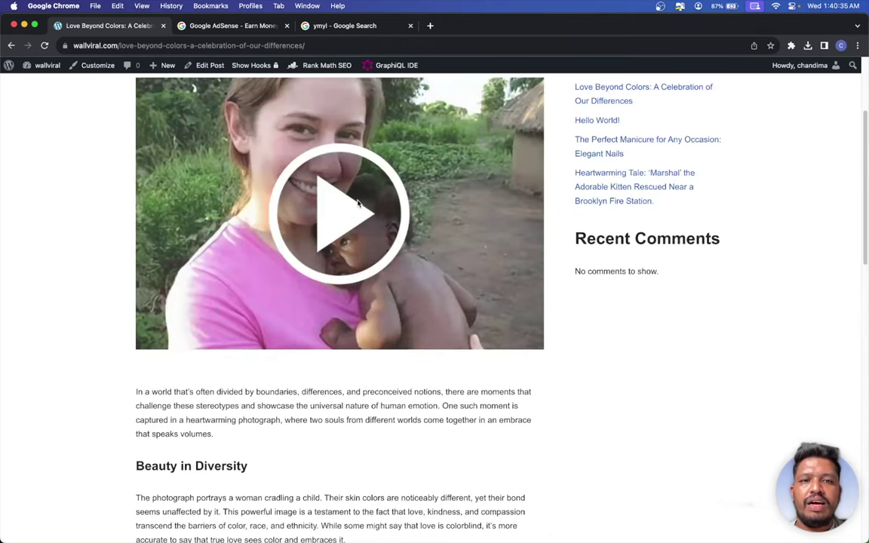
scroll(355, 202, "down", 4)
scroll(358, 202, "up", 6)
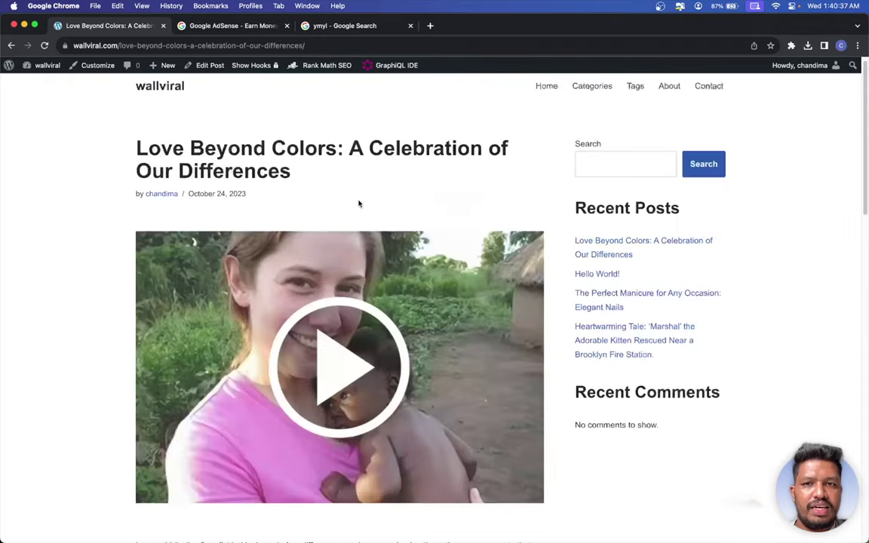
scroll(360, 203, "up", 1)
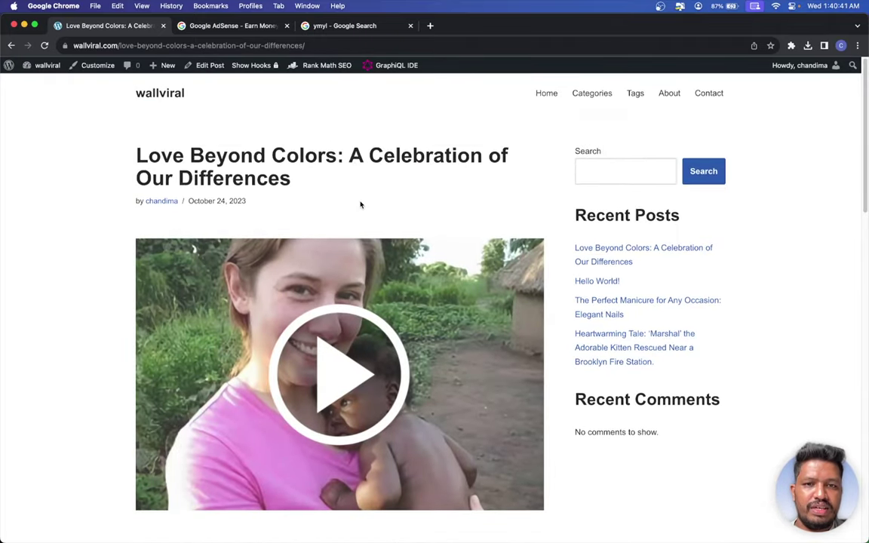
scroll(359, 204, "down", 2)
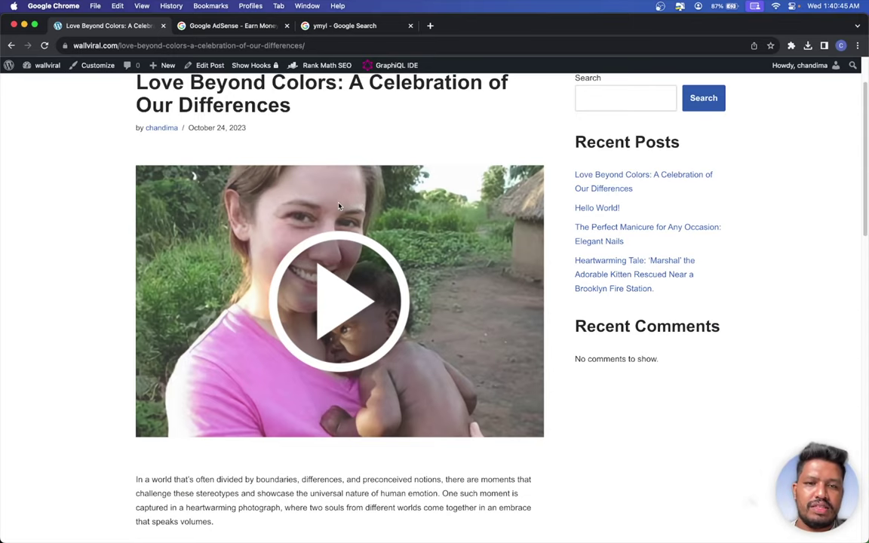
scroll(302, 182, "up", 2)
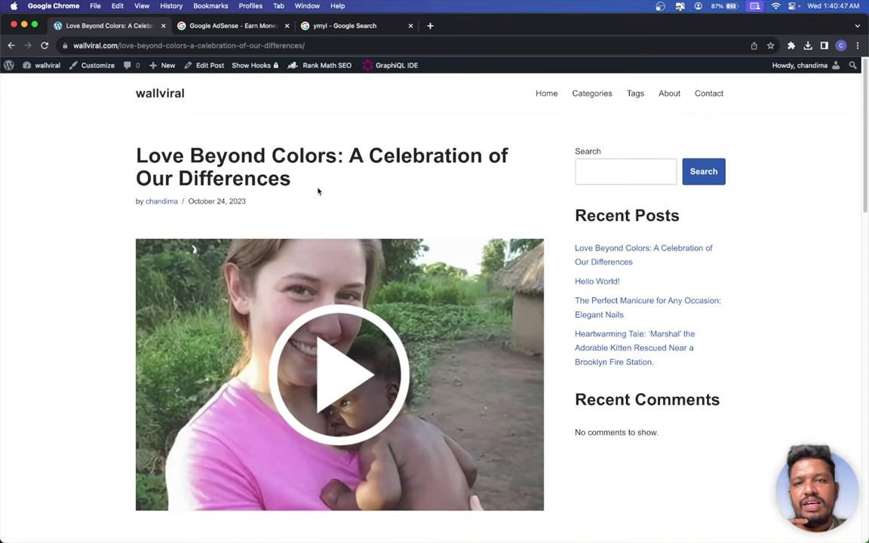
- Return to the wallviral homepage, then switch back to the AdSense start page
left_click(138, 88)
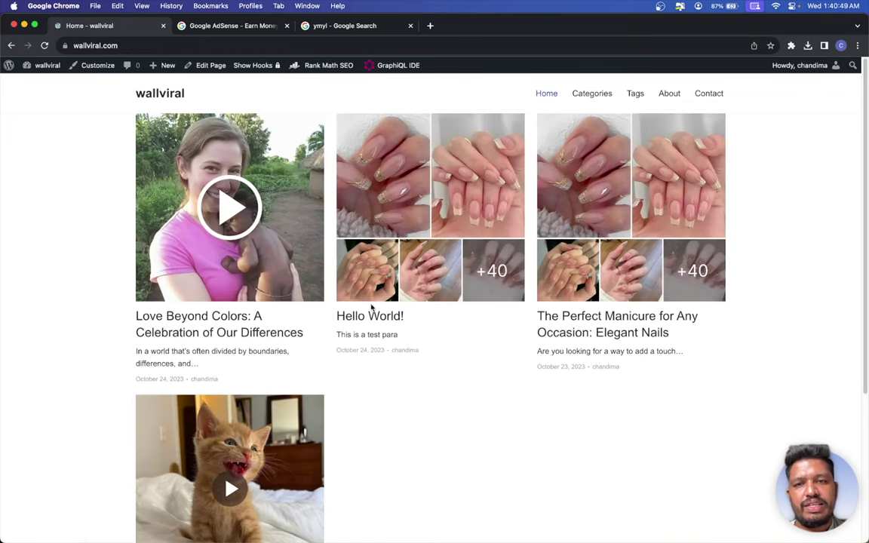
scroll(368, 306, "down", 2)
scroll(370, 306, "up", 2)
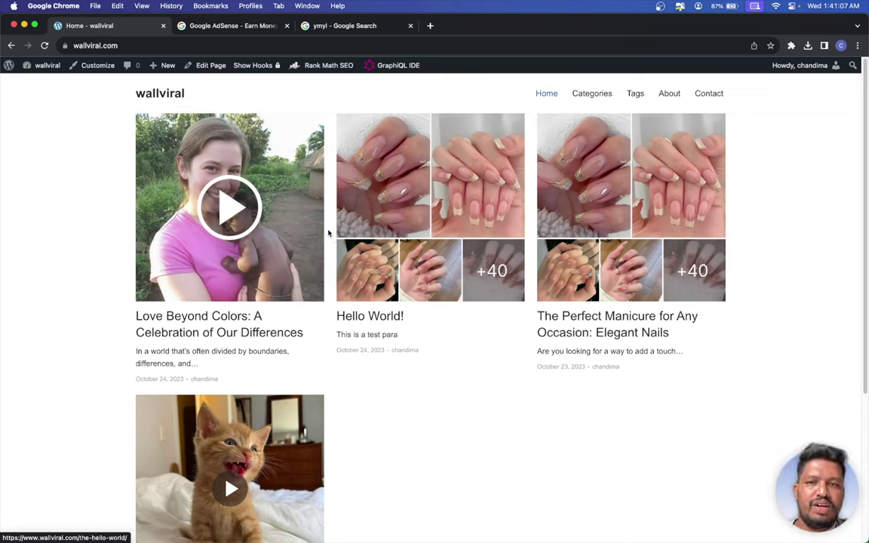
left_click(240, 25)
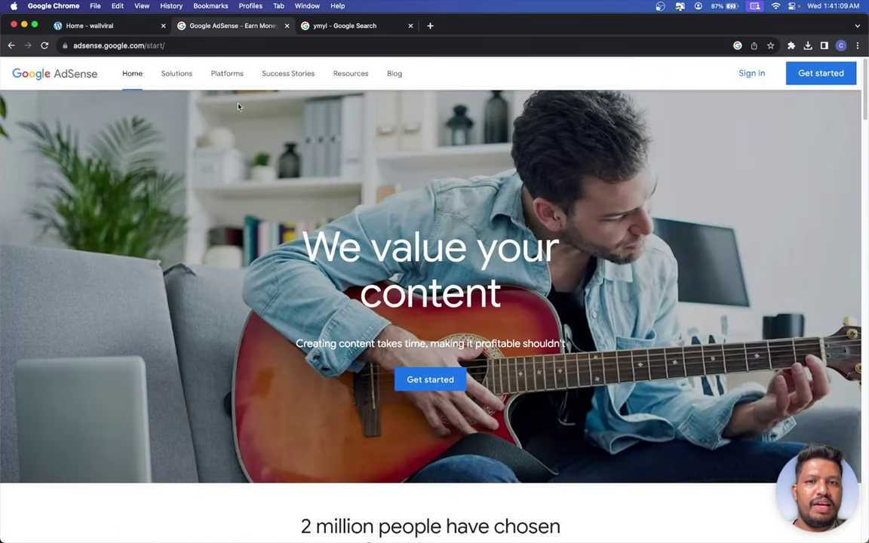
- Begin AdSense sign-up with Get started and choose the existing Google account
left_click(82, 26)
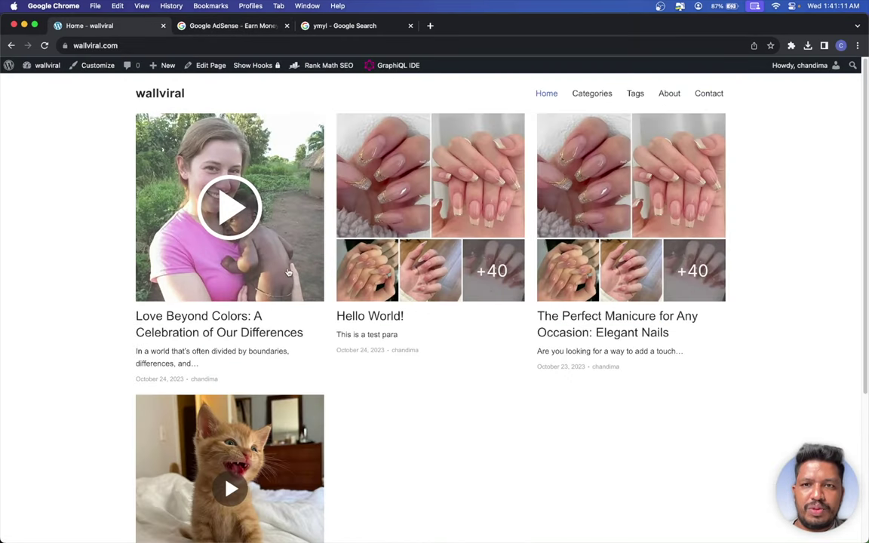
scroll(314, 334, "down", 1)
scroll(313, 334, "down", 5)
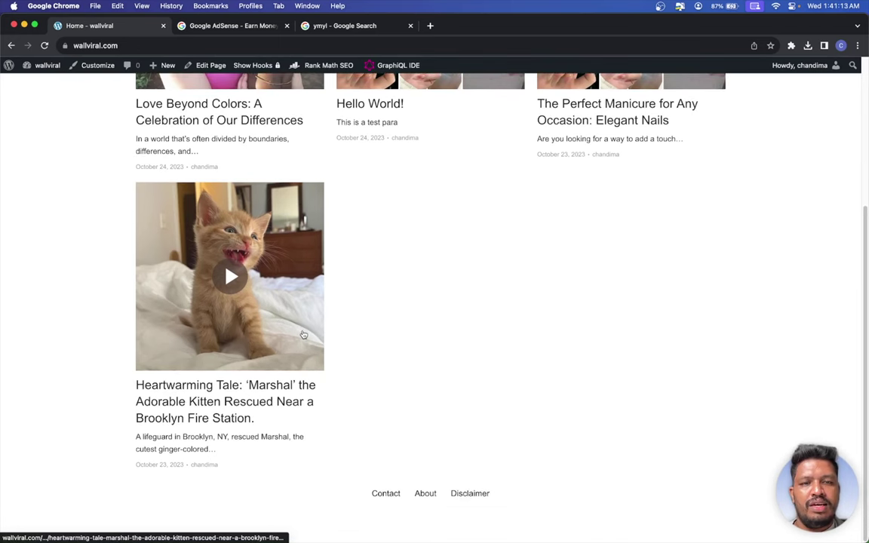
scroll(304, 332, "up", 5)
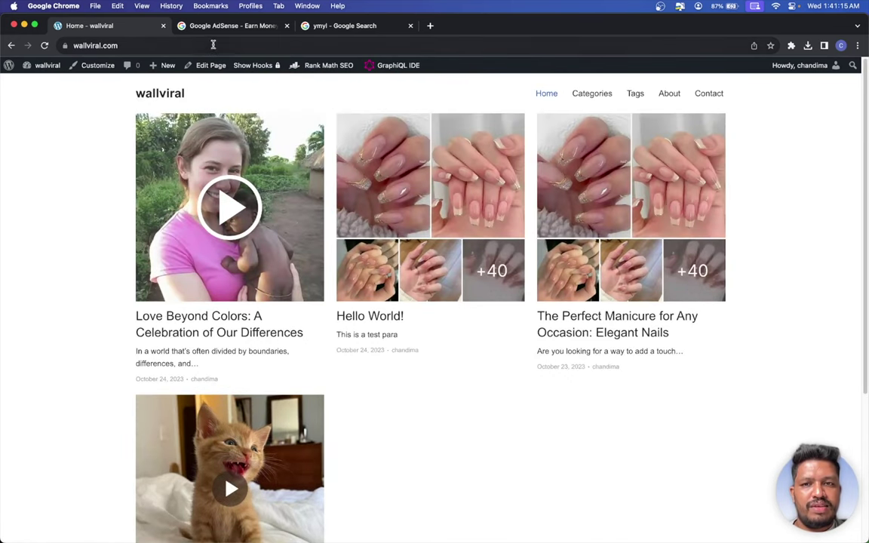
left_click(208, 26)
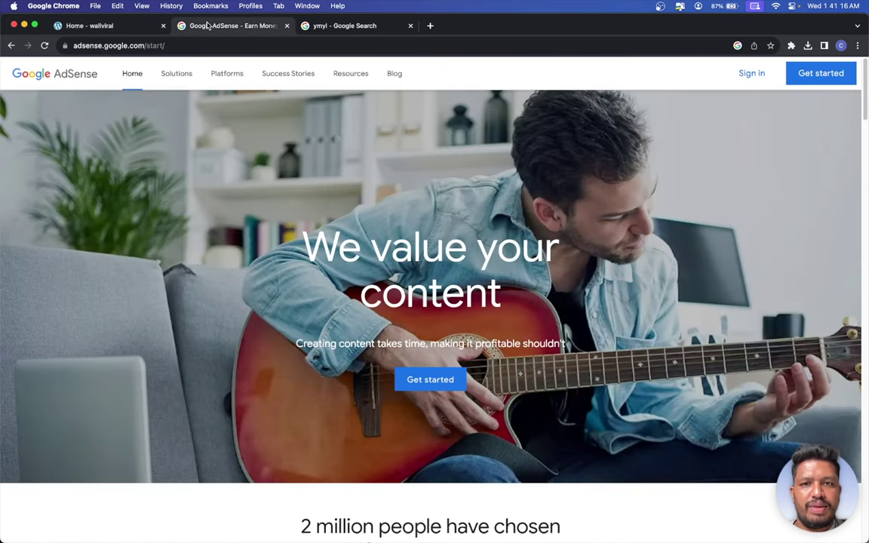
left_click(132, 25)
left_click(201, 26)
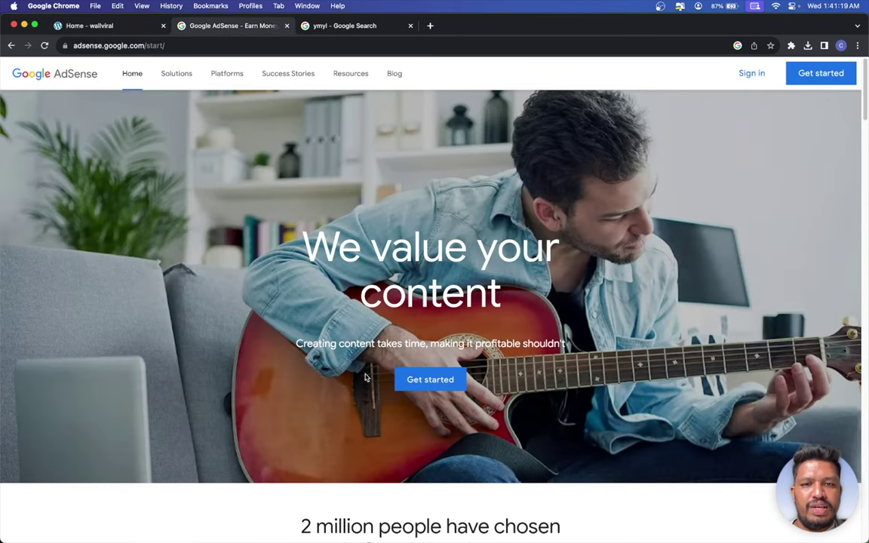
left_click(423, 388)
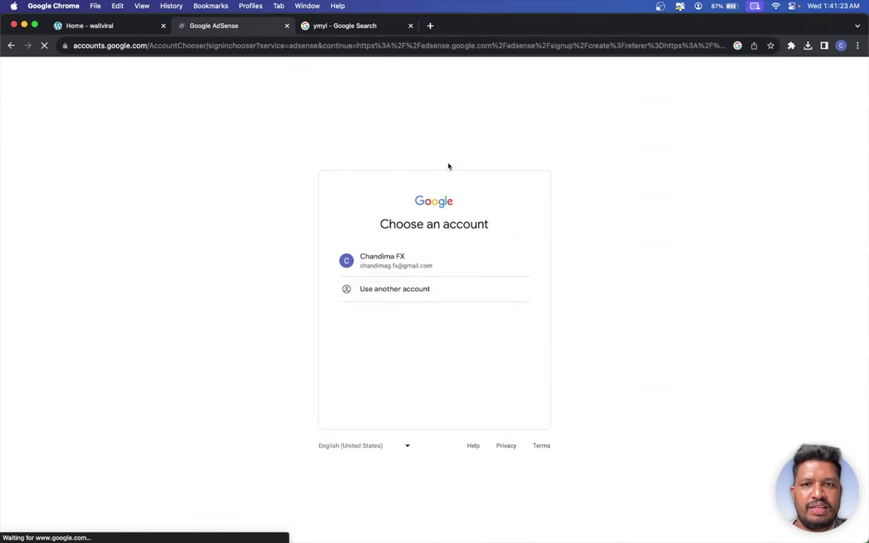
left_click(379, 270)
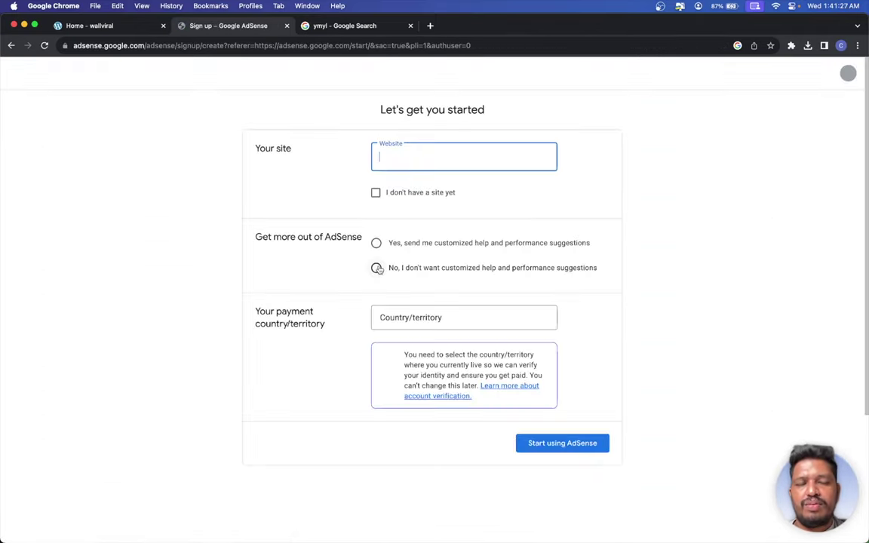
left_click(376, 193)
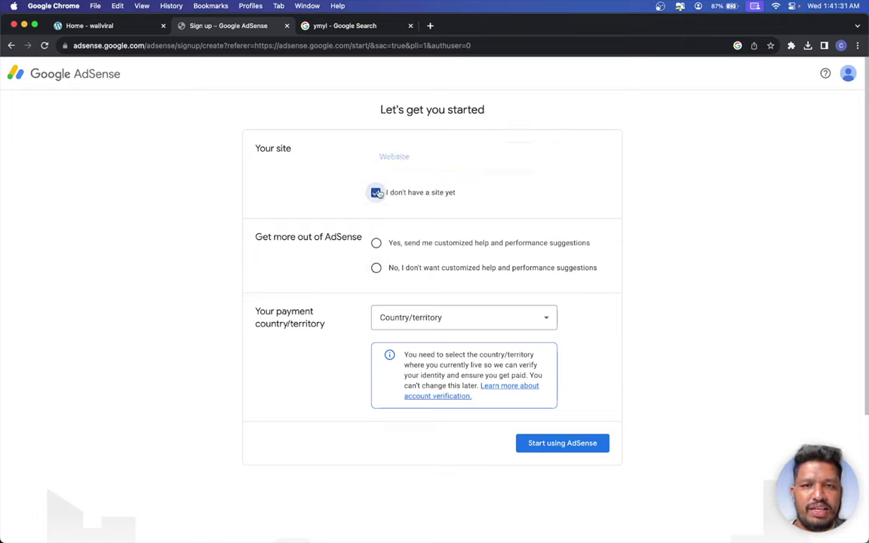
left_click(376, 193)
left_click(440, 149)
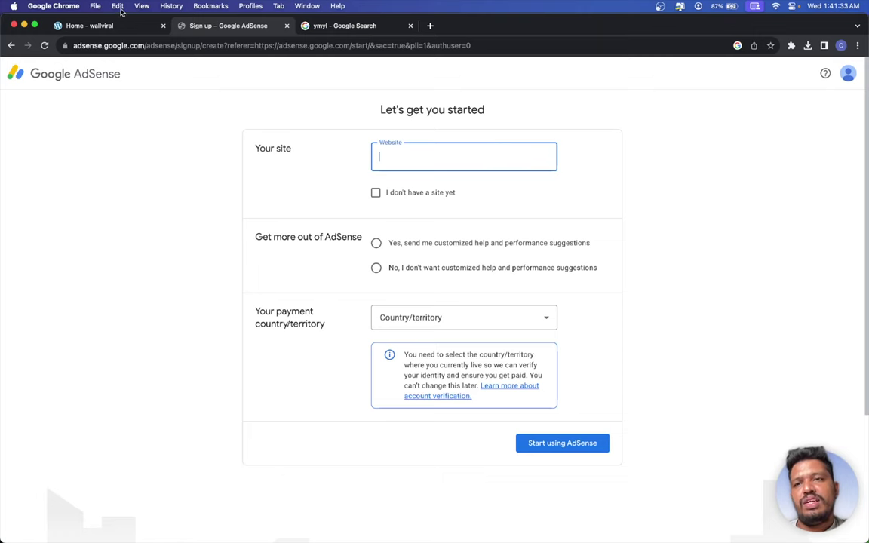
left_click(105, 26)
left_click(144, 45)
key("super+c")
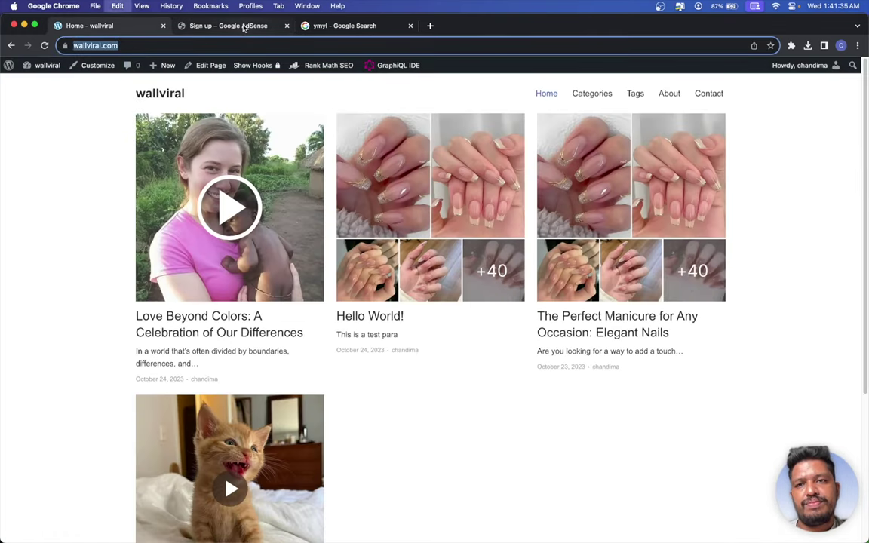
left_click(243, 28)
key("super+v")
left_click(391, 219)
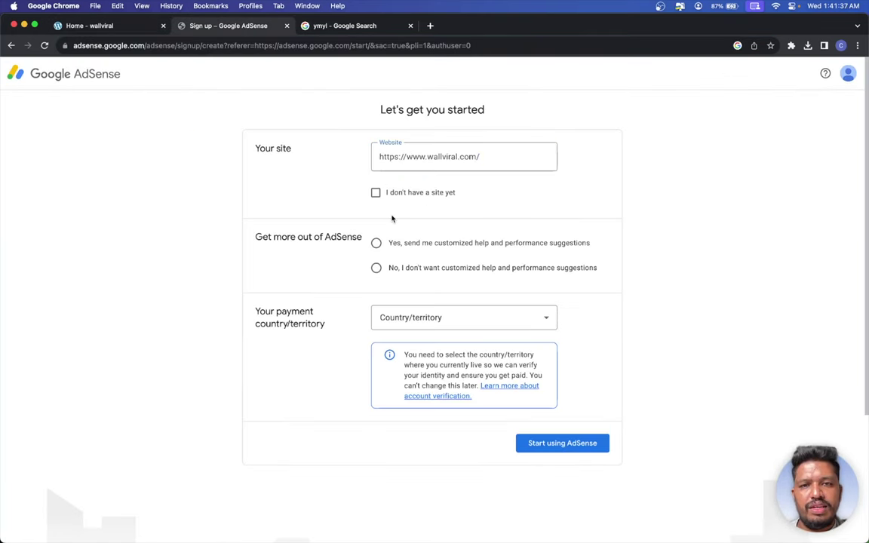
left_click(516, 156)
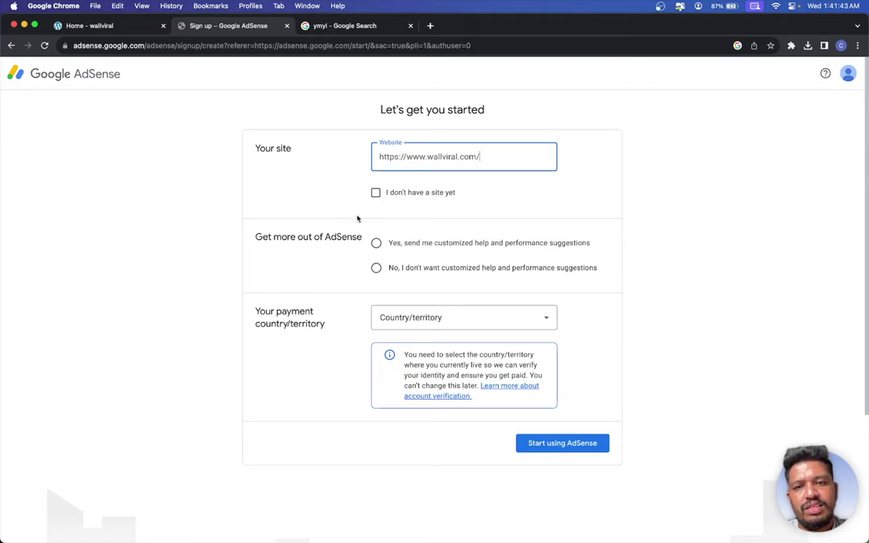
left_click(377, 243)
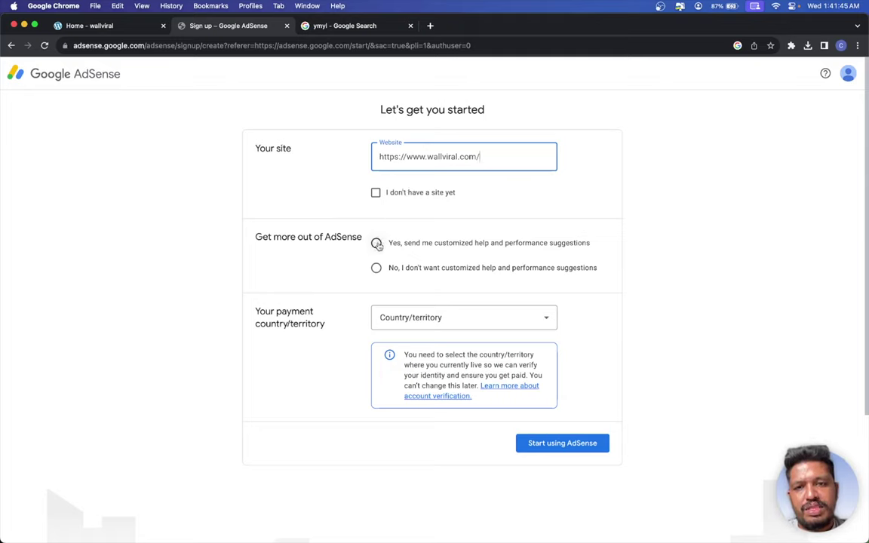
left_click(395, 323)
- Scroll the Country/territory list down and select Sri Lanka
scroll(427, 343, "down", 15)
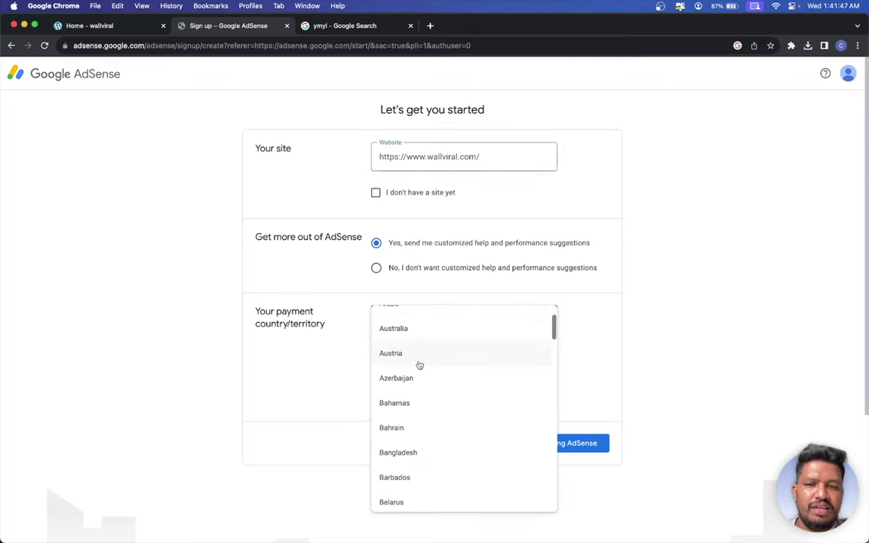
scroll(406, 371, "down", 15)
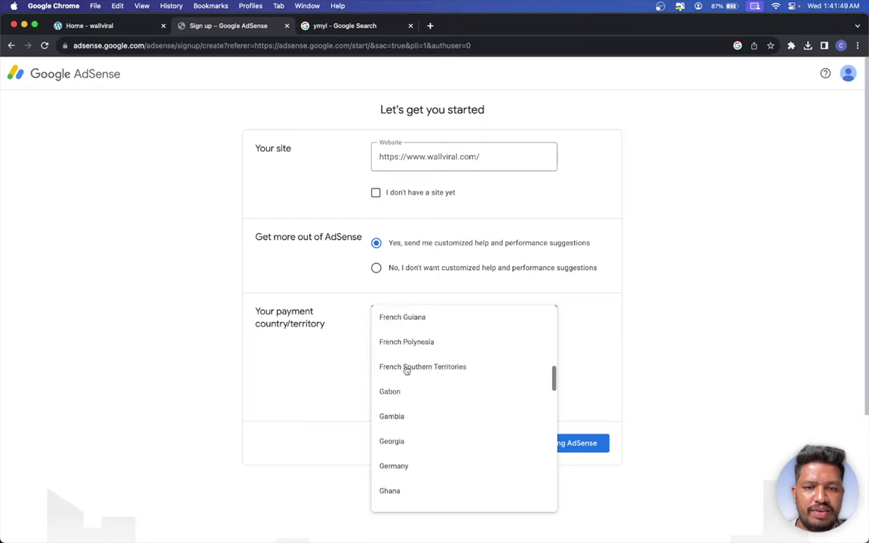
scroll(384, 380, "down", 15)
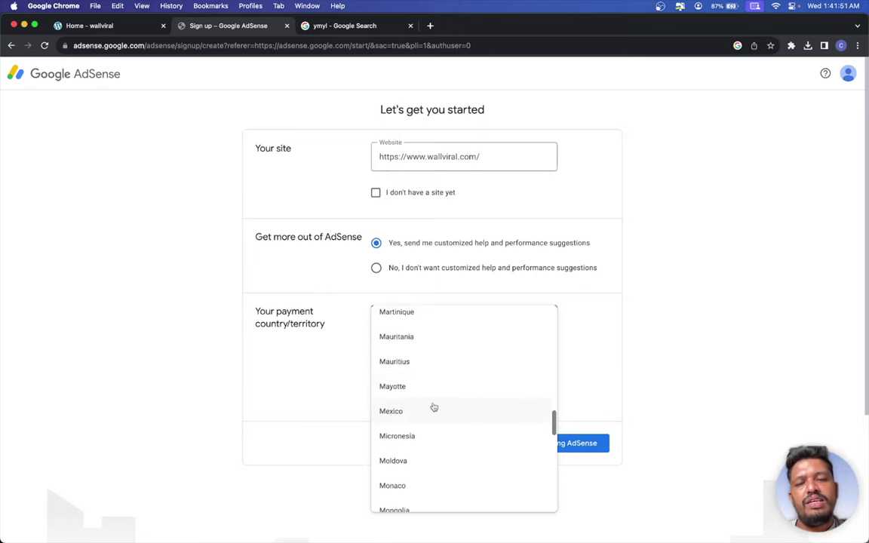
scroll(423, 400, "down", 5)
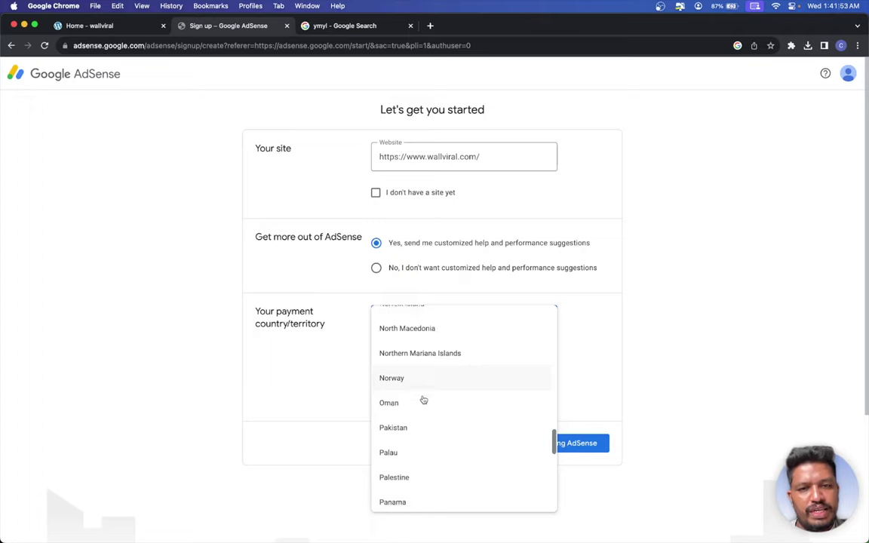
scroll(423, 400, "down", 8)
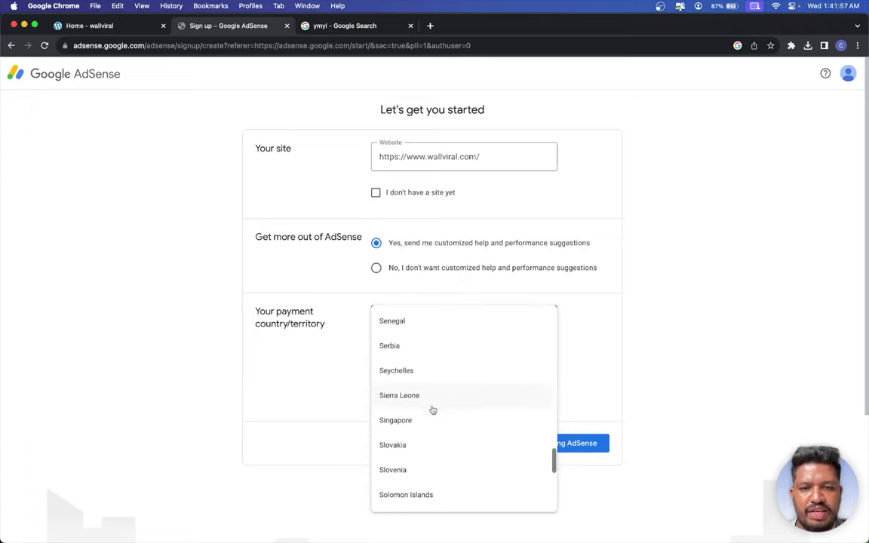
scroll(436, 377, "down", 2)
scroll(436, 380, "down", 2)
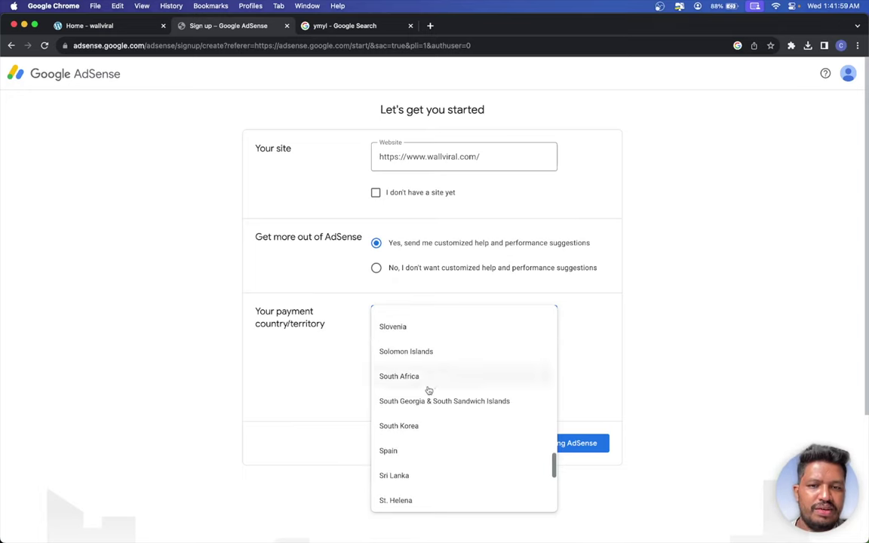
left_click(435, 477)
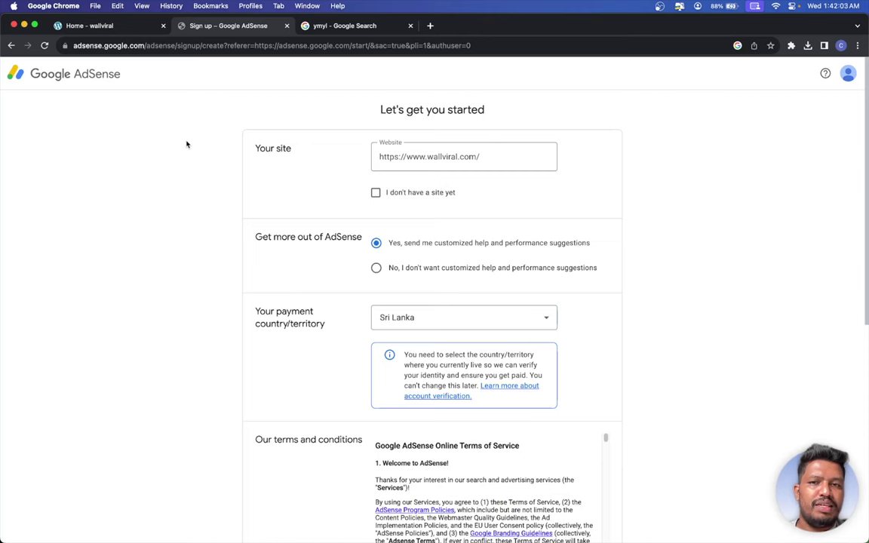
- Accept the AdSense terms and conditions agreement
scroll(194, 149, "down", 3)
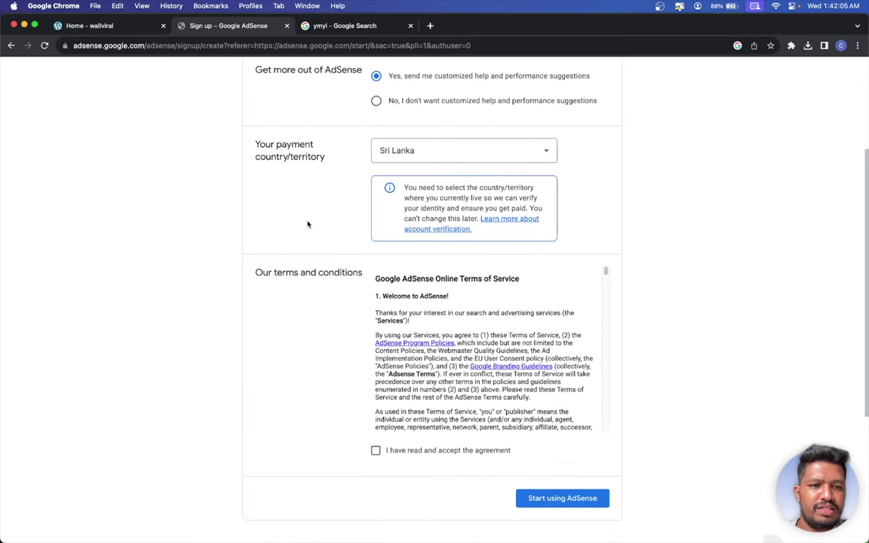
scroll(429, 397, "down", 4)
left_click(445, 451)
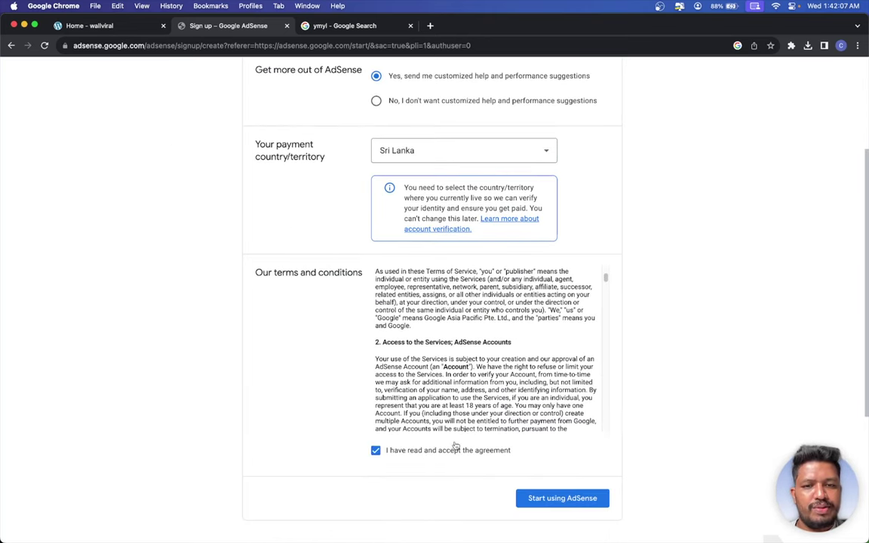
scroll(453, 305, "down", 8)
scroll(453, 305, "down", 15)
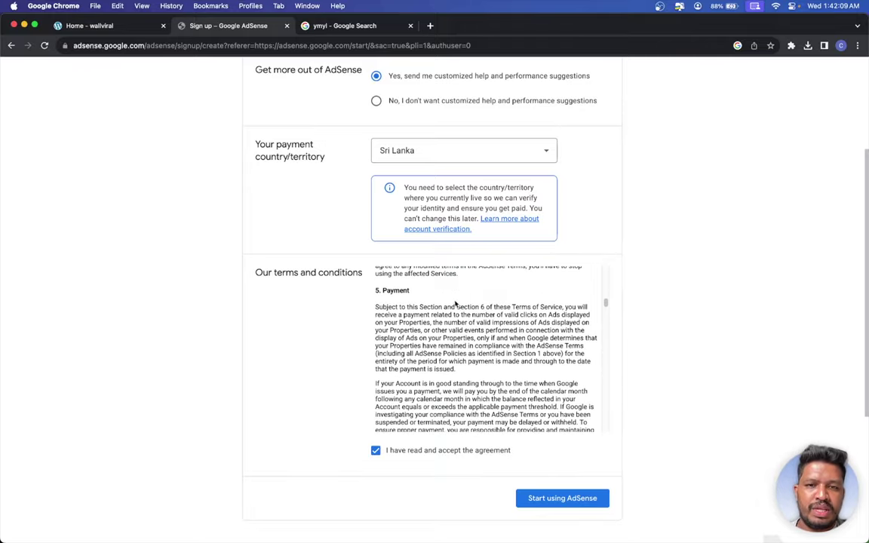
scroll(457, 300, "down", 20)
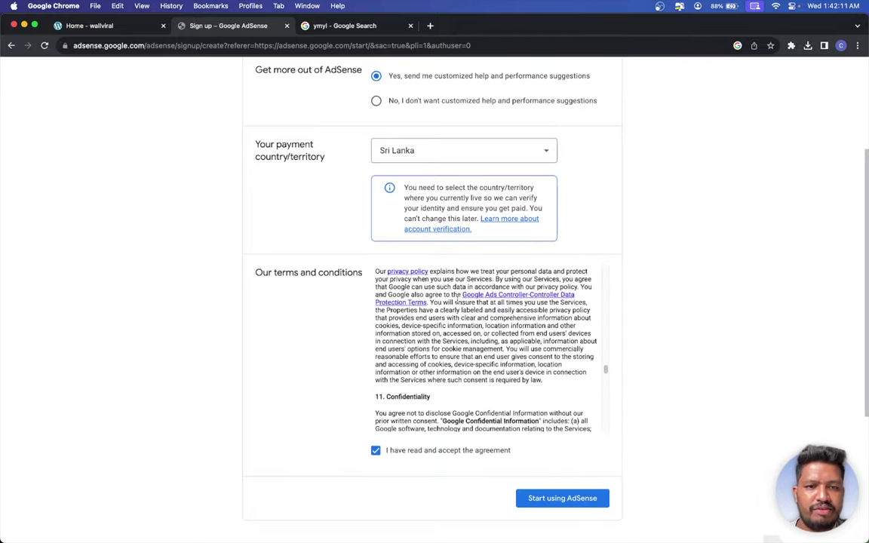
scroll(457, 296, "down", 15)
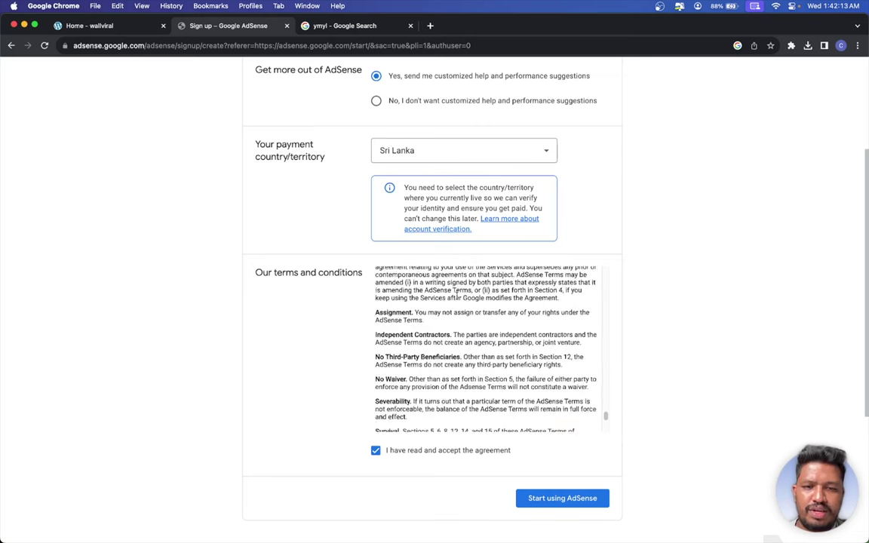
scroll(452, 303, "up", 4)
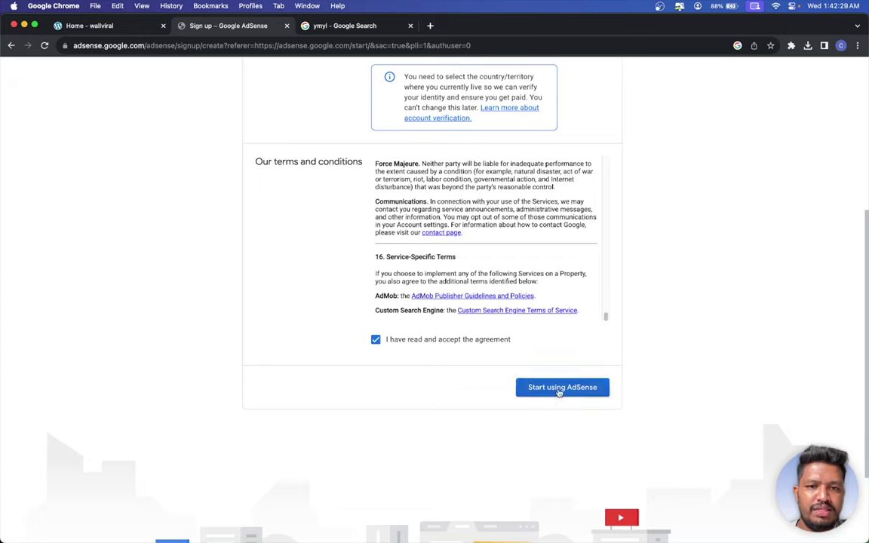
- Submit with Start using AdSense, then edit the Website URL flagged as an invalid domain
left_click(558, 389)
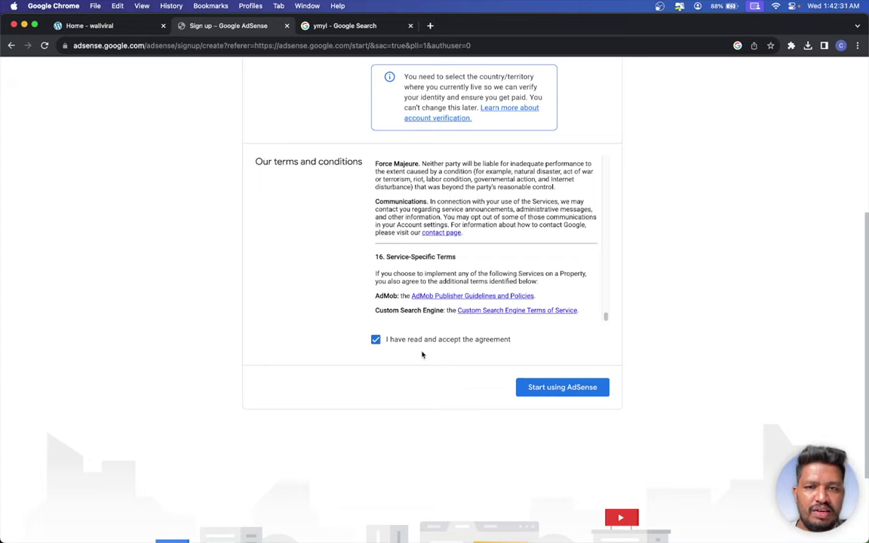
scroll(591, 305, "up", 10)
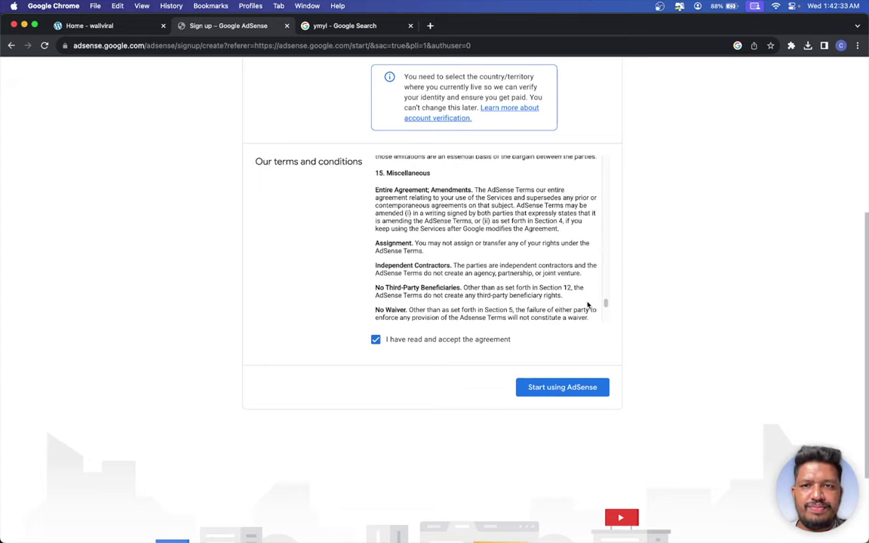
scroll(564, 364, "up", 1)
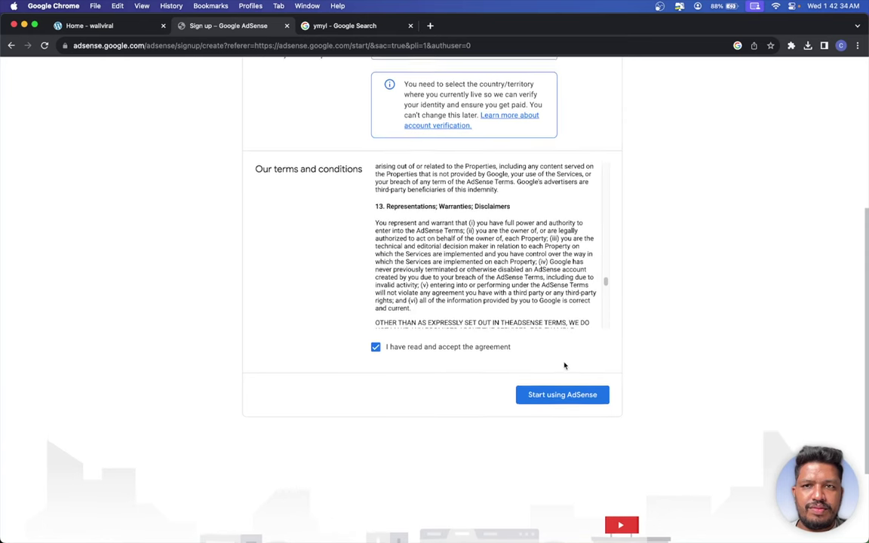
left_click(553, 402)
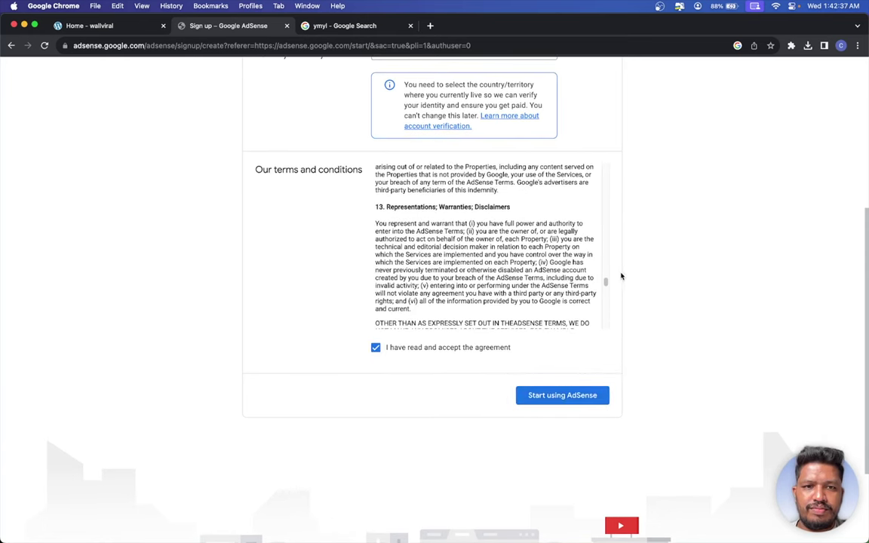
left_click_drag(606, 285, 609, 369)
left_click(568, 404)
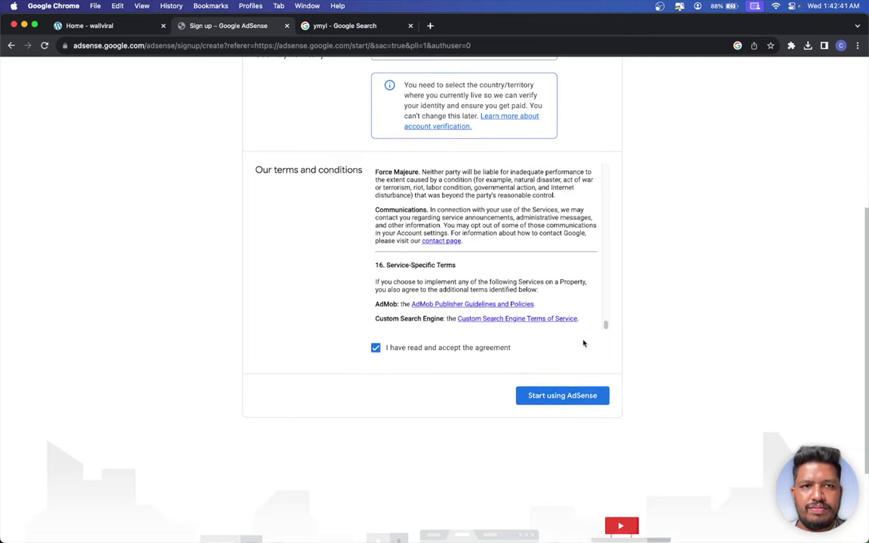
scroll(581, 342, "up", 5)
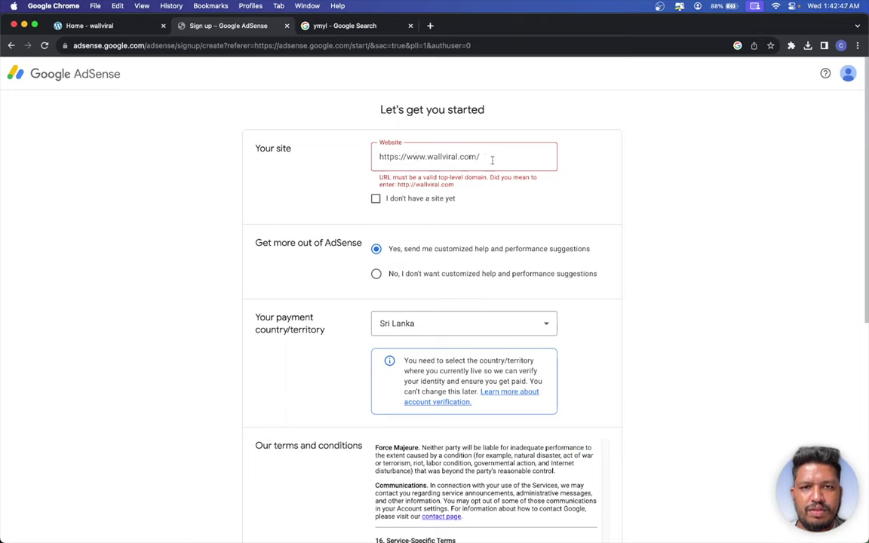
left_click(492, 160)
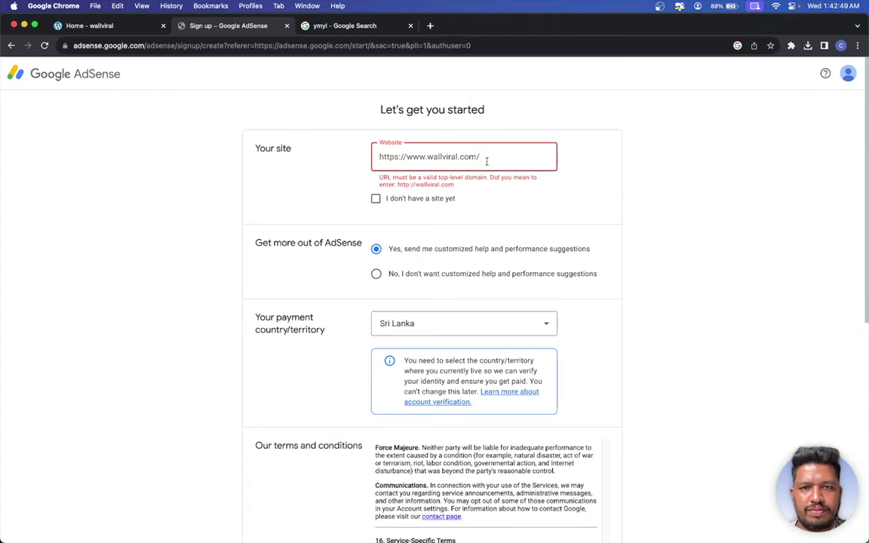
- Remove the trailing slash from the website address and resubmit the sign-up
key("BackSpace")
left_click(591, 213)
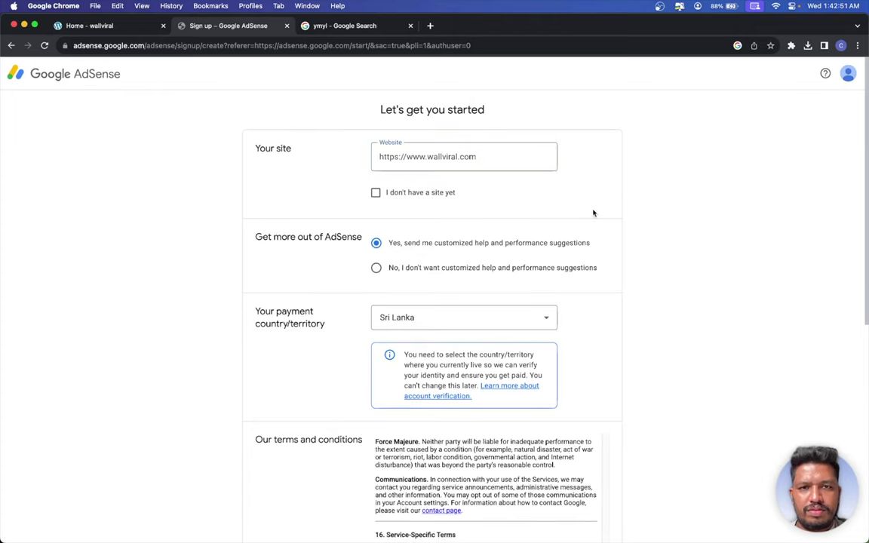
scroll(452, 302, "down", 10)
left_click(537, 273)
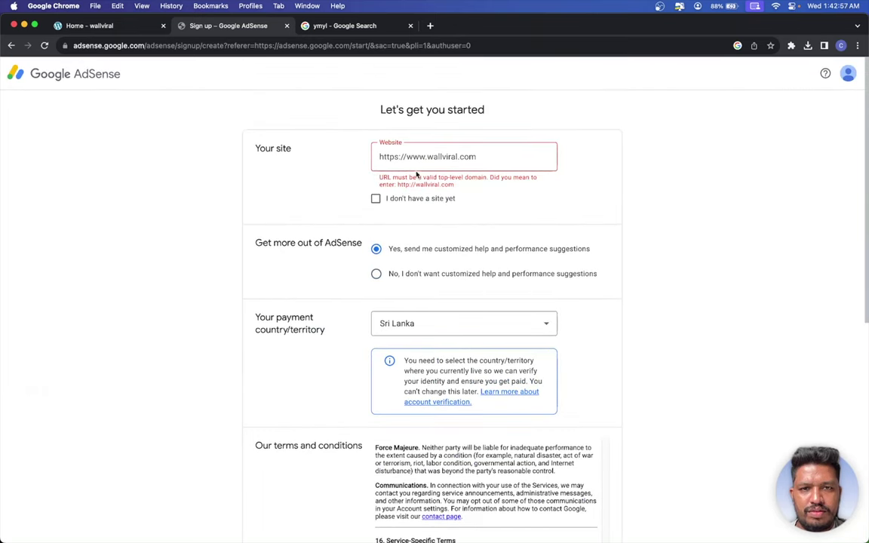
left_click_drag(426, 156, 277, 83)
key("BackSpace")
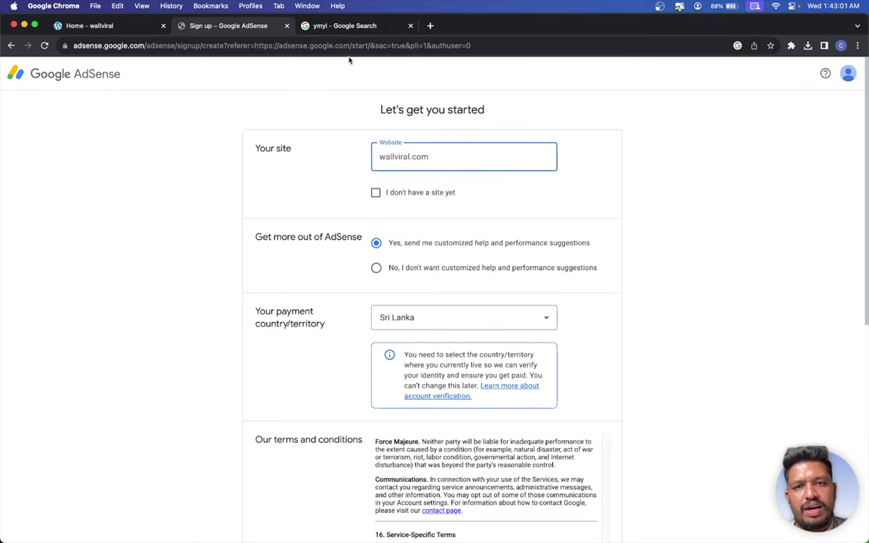
scroll(571, 196, "down", 5)
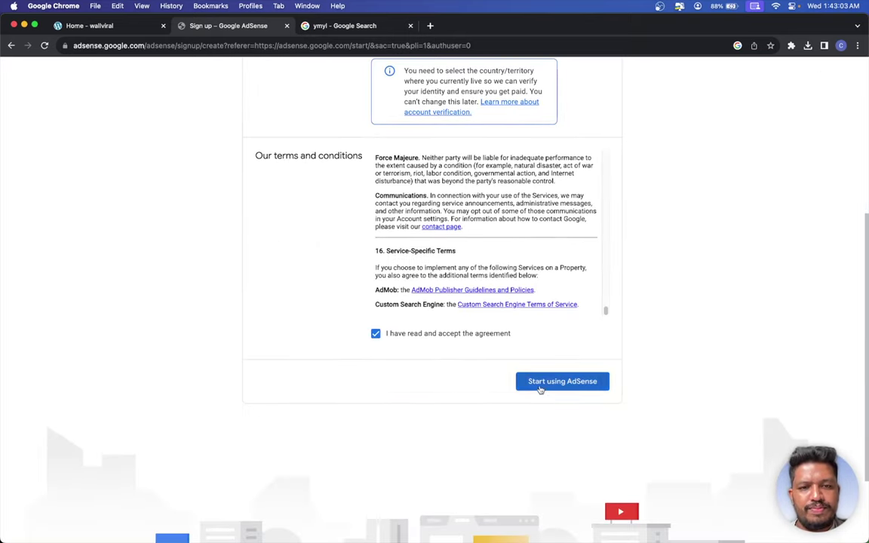
left_click(540, 387)
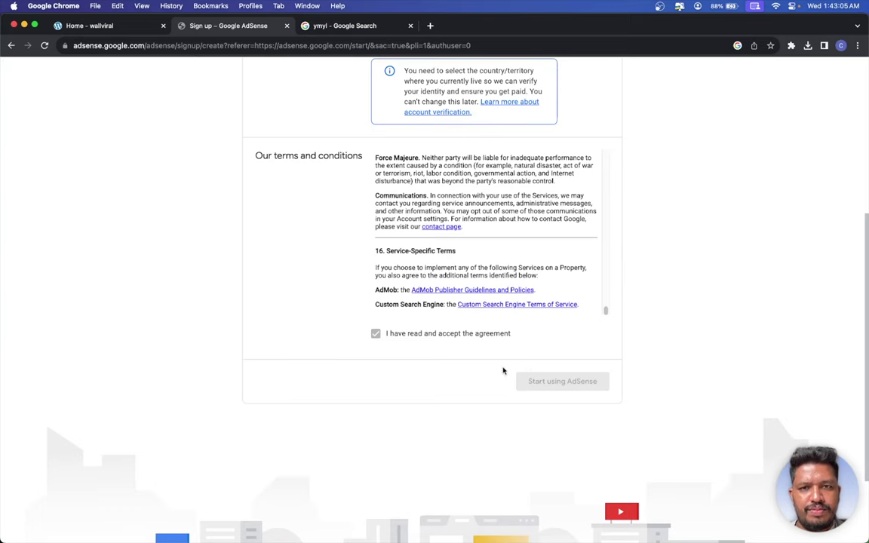
scroll(453, 302, "up", 2)
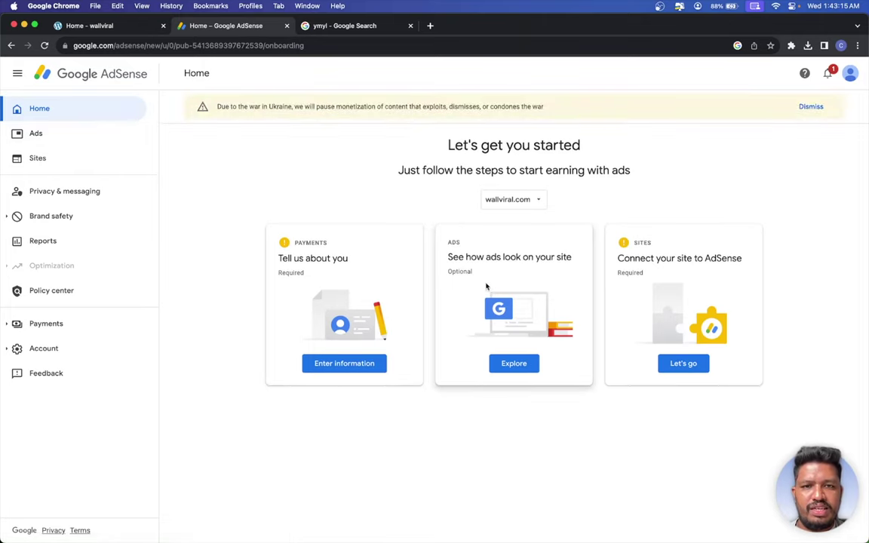
- Start the payment information form, dismiss the Ukraine notice, and enter the street address in Address line 1
left_click(343, 362)
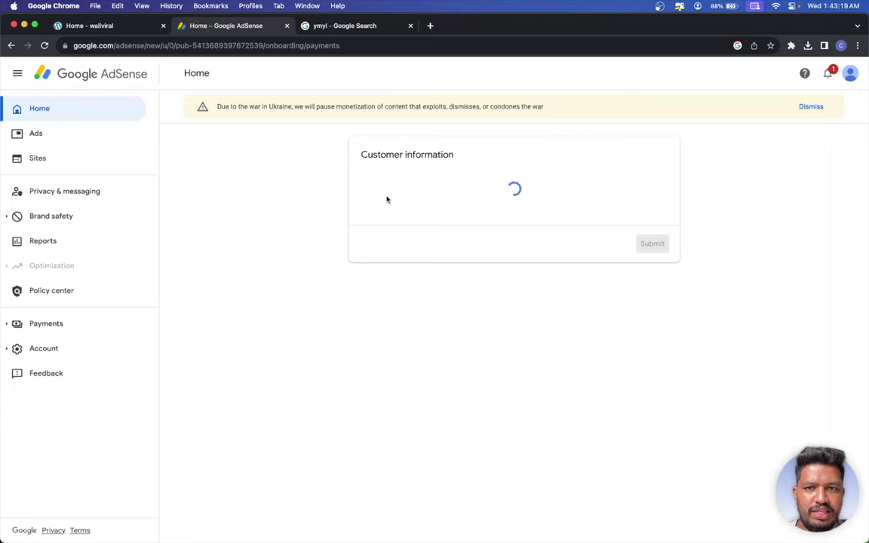
left_click(809, 106)
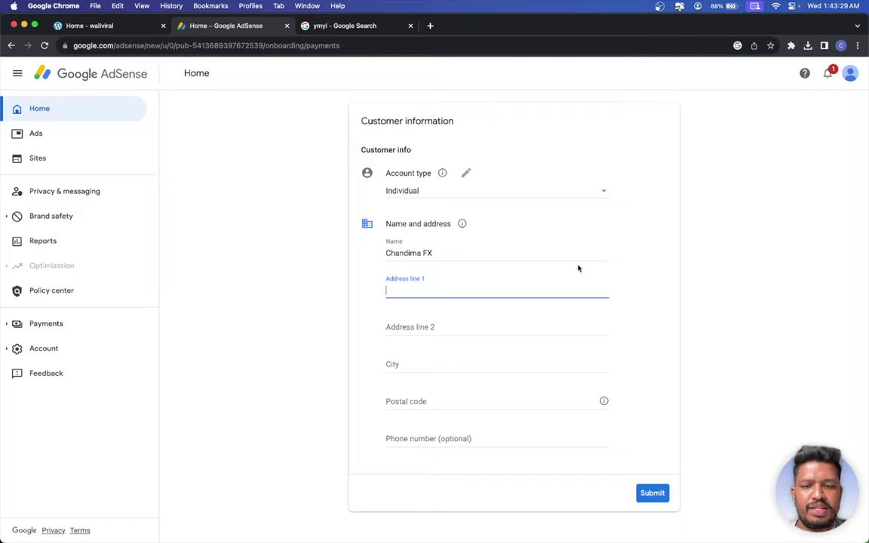
type("sdsf")
left_click(457, 329)
type("sfsa")
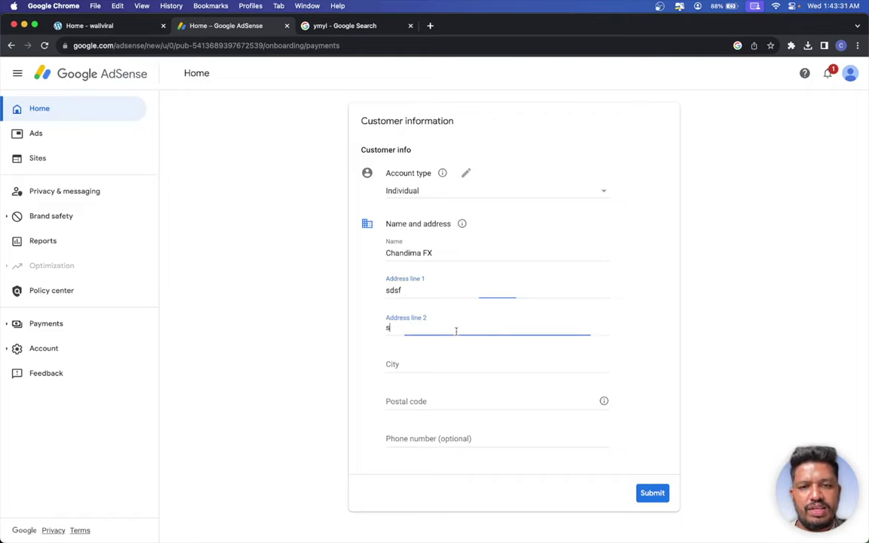
double_click(439, 290)
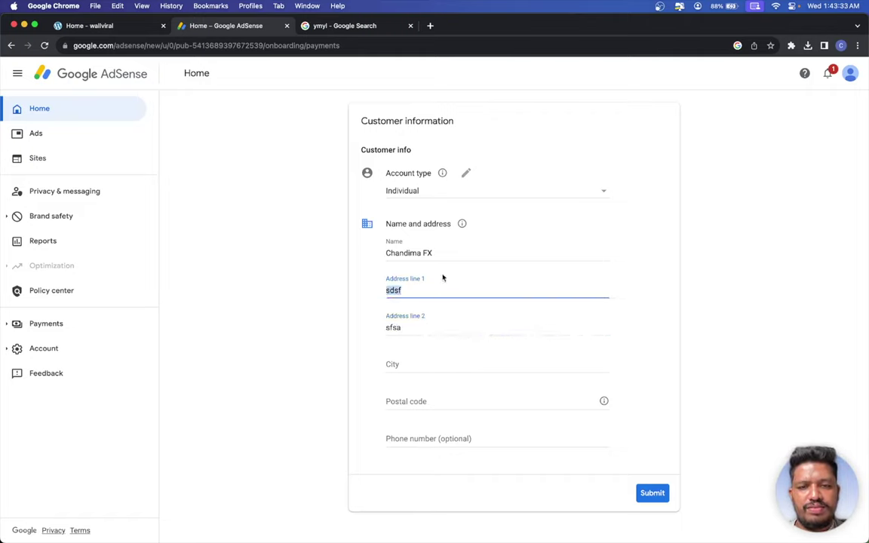
type("C")
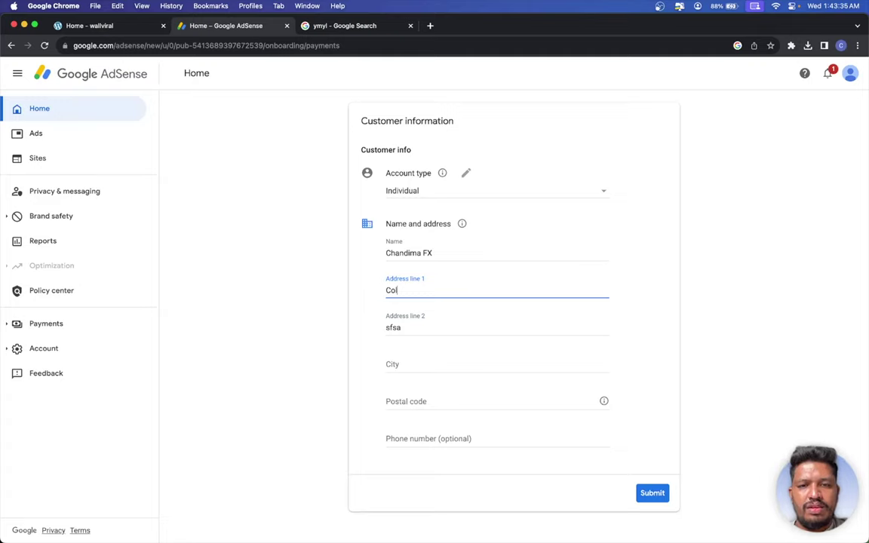
key("BackSpace")
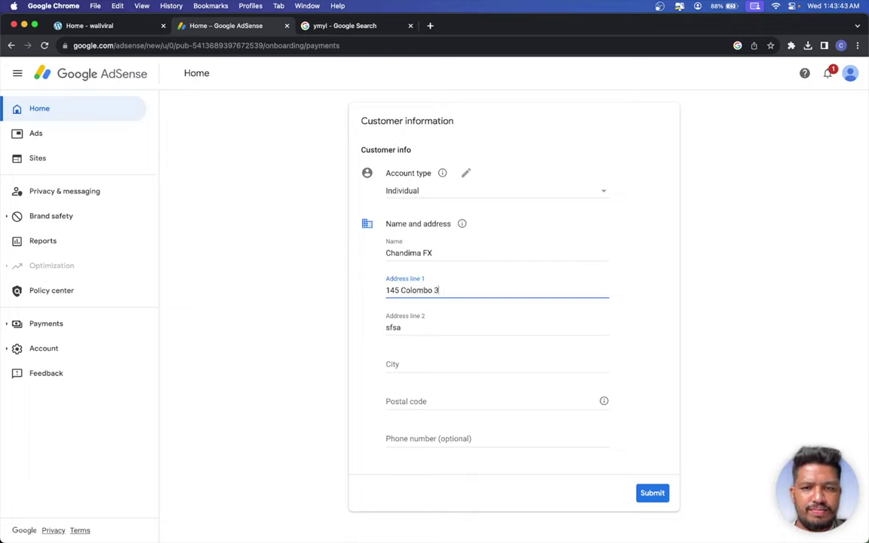
- Clear Address line 2, fill in city, postal code and phone number, and submit the customer information
key("Tab")
key("BackSpace")
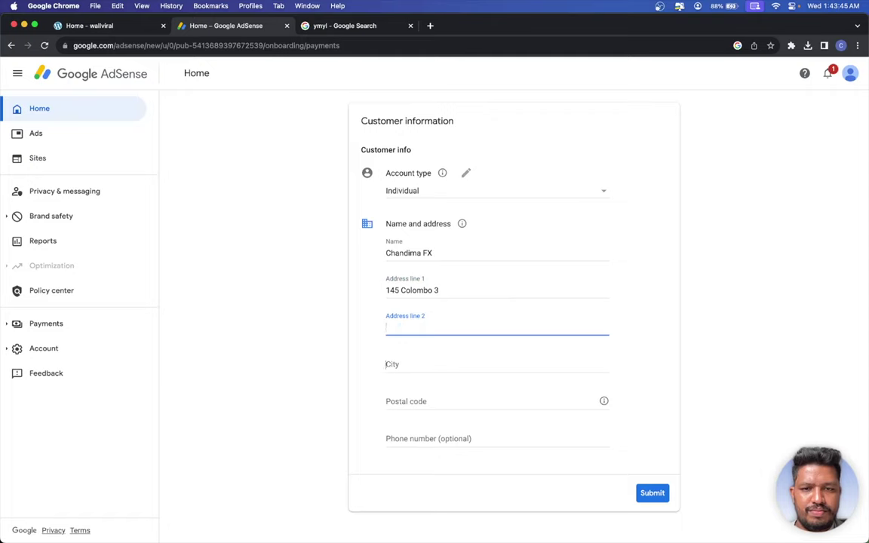
key("Tab")
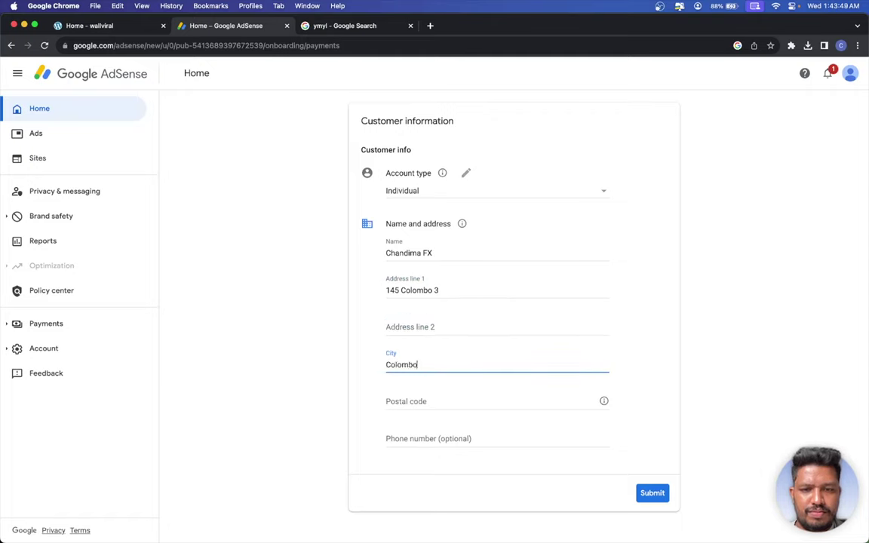
left_click(453, 401)
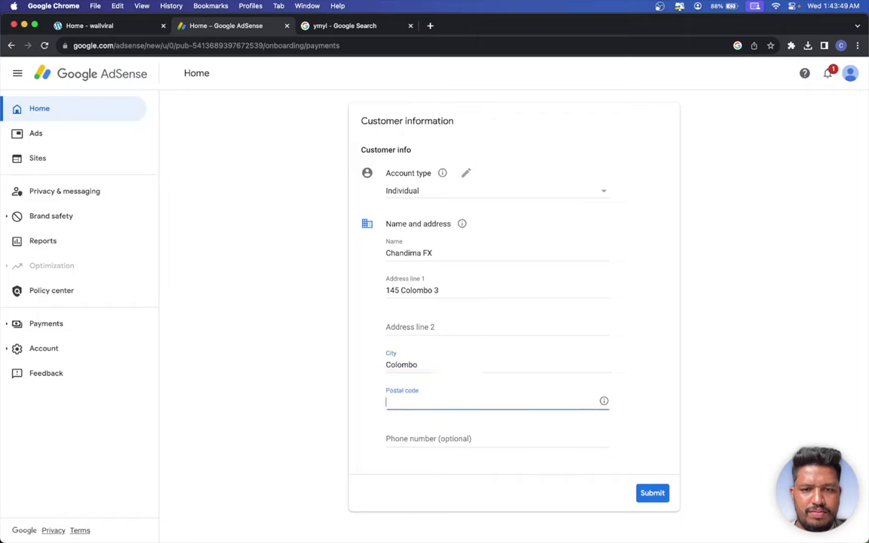
left_click(453, 362)
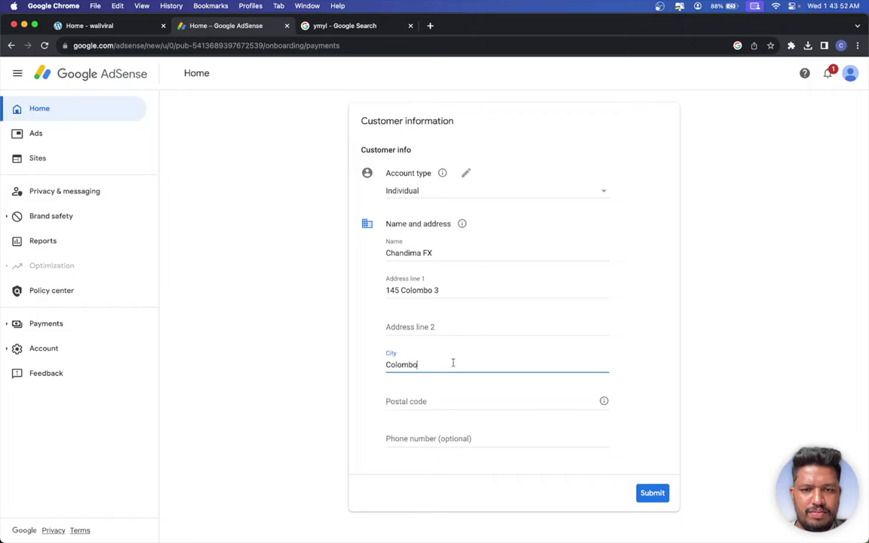
left_click(442, 400)
type("00")
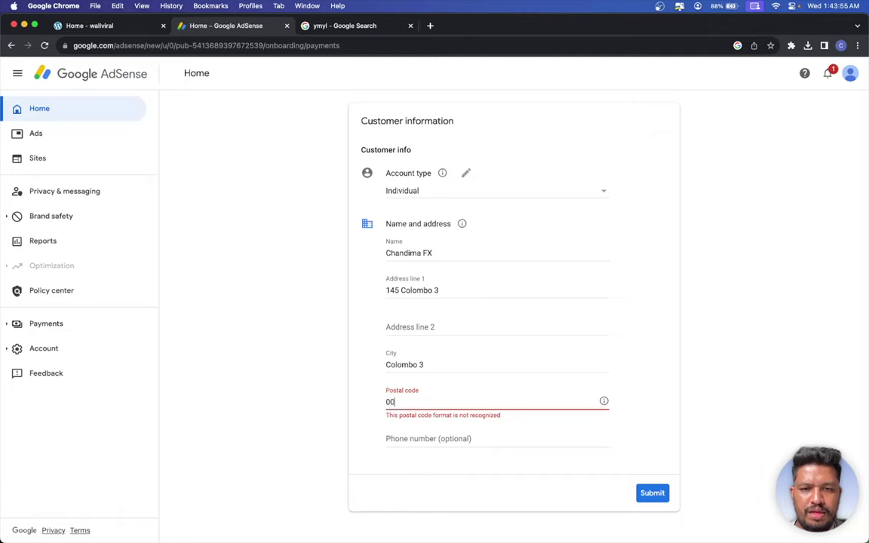
type("0003")
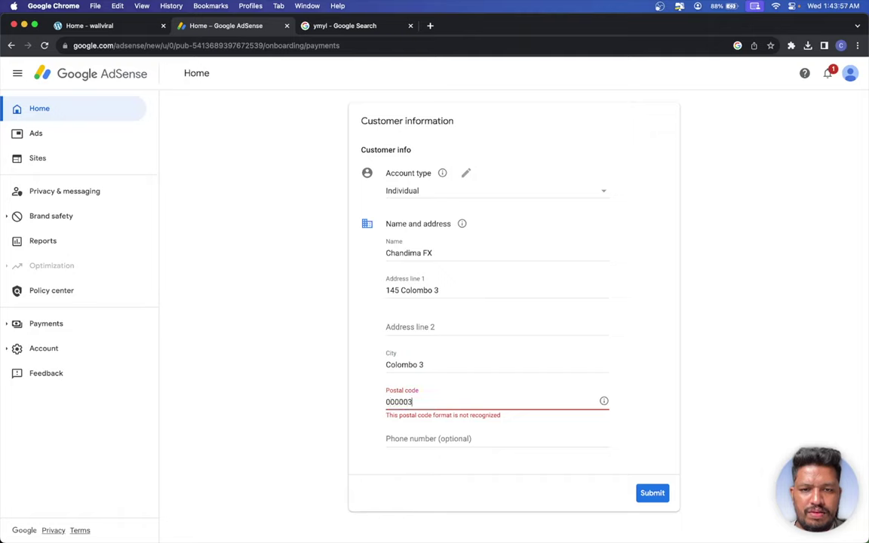
left_click(431, 436)
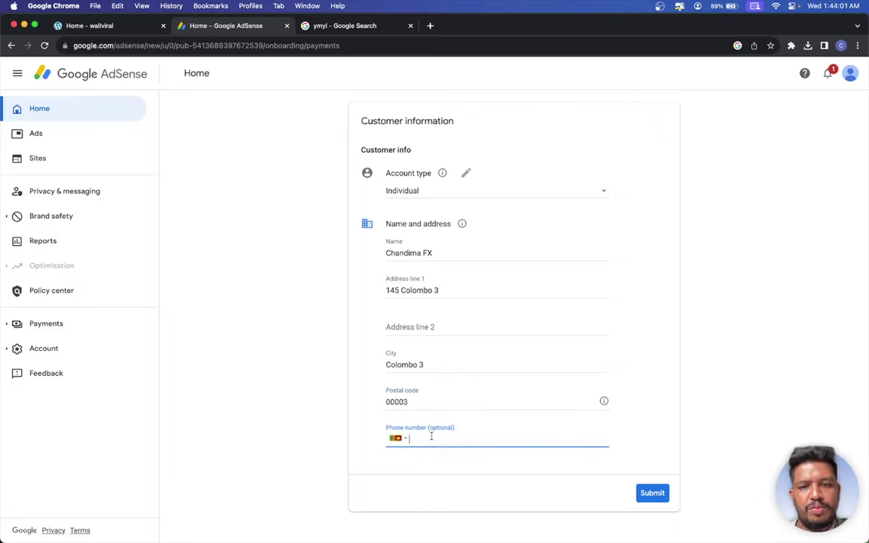
left_click(650, 494)
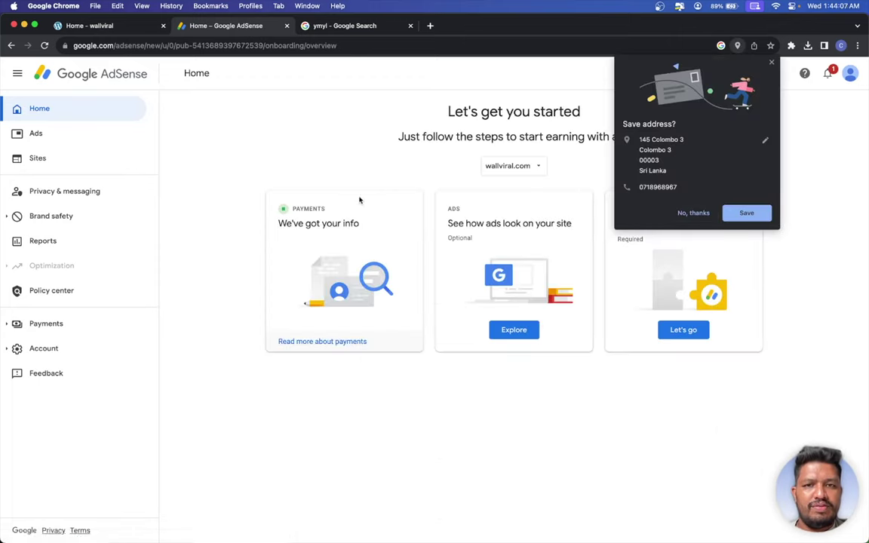
- Dismiss the browser's save-address prompt and open the Ad Settings Preview for wallviral.com
left_click(771, 63)
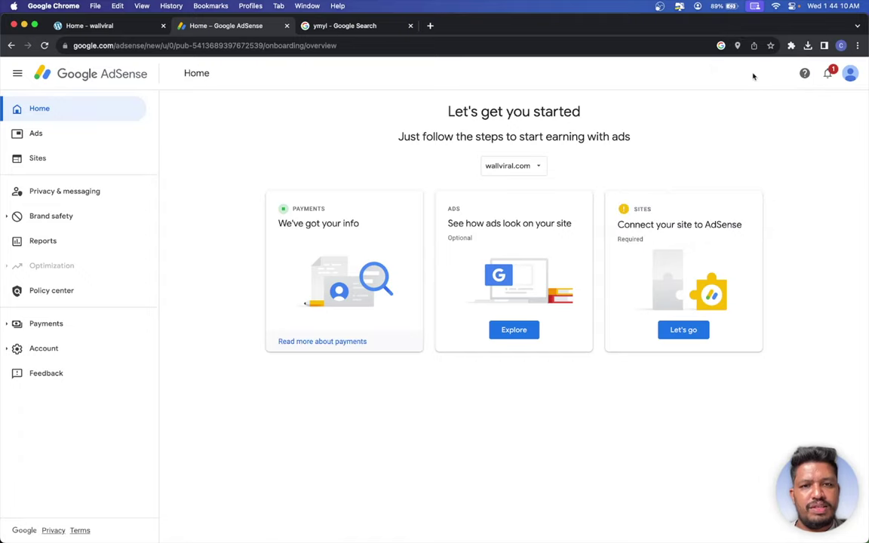
left_click(513, 331)
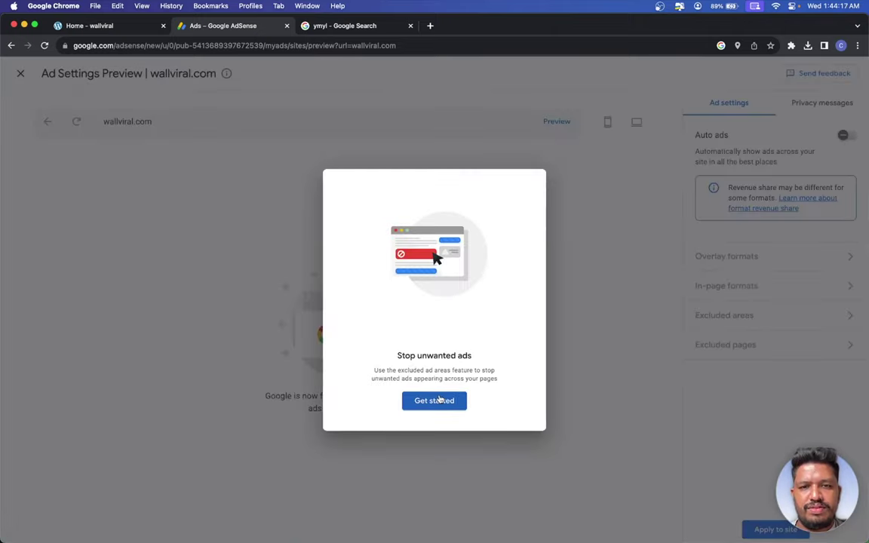
- Close the Stop unwanted ads introduction and switch Auto ads on for wallviral.com
left_click(440, 400)
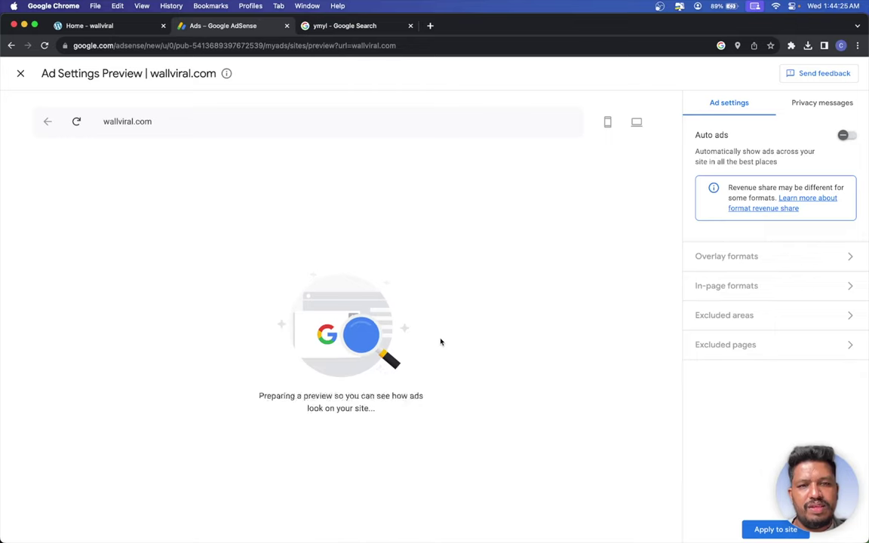
left_click(844, 134)
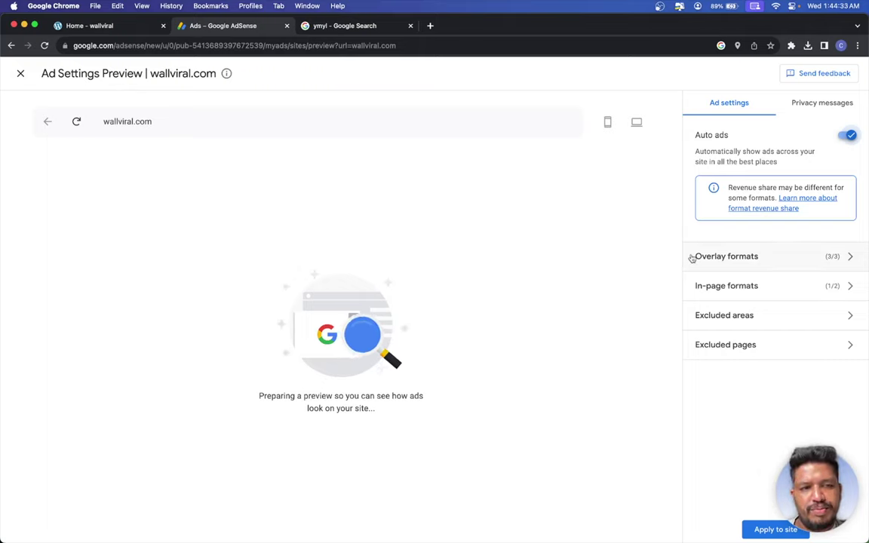
- In Overlay formats, set vignette ad frequency to 5 minutes and return to the main Ad settings
left_click(692, 258)
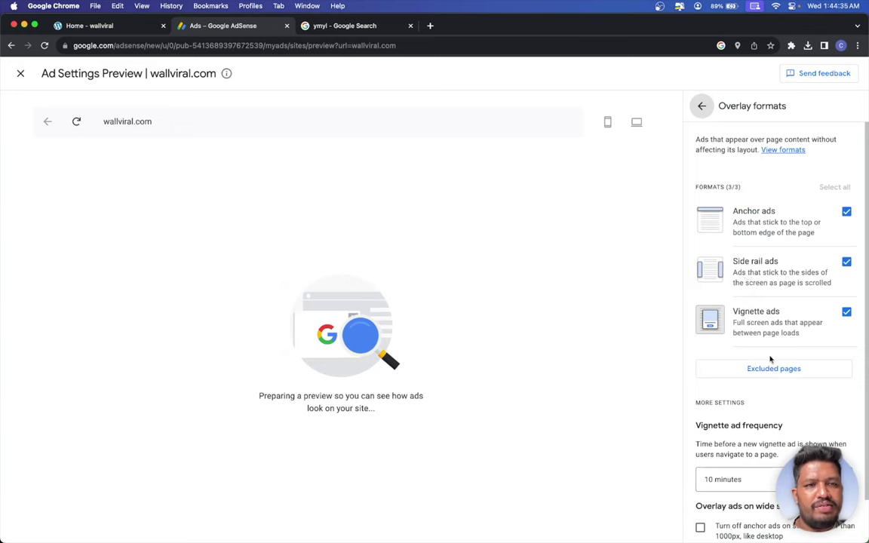
scroll(738, 329, "down", 2)
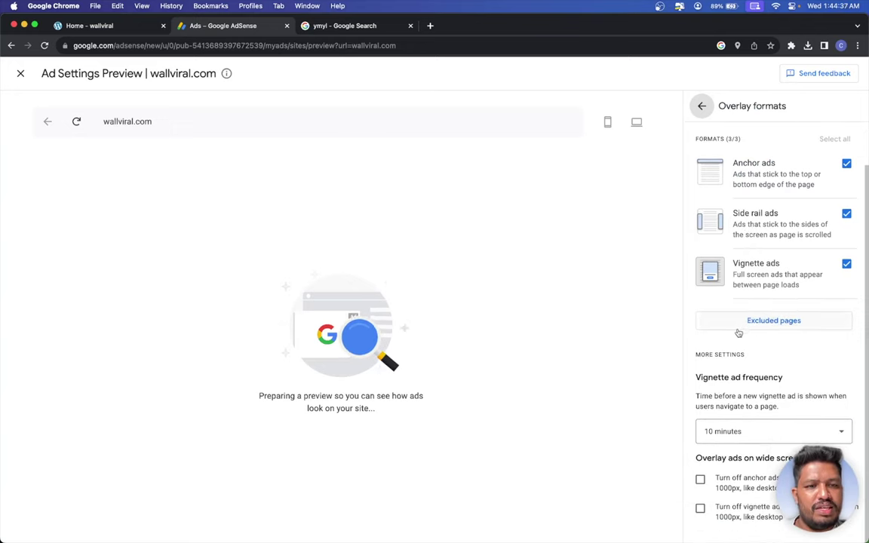
left_click(748, 434)
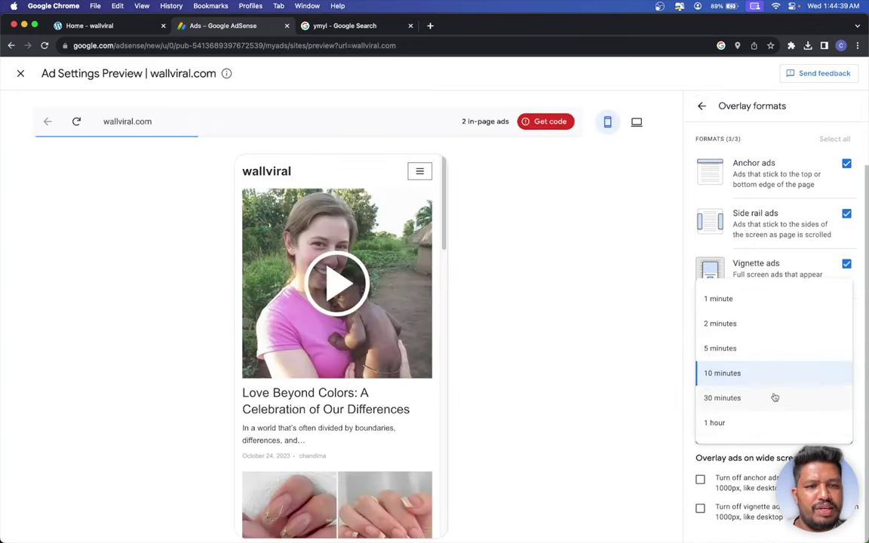
scroll(373, 409, "down", 5)
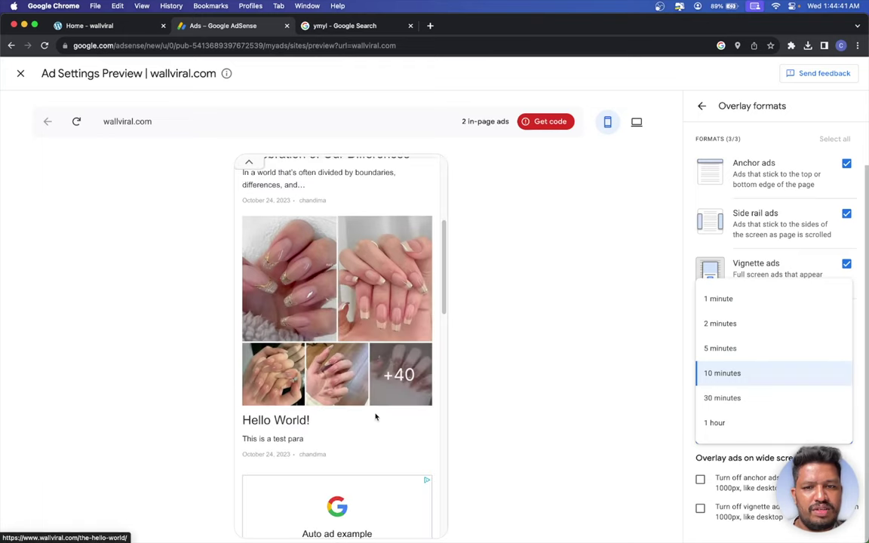
scroll(377, 333, "down", 12)
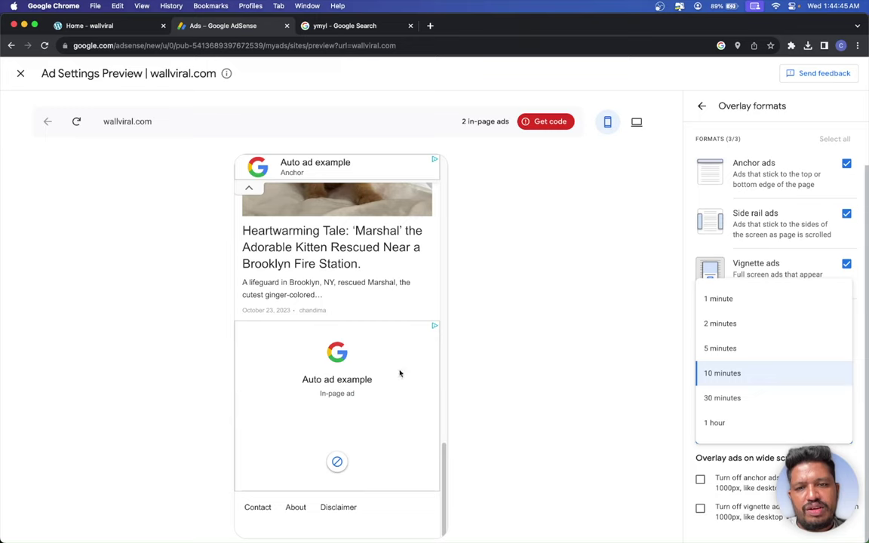
scroll(399, 371, "up", 10)
scroll(398, 371, "down", 5)
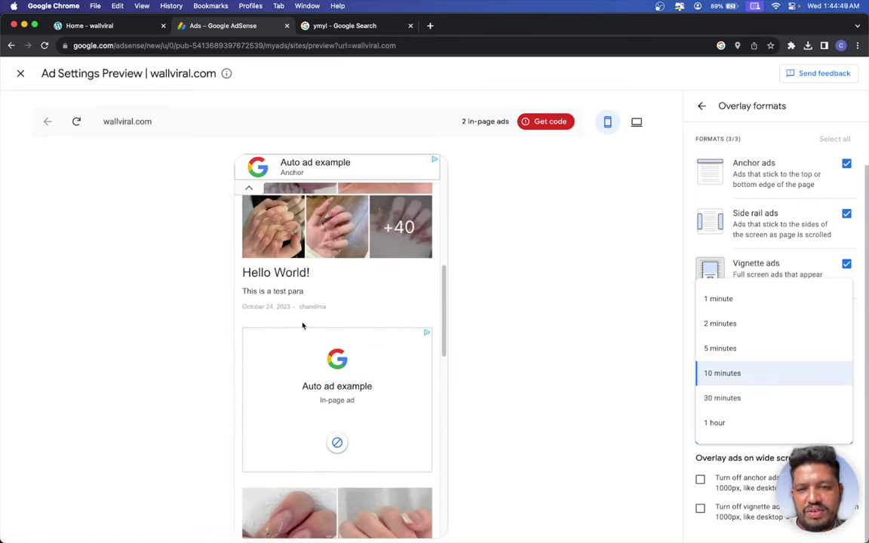
scroll(302, 326, "up", 6)
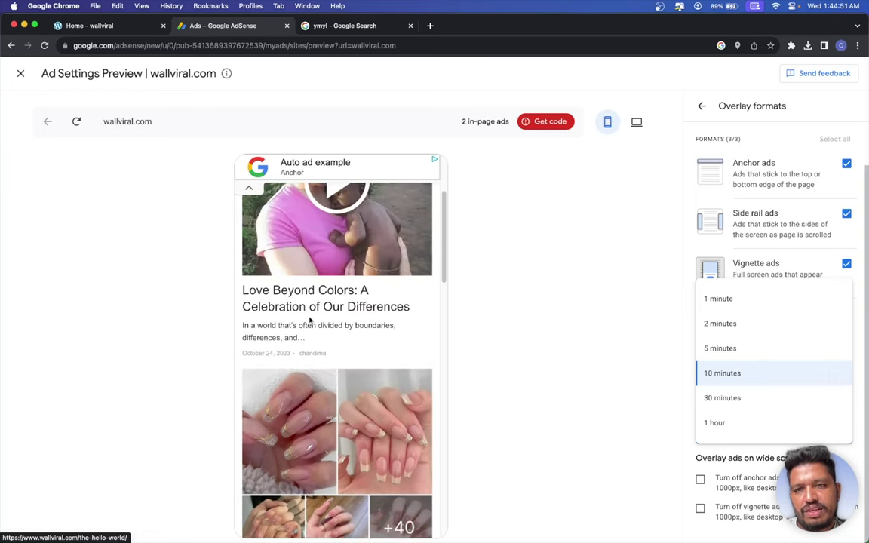
scroll(309, 321, "up", 3)
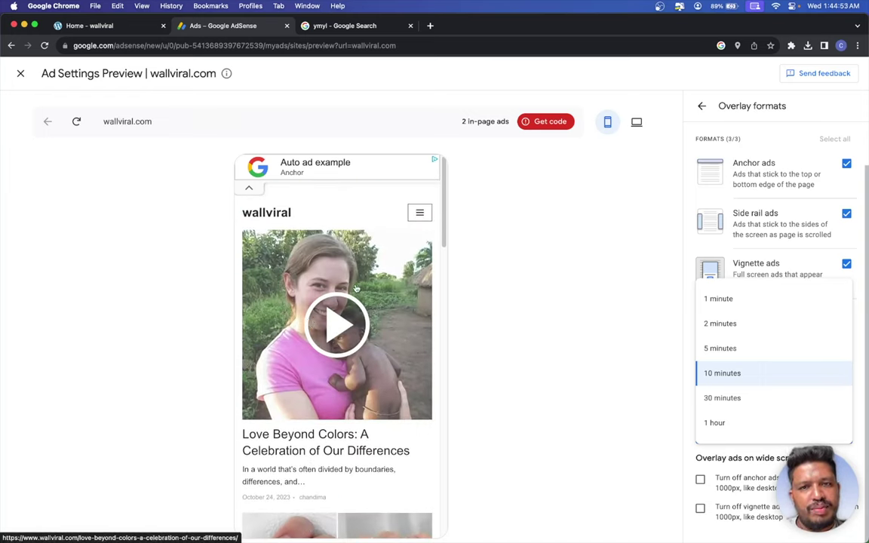
left_click(772, 348)
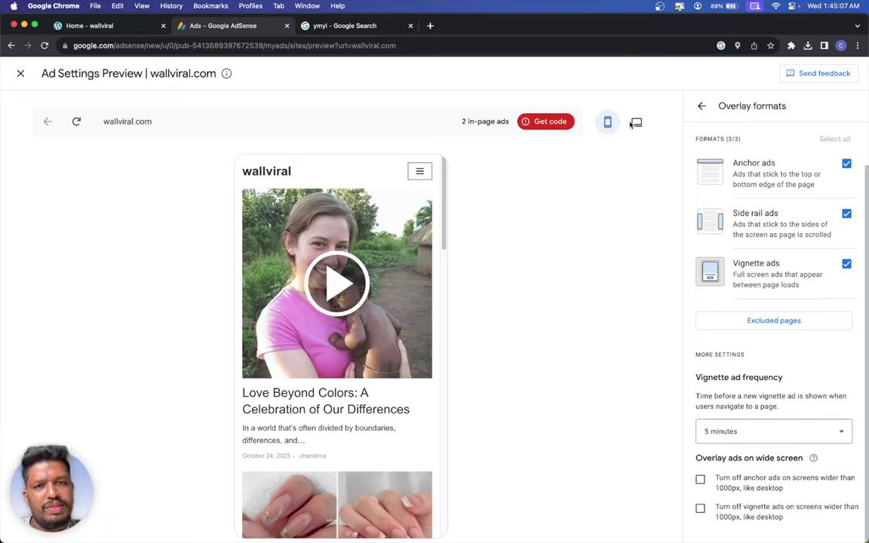
left_click(702, 107)
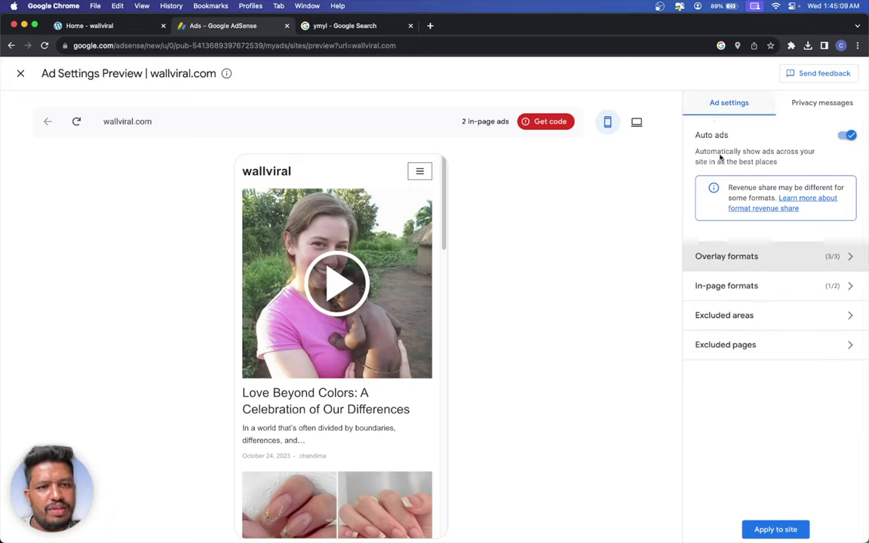
- Enable Multiplex ads in In-page formats and raise the Ad load slider to Max
left_click(762, 291)
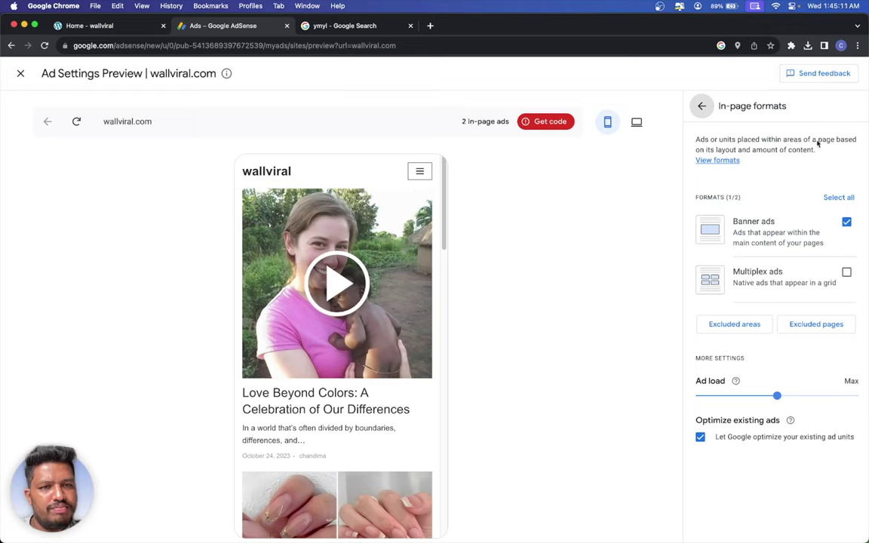
left_click(846, 273)
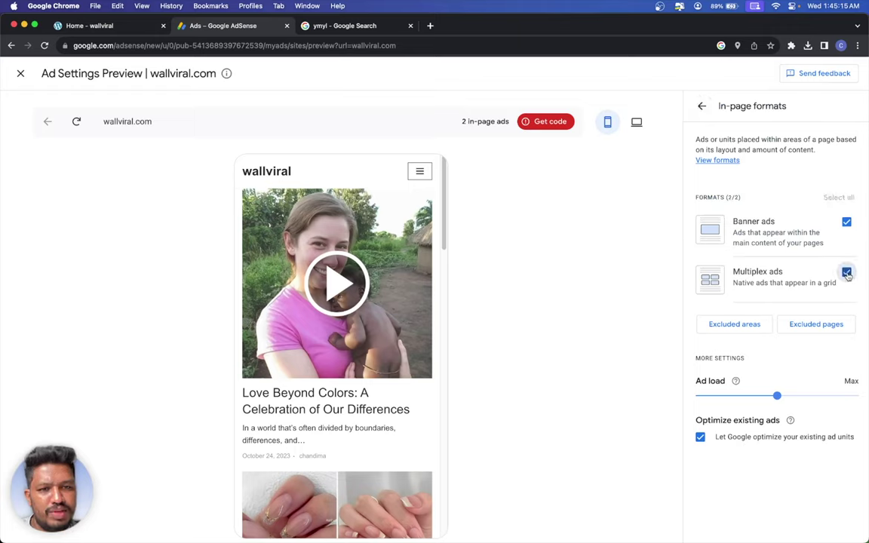
scroll(363, 317, "down", 10)
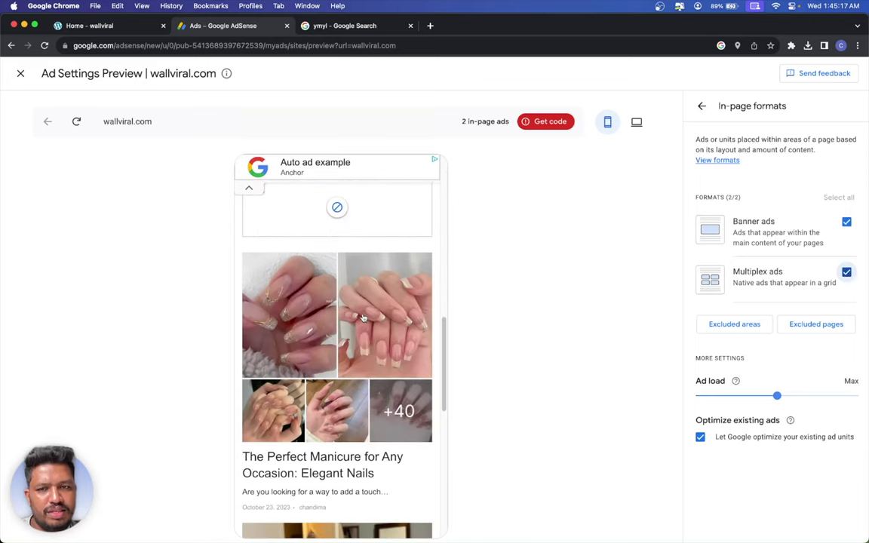
scroll(363, 318, "down", 3)
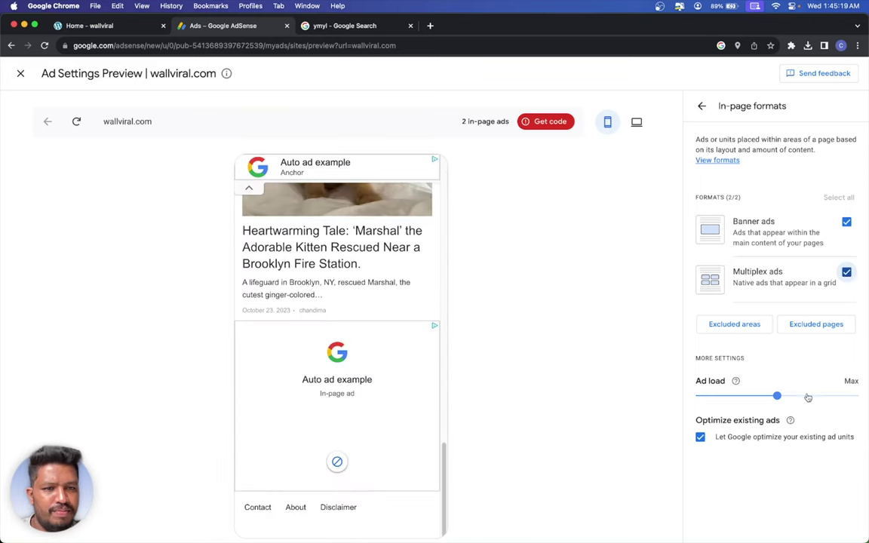
left_click_drag(776, 396, 860, 397)
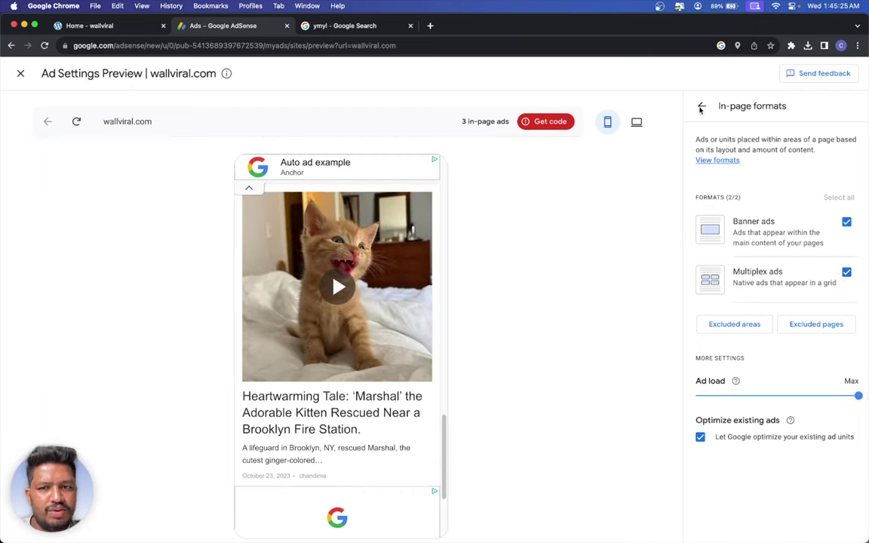
scroll(384, 335, "down", 10)
scroll(388, 339, "up", 5)
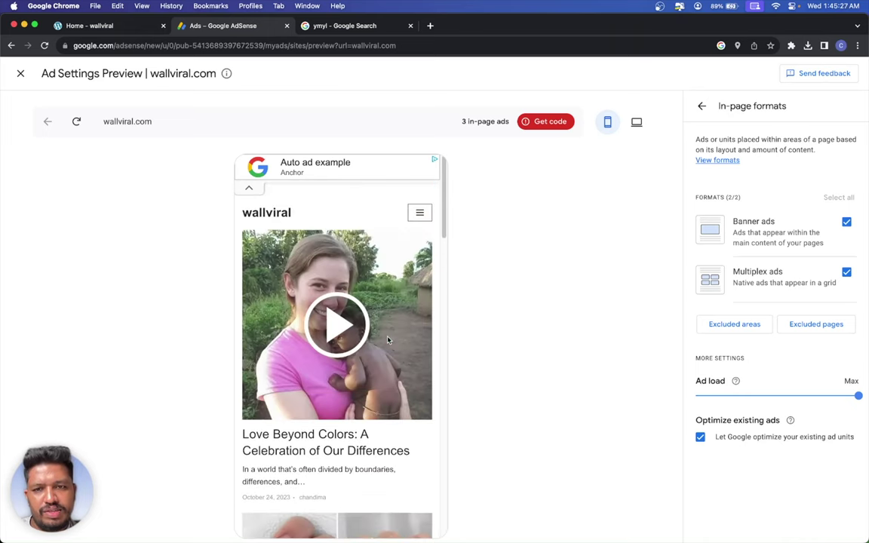
left_click(702, 107)
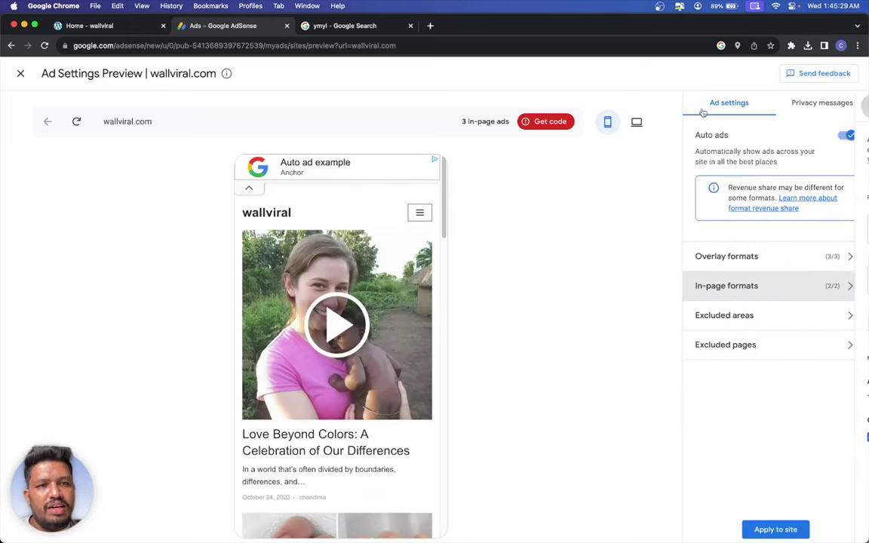
- Check the Excluded areas settings, then switch the site preview to desktop and open a post
left_click(753, 319)
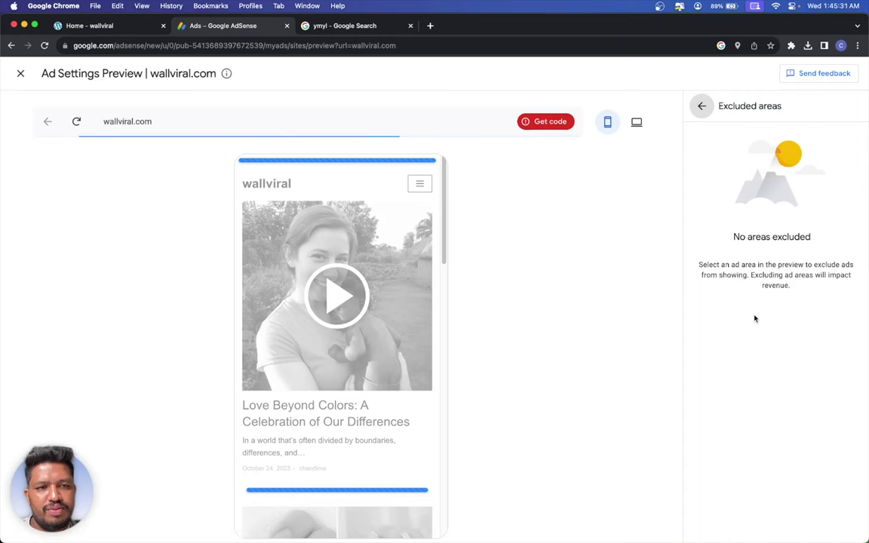
left_click(701, 106)
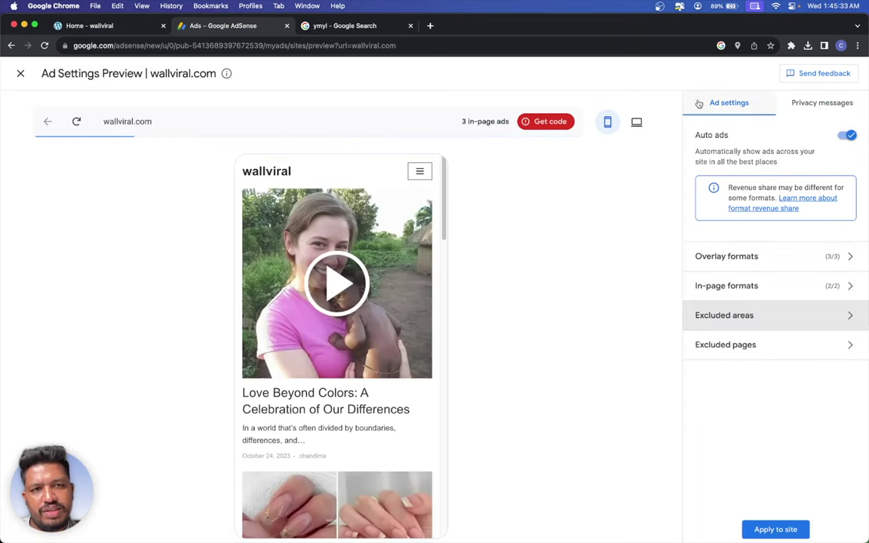
left_click(636, 124)
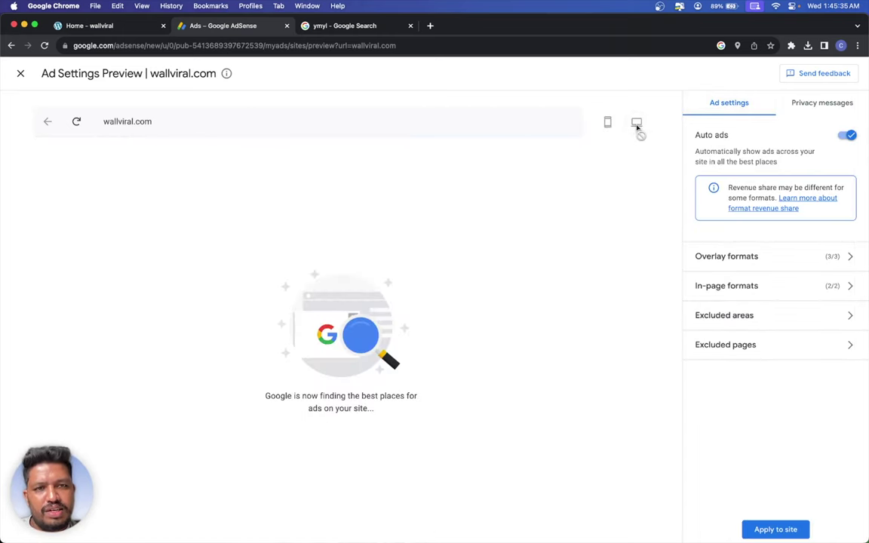
left_click(461, 312)
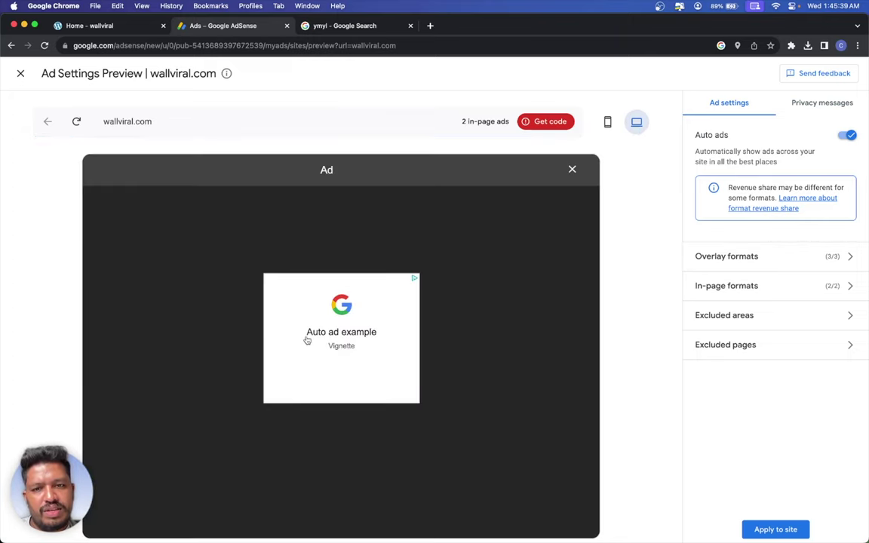
- Dismiss the vignette ad example, browse the Hello World post preview, and return to the homepage
left_click(573, 171)
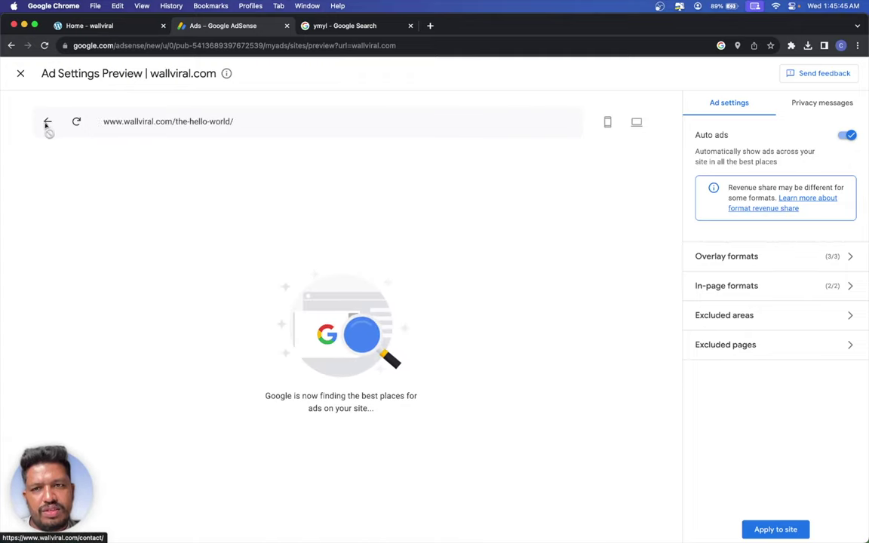
scroll(282, 292, "down", 5)
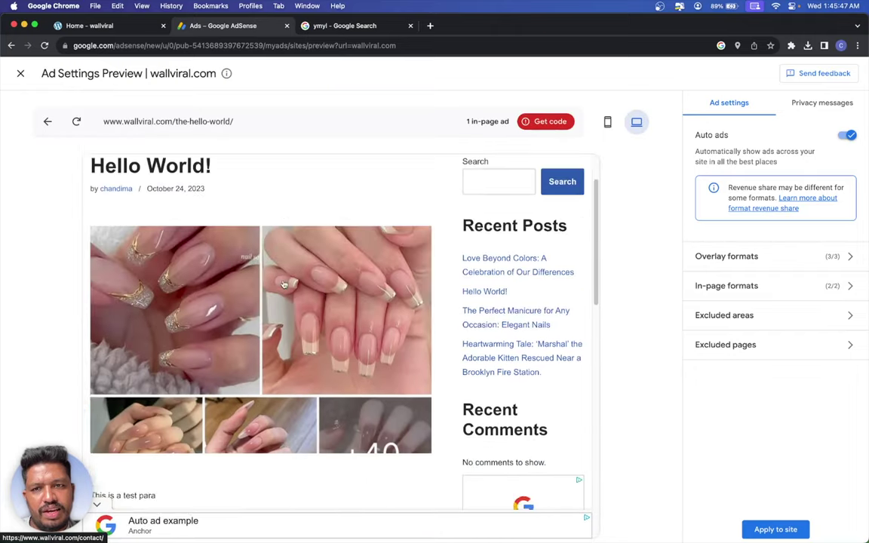
scroll(407, 324, "down", 2)
scroll(422, 311, "up", 5)
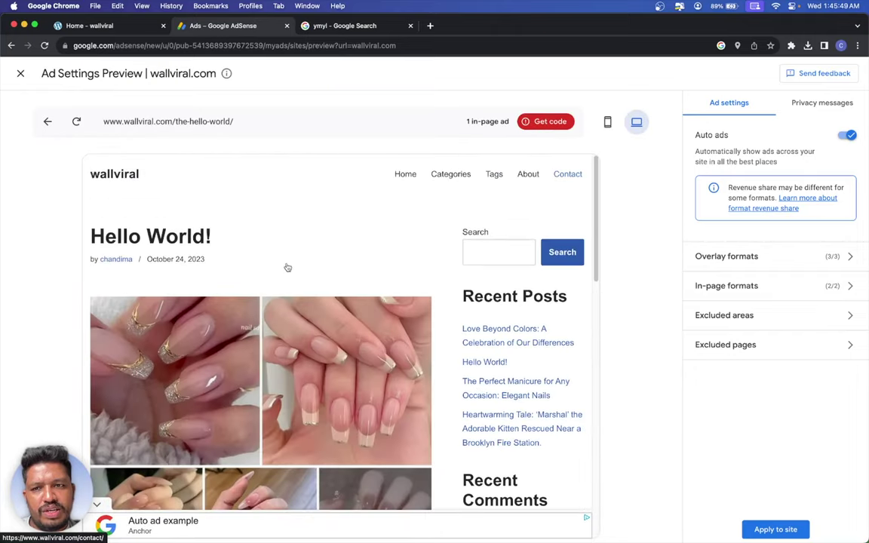
scroll(469, 369, "down", 15)
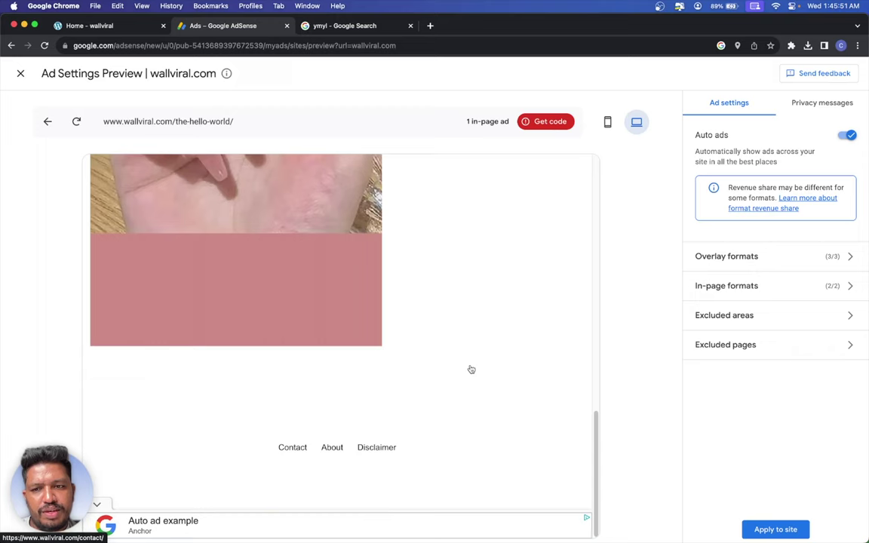
scroll(470, 369, "up", 3)
scroll(467, 366, "up", 6)
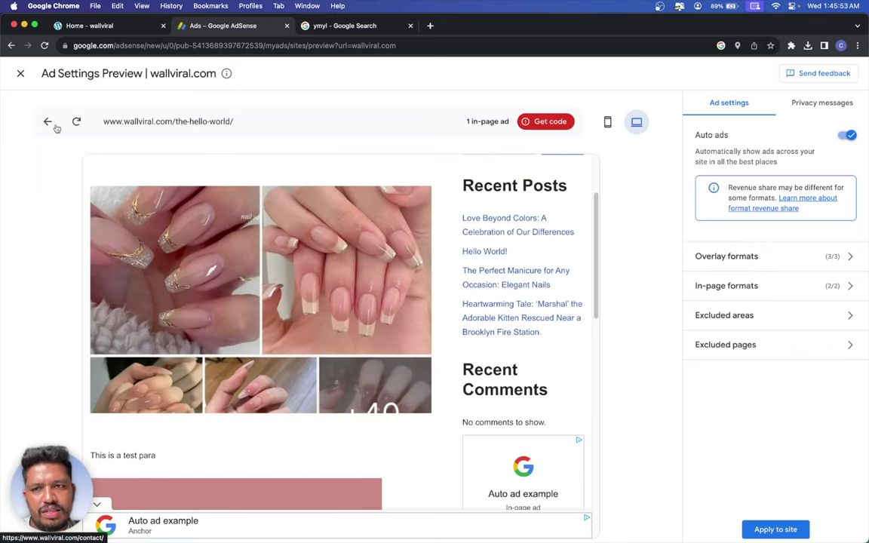
left_click(47, 123)
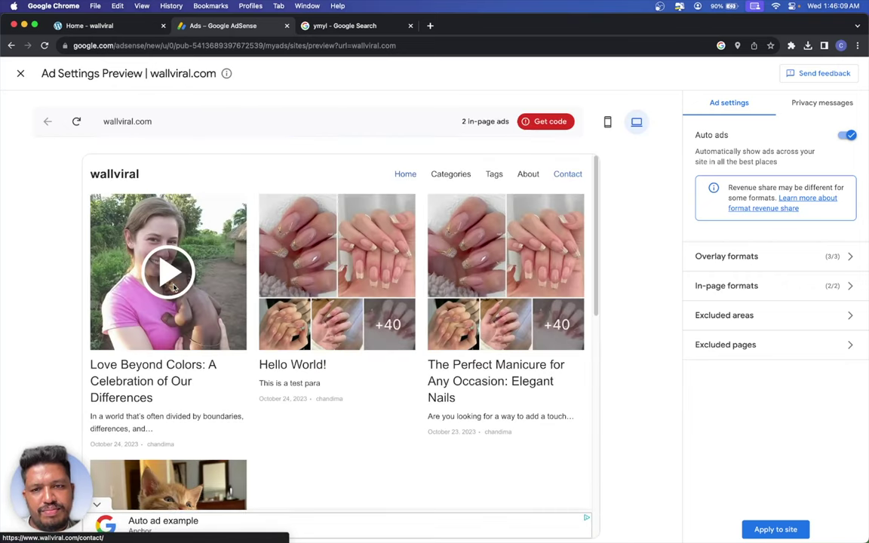
- Open the Love Beyond Colors post, dismiss its vignette ad, and scroll through the in-page ads
left_click(188, 293)
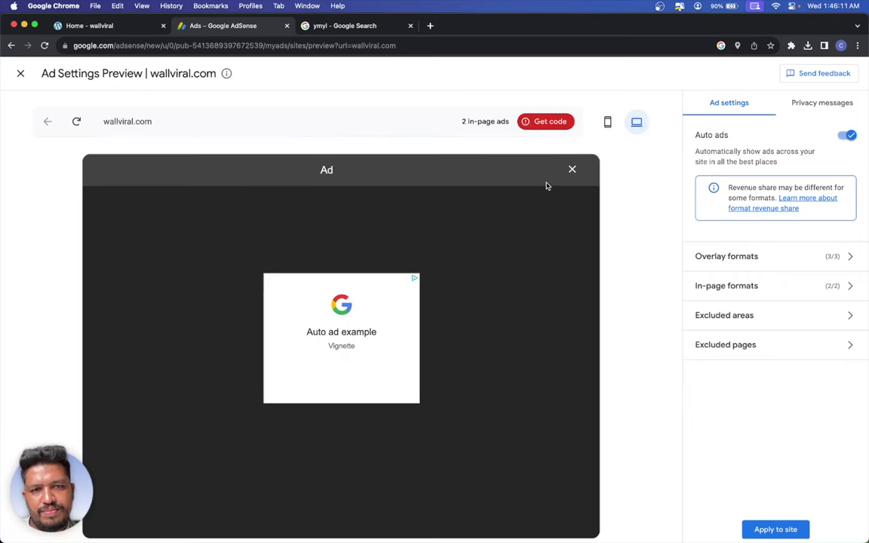
left_click(571, 170)
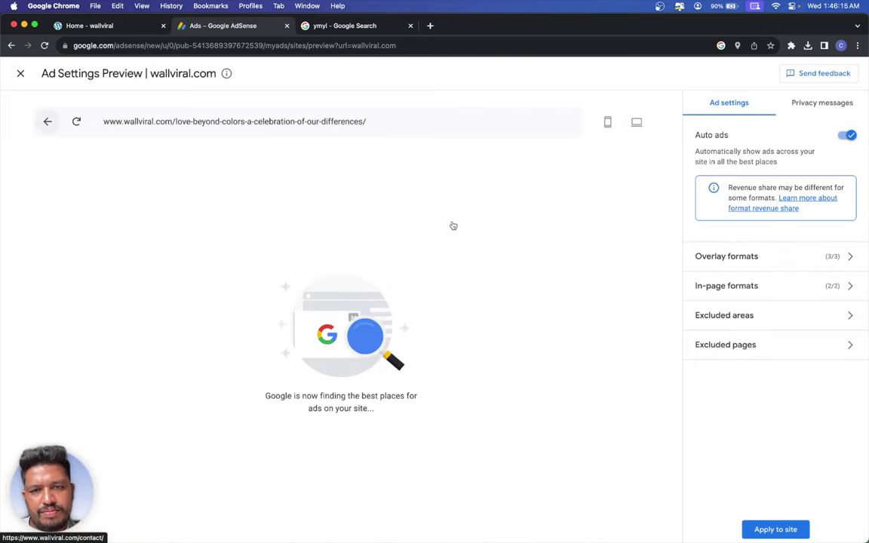
scroll(450, 226, "down", 5)
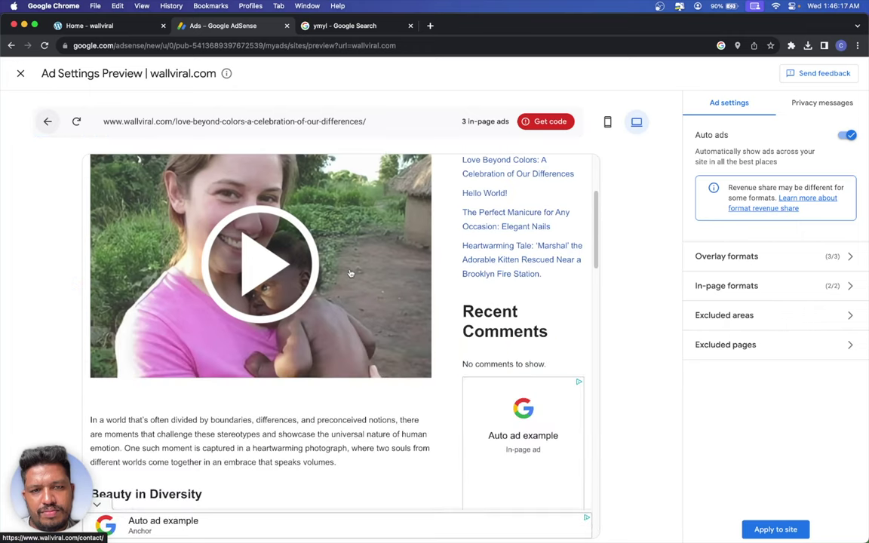
scroll(347, 274, "down", 15)
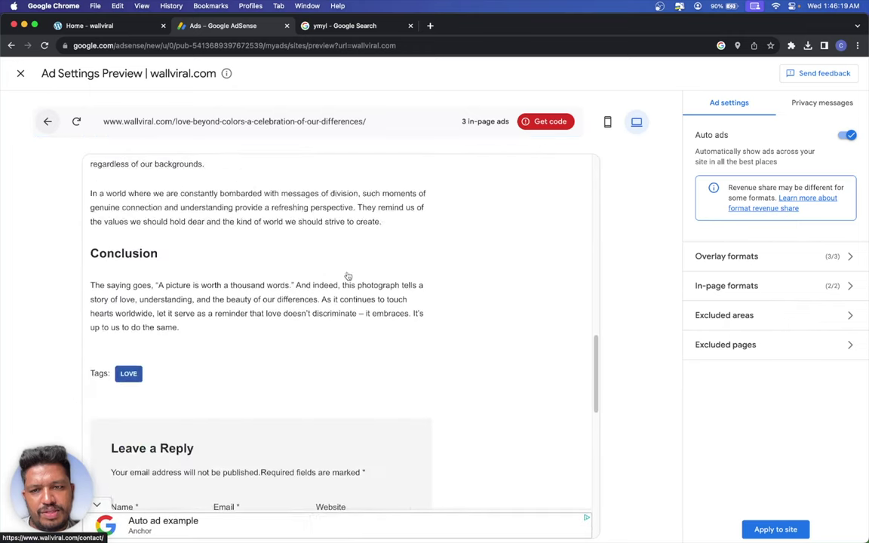
scroll(345, 279, "down", 8)
scroll(343, 282, "up", 5)
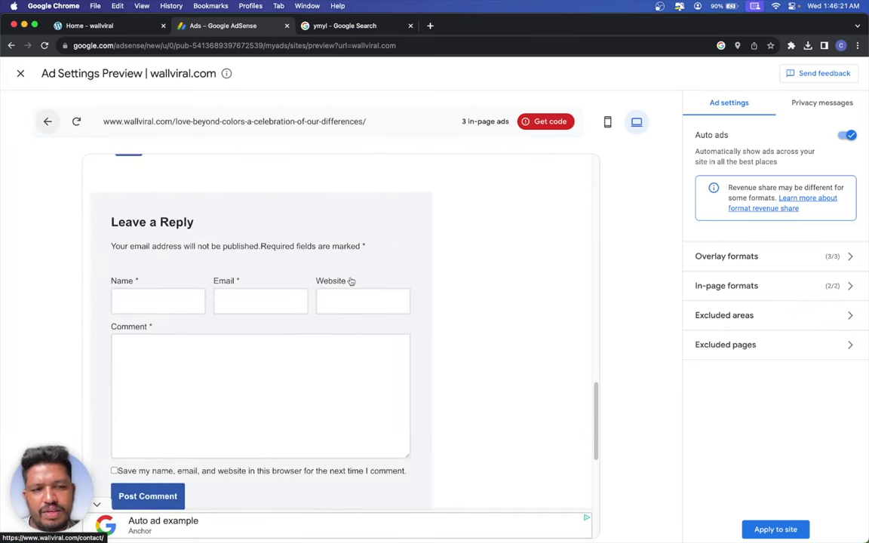
- Apply and save the ad settings, copy the site's AdSense code snippet, and switch to the wallviral tab
left_click(792, 528)
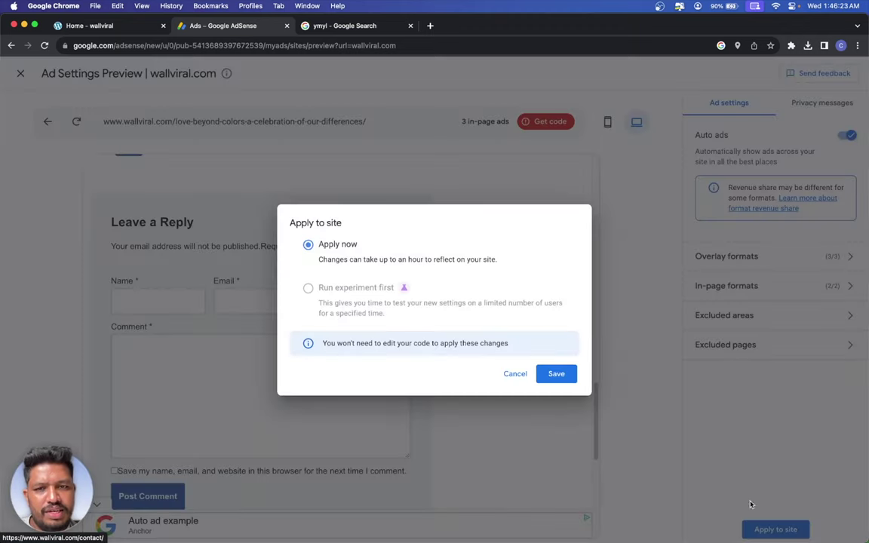
left_click(558, 373)
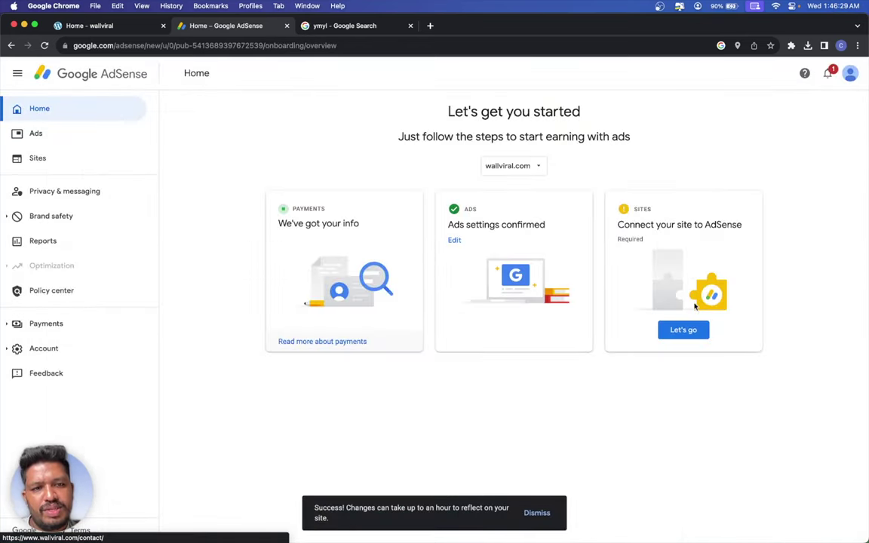
left_click(681, 337)
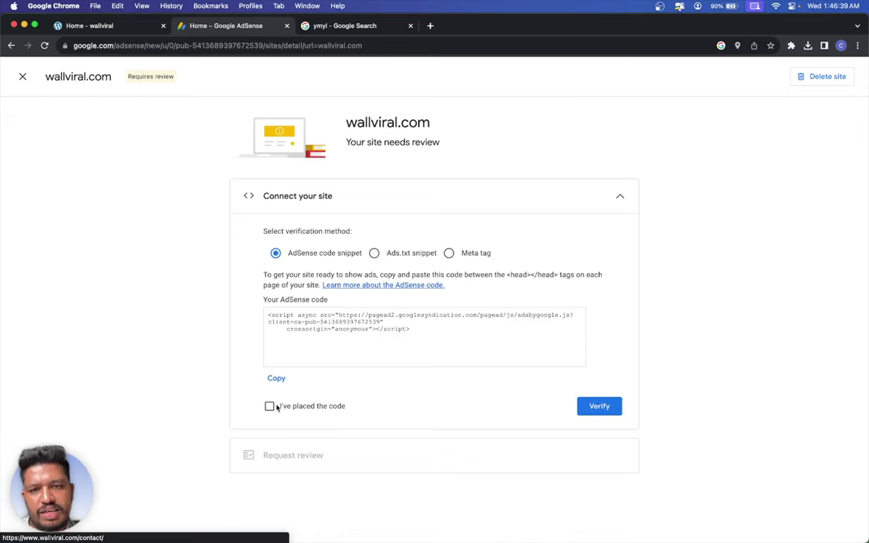
left_click(275, 378)
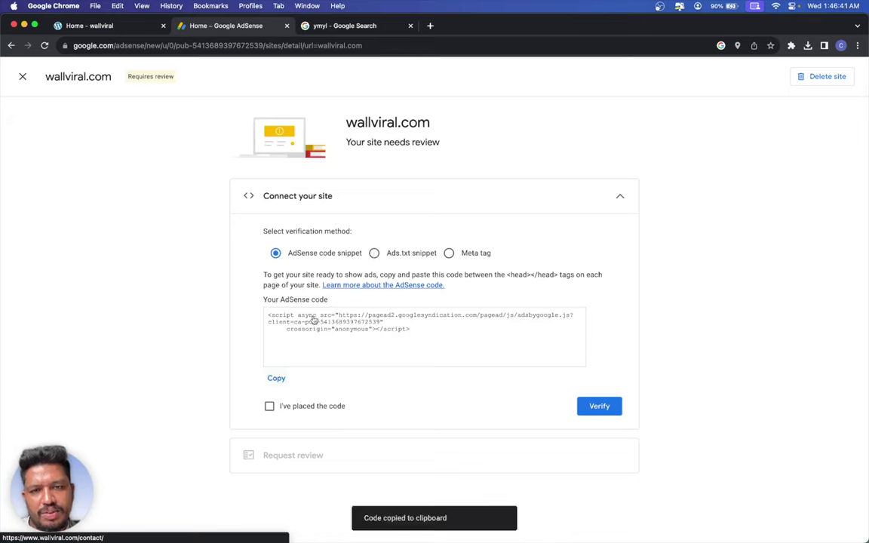
left_click(100, 24)
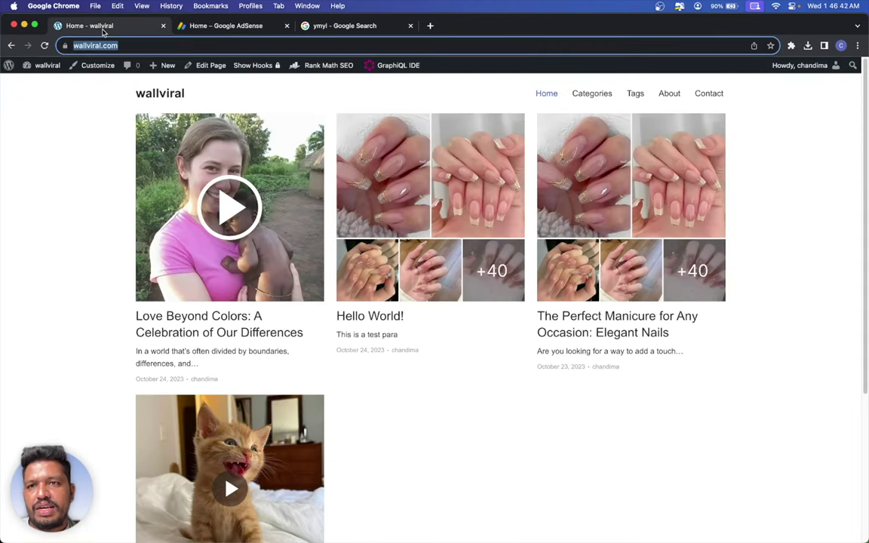
- Go to Plugins > Add New in WordPress and search the plugin directory for 'head'
mouse_move(37, 65)
left_click(34, 84)
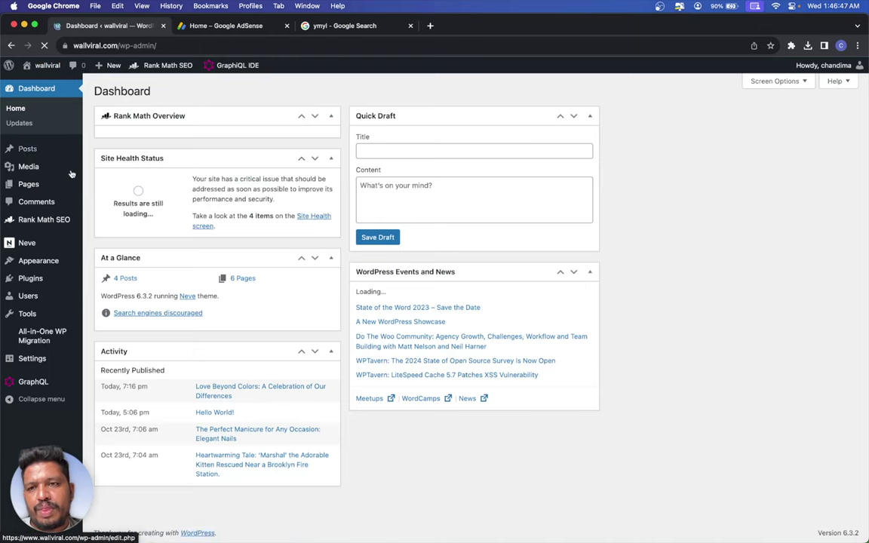
mouse_move(72, 287)
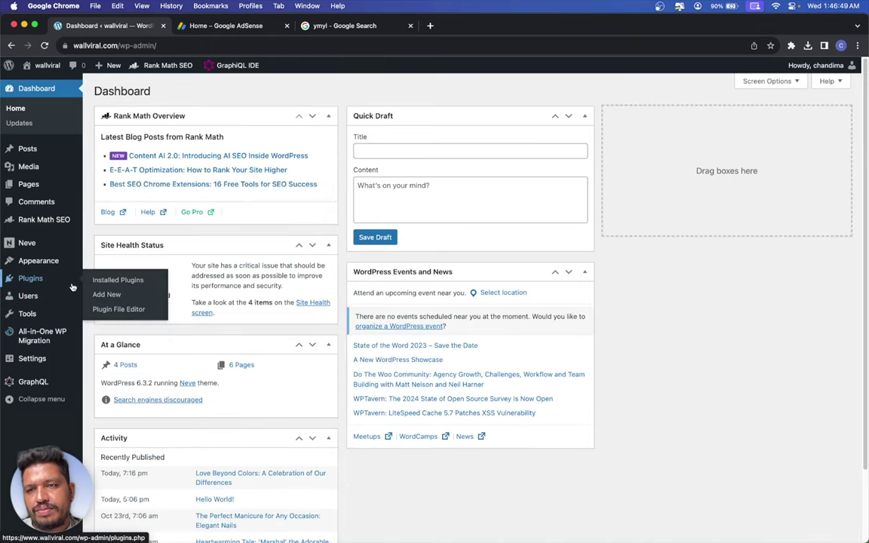
left_click(113, 283)
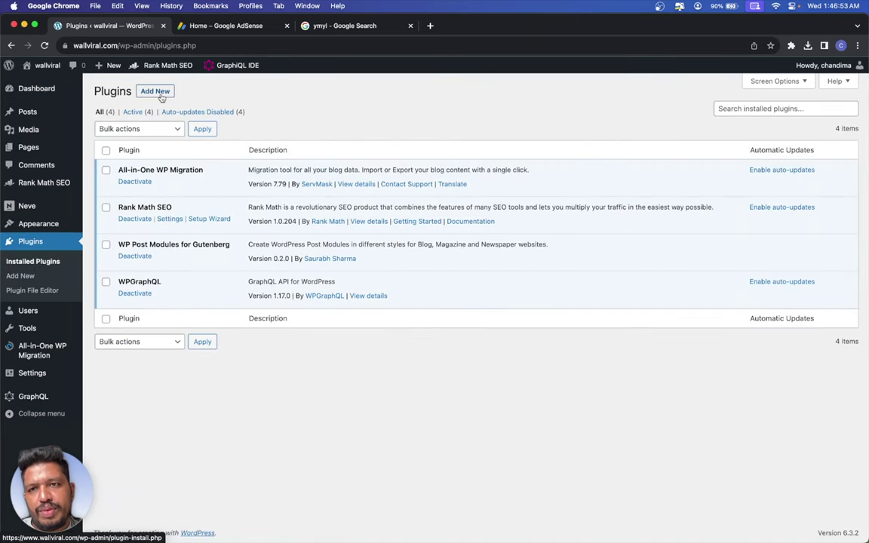
left_click(156, 94)
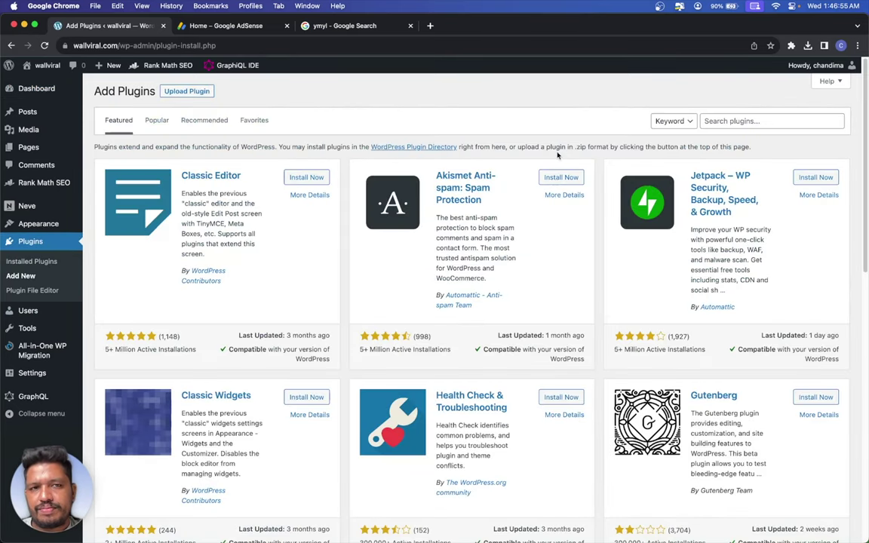
left_click(720, 117)
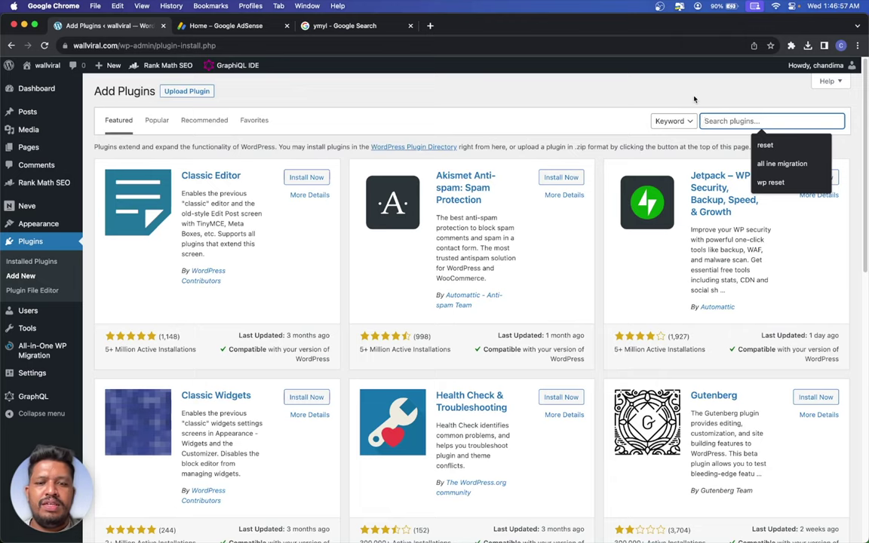
type("header footer")
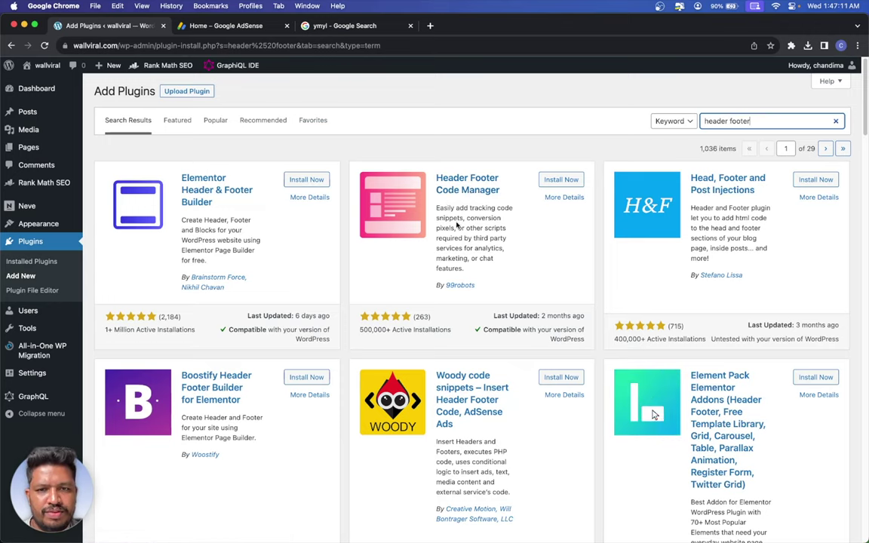
- Install and activate the WPCode plugin from the search results
scroll(456, 224, "down", 5)
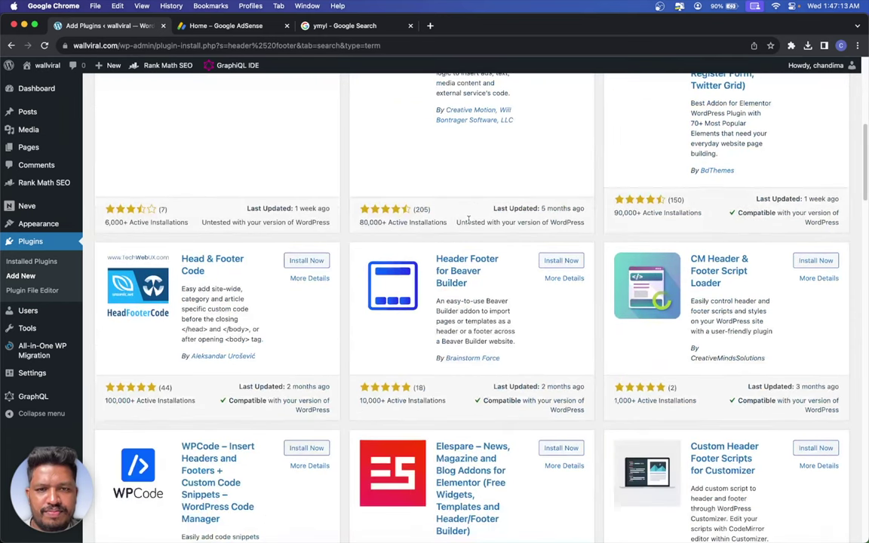
scroll(469, 218, "down", 2)
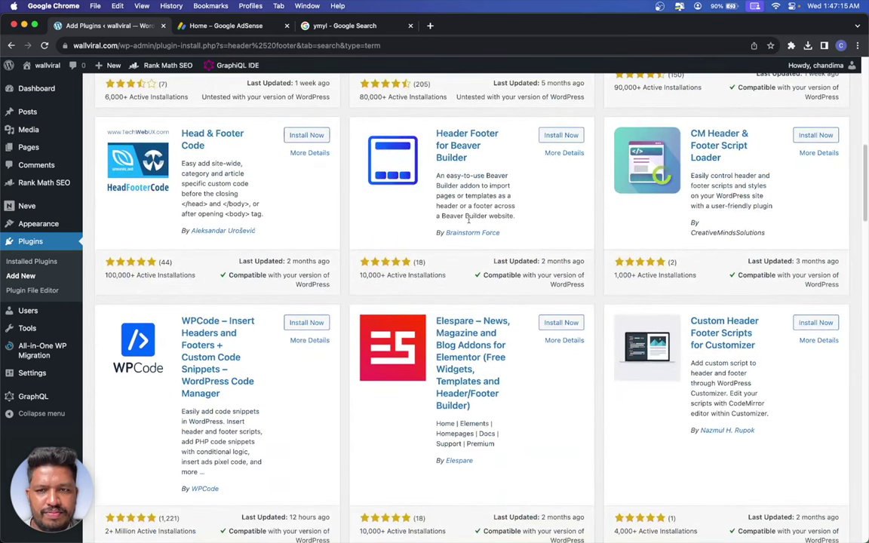
scroll(469, 220, "down", 1)
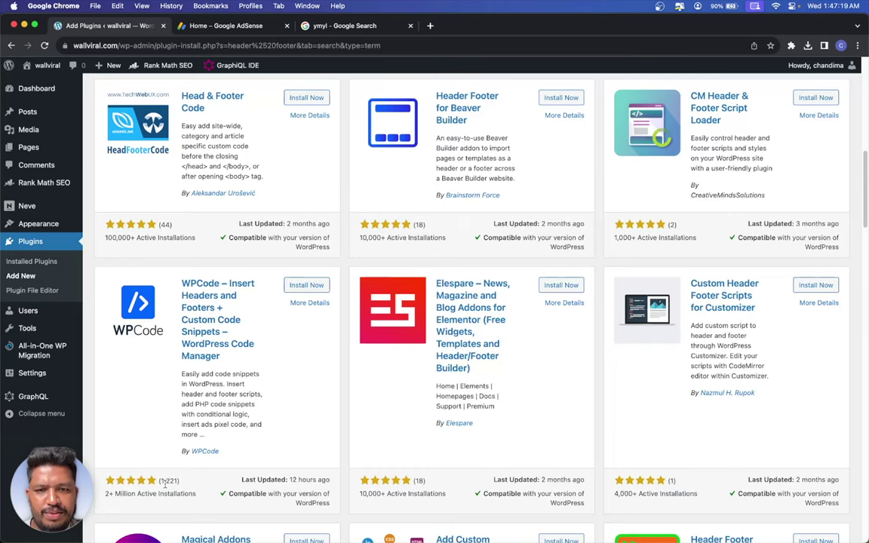
scroll(266, 353, "down", 3)
scroll(266, 296, "down", 4)
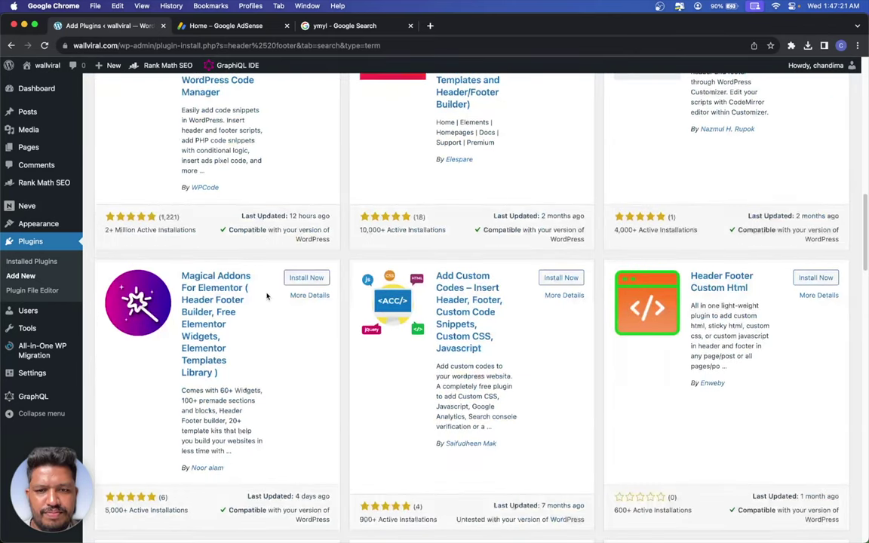
scroll(267, 296, "up", 4)
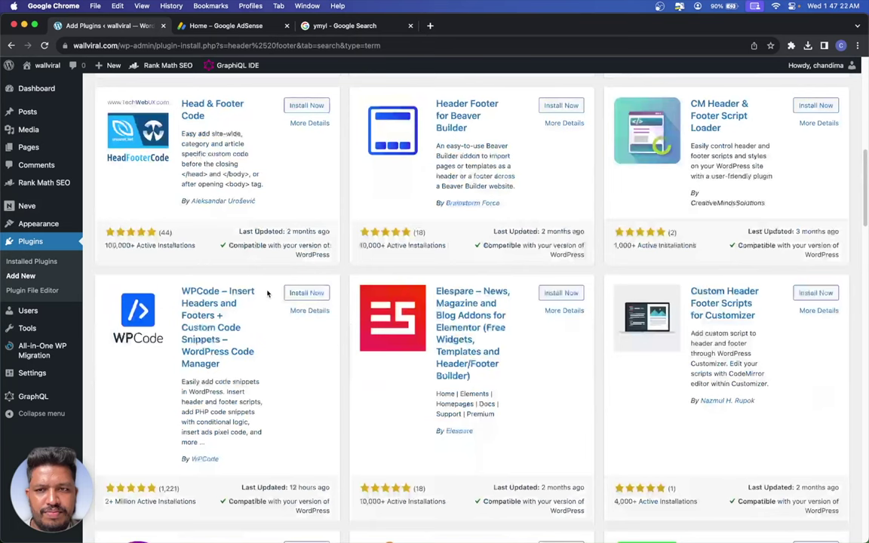
left_click(308, 295)
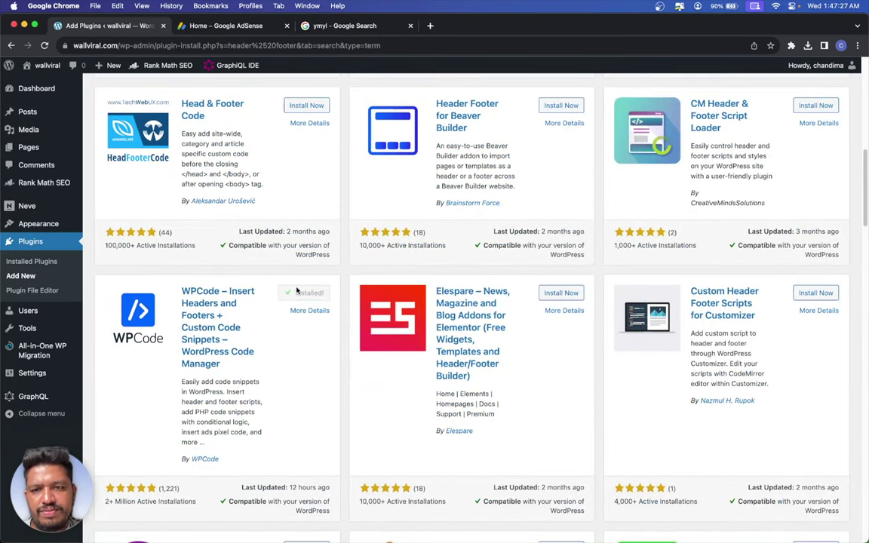
left_click(304, 294)
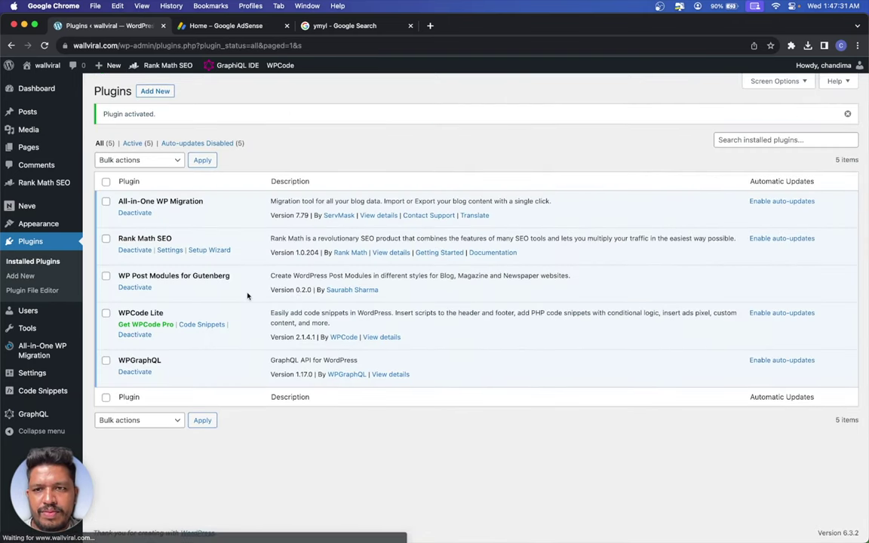
- Open WPCode's Header & Footer page, copy the AdSense code again, and return to WordPress
mouse_move(43, 387)
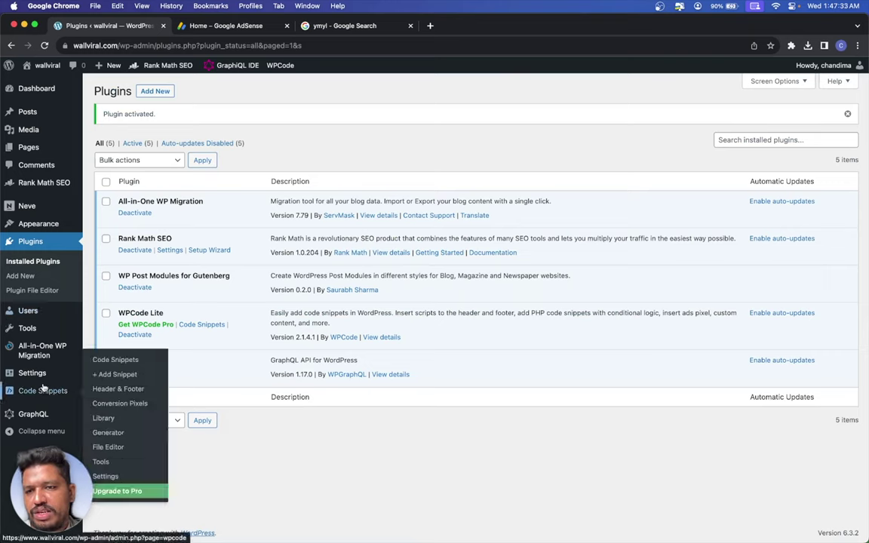
left_click(132, 383)
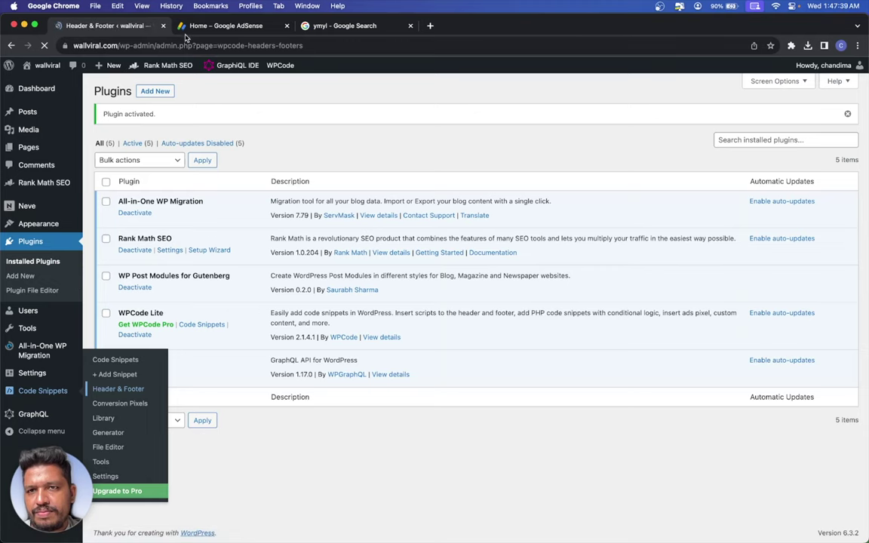
left_click(177, 27)
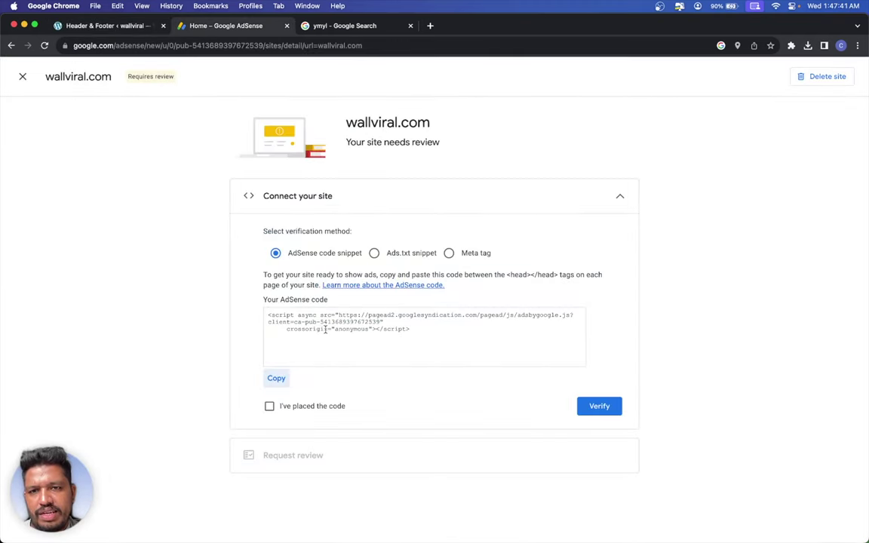
left_click(276, 379)
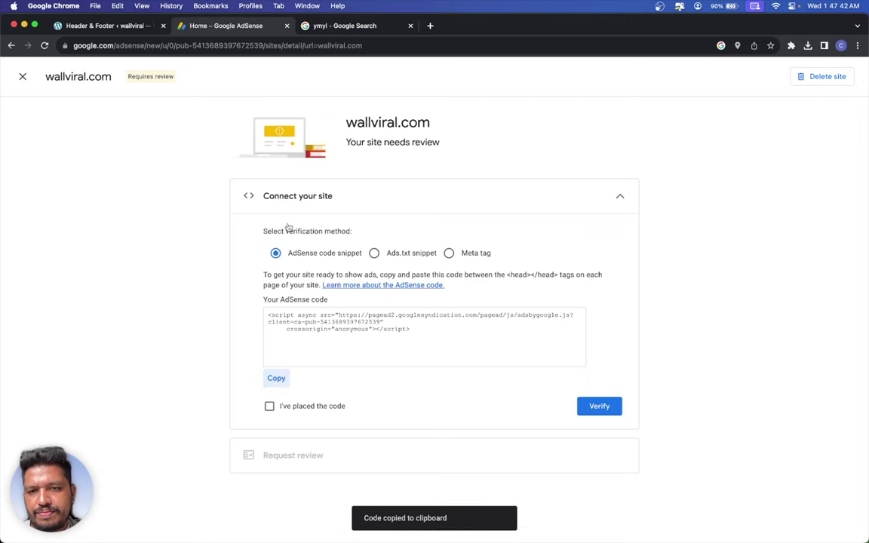
left_click(129, 26)
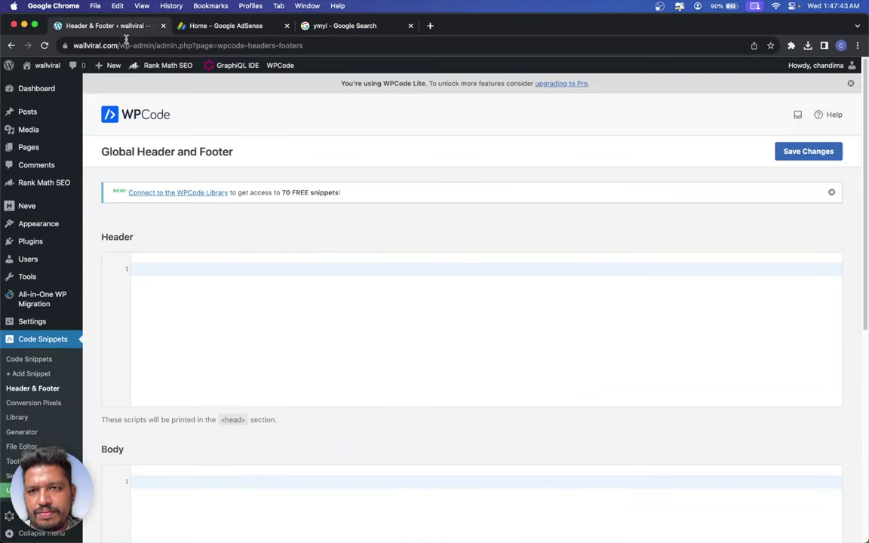
- Paste the AdSense script into WPCode's Header box and save the changes
right_click(168, 272)
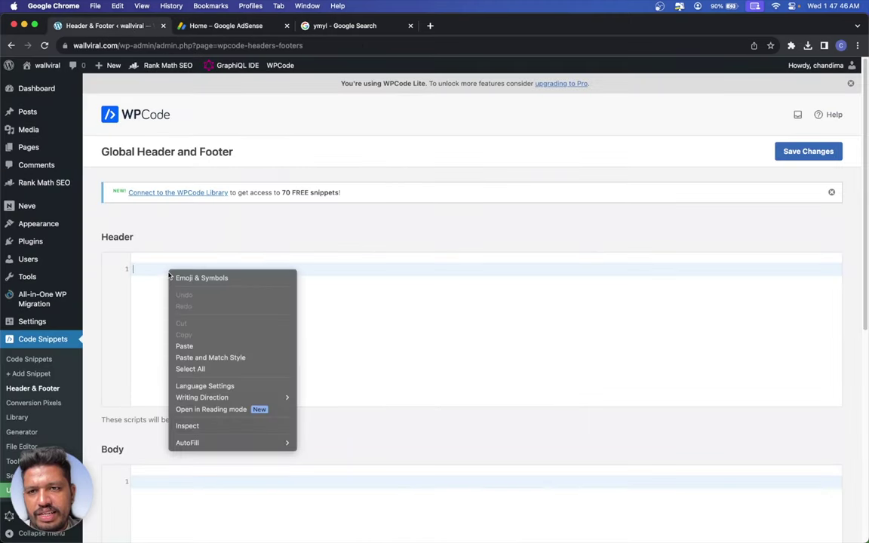
left_click(193, 347)
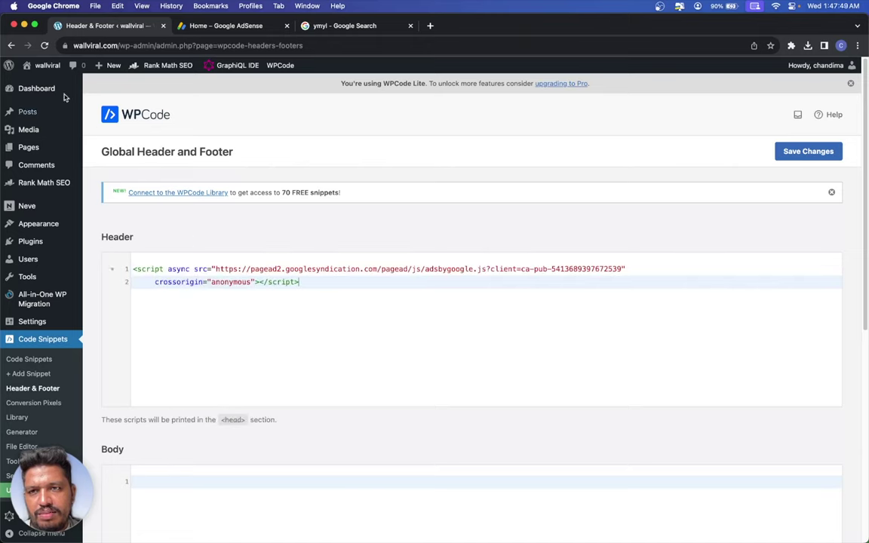
left_click(799, 154)
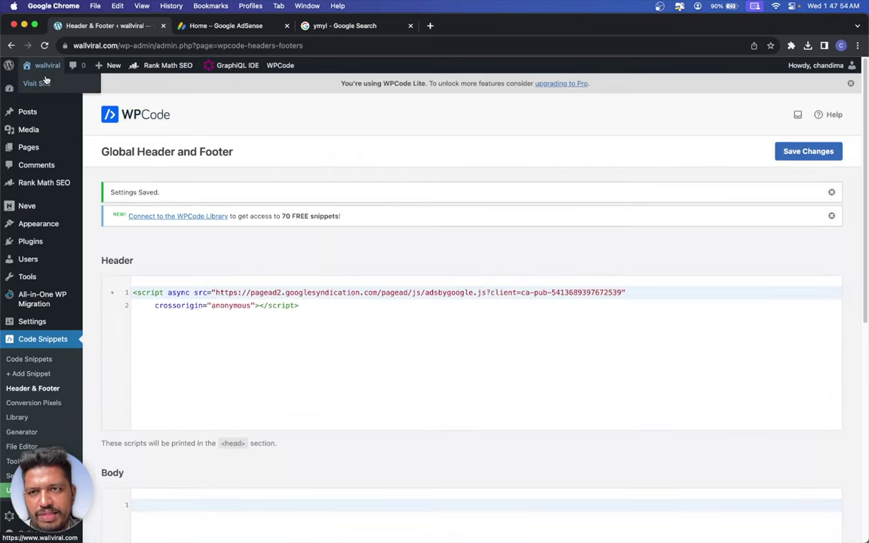
- Open the wallviral live site in a new browser tab and switch to it
right_click(45, 79)
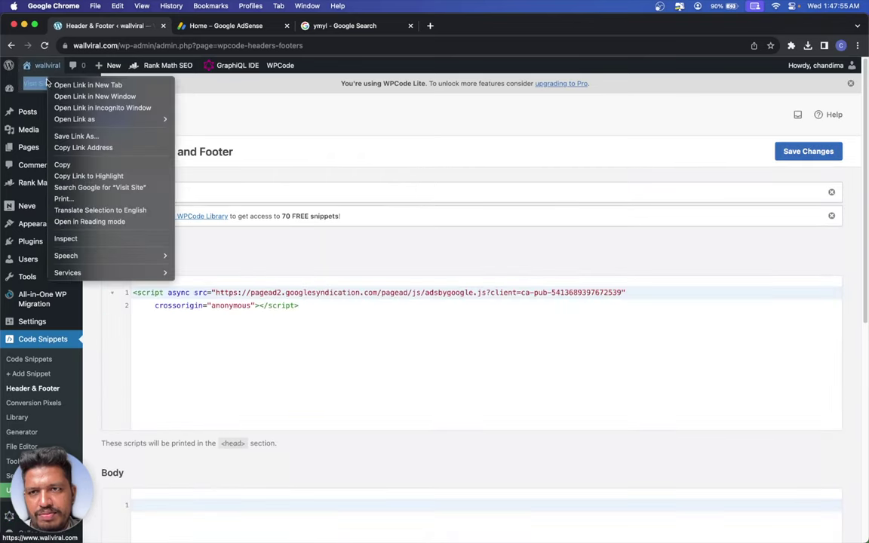
left_click(48, 79)
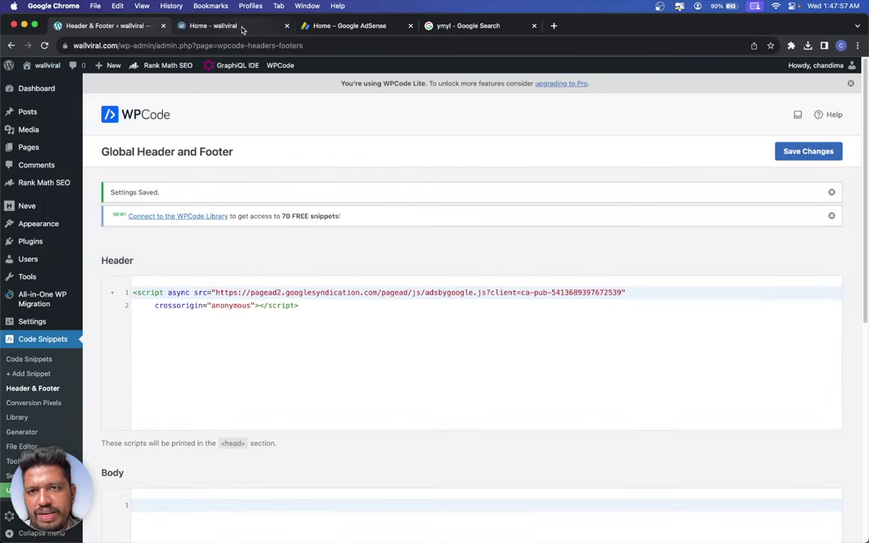
left_click(242, 26)
- View wallviral.com's page source and search it for the AdSense script
right_click(54, 164)
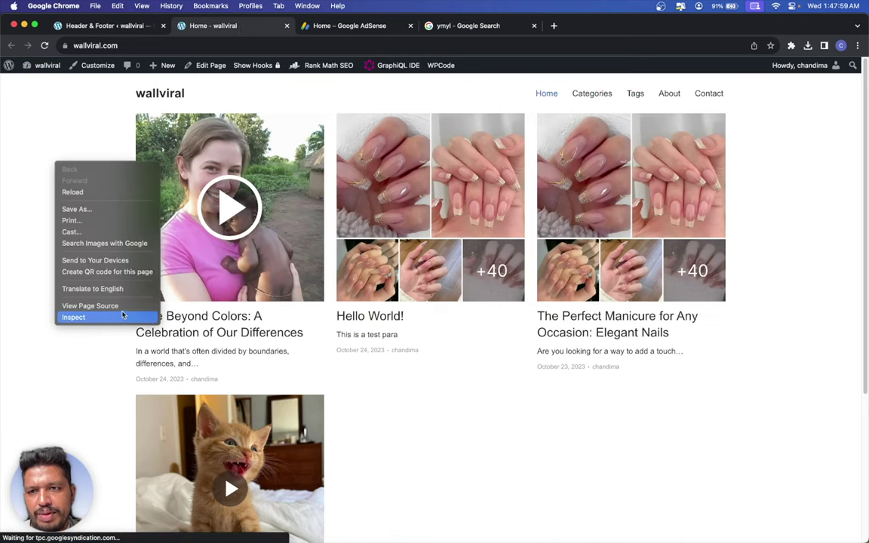
left_click(113, 305)
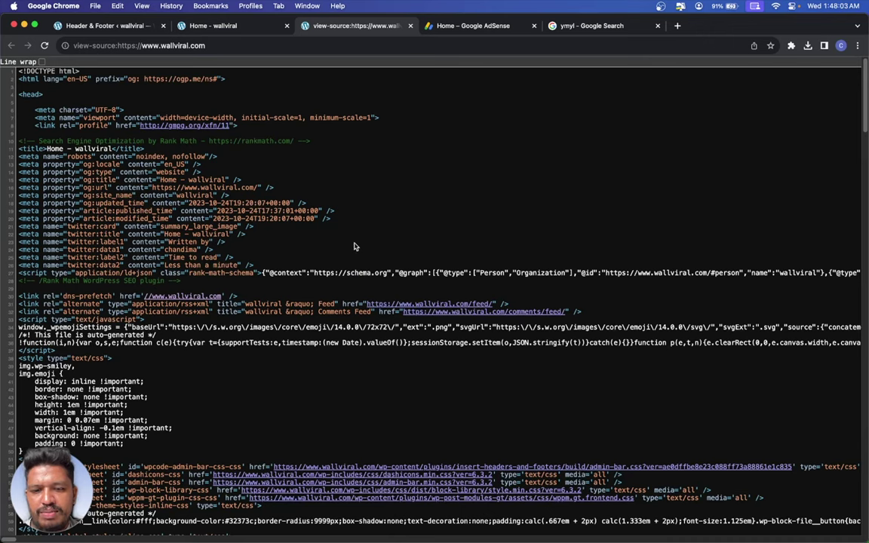
key("super+f")
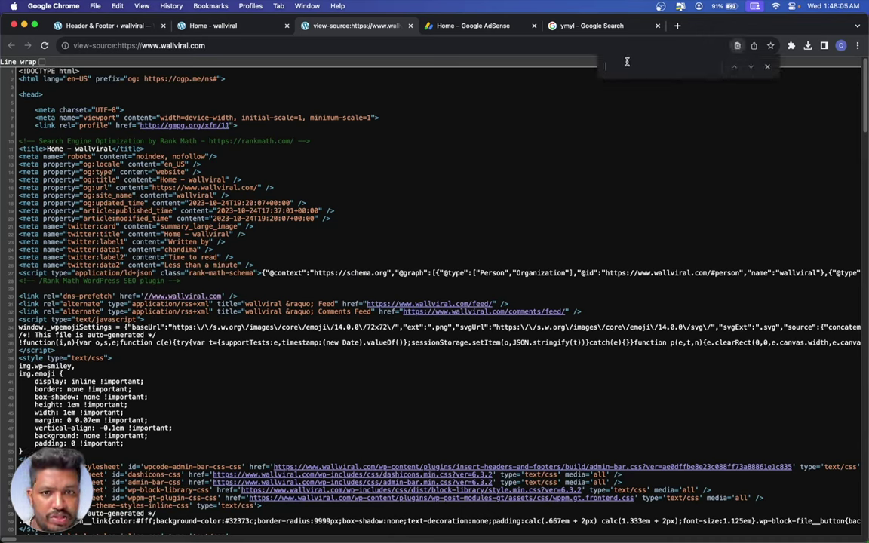
key("super+v")
key("BackSpace")
key("BackSpace")
key("BackSpace")
key("BackSpace")
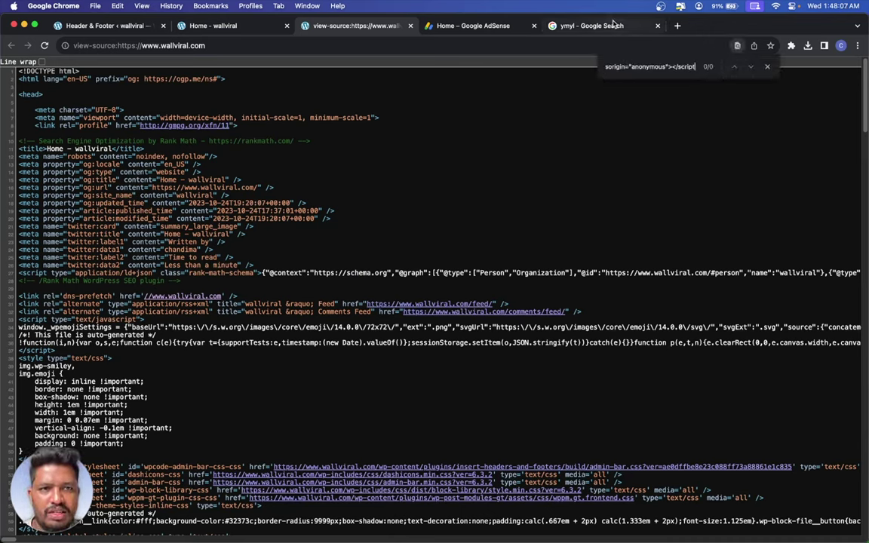
key("BackSpace")
key("BackSpace")
key("BackSpace")
key("BackSpace")
key("BackSpace")
key("BackSpace")
key("BackSpace")
key("BackSpace")
key("BackSpace")
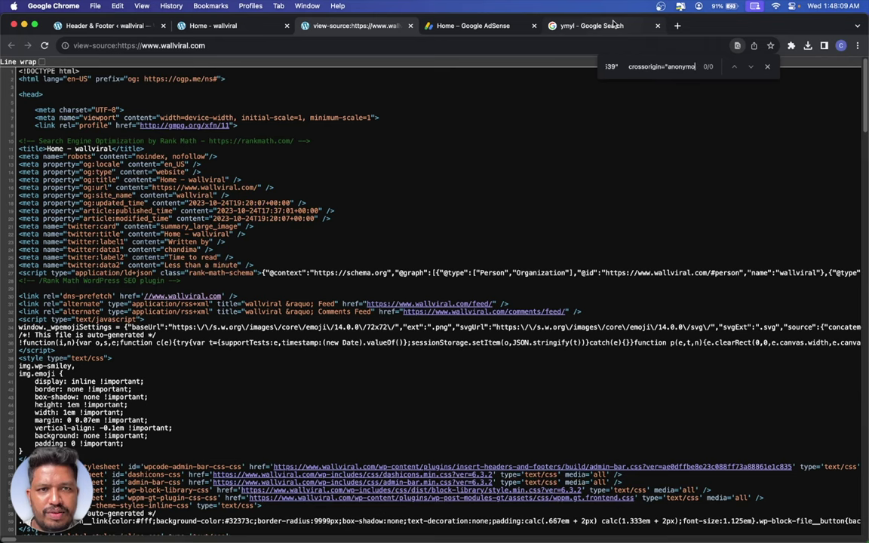
scroll(522, 200, "down", 10)
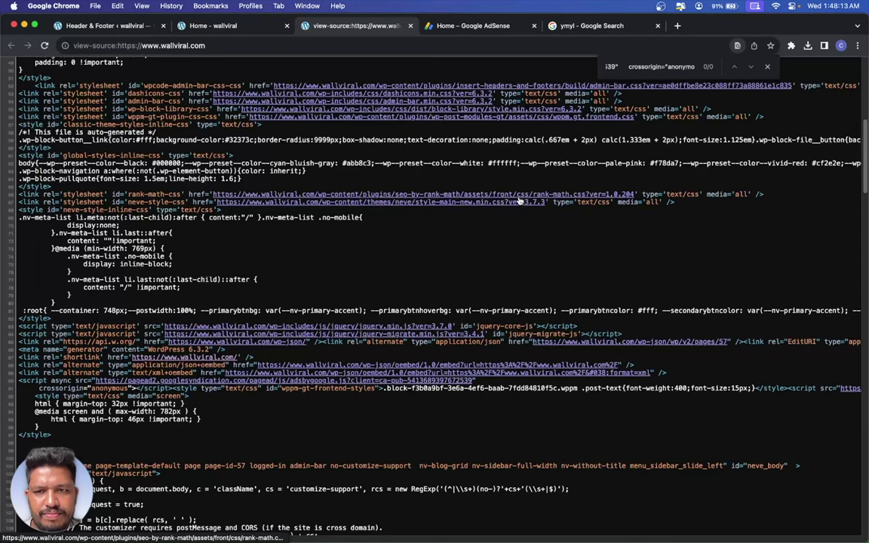
scroll(47, 317, "down", 2)
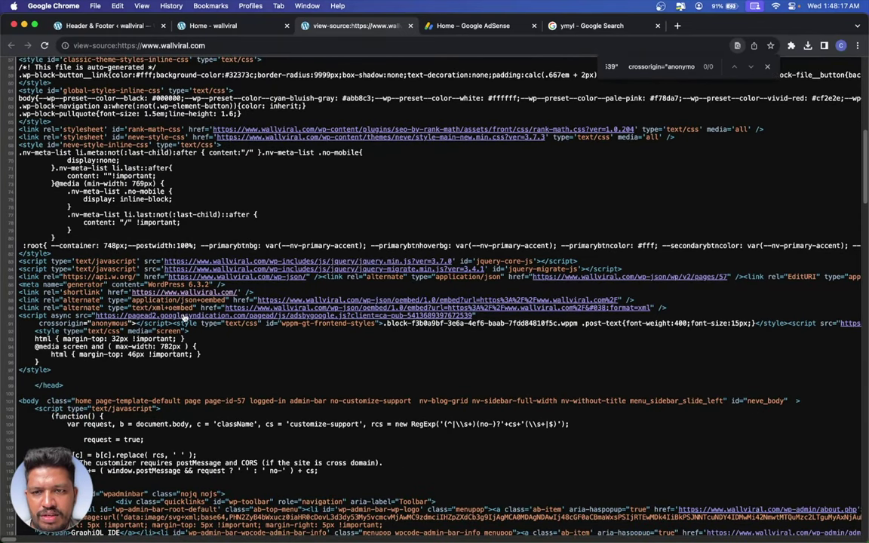
- Copy the googlesyndication domain from AdSense's ad code and find it in the page source
left_click(467, 25)
double_click(408, 317)
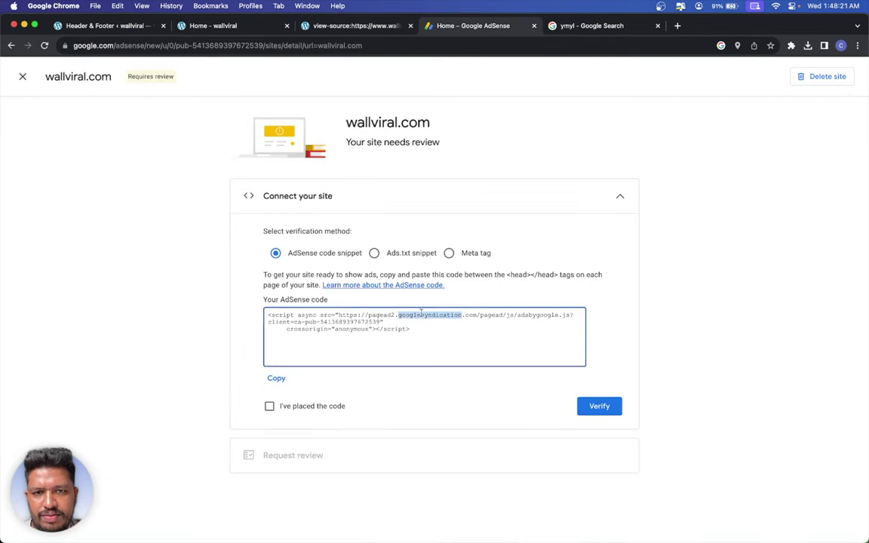
left_click(327, 27)
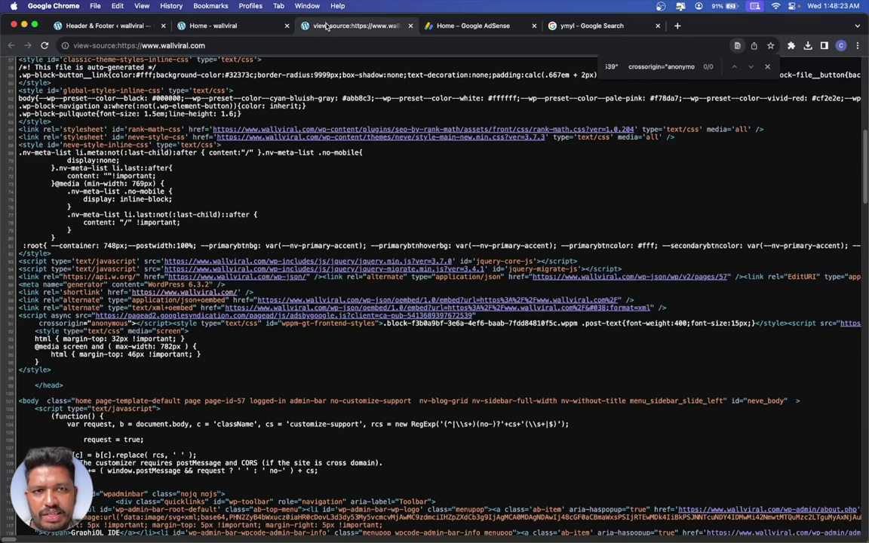
key("super+f")
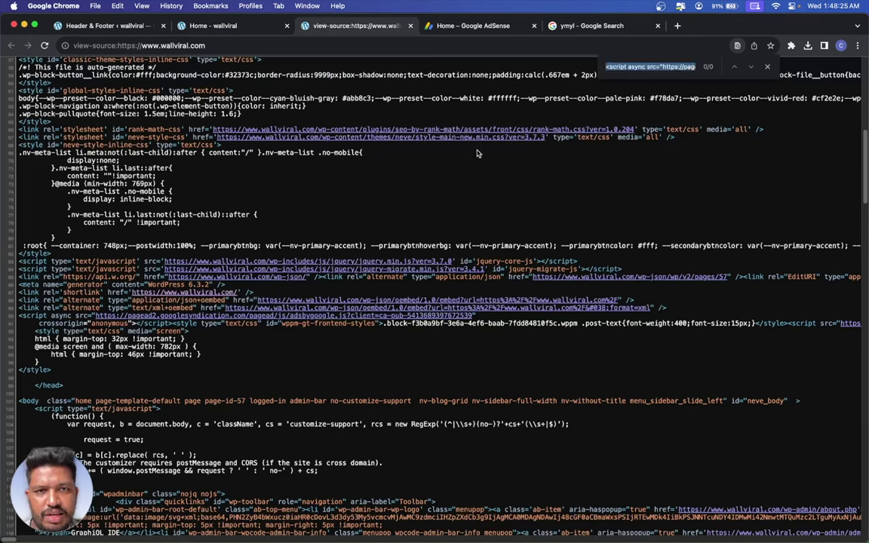
key("super+v")
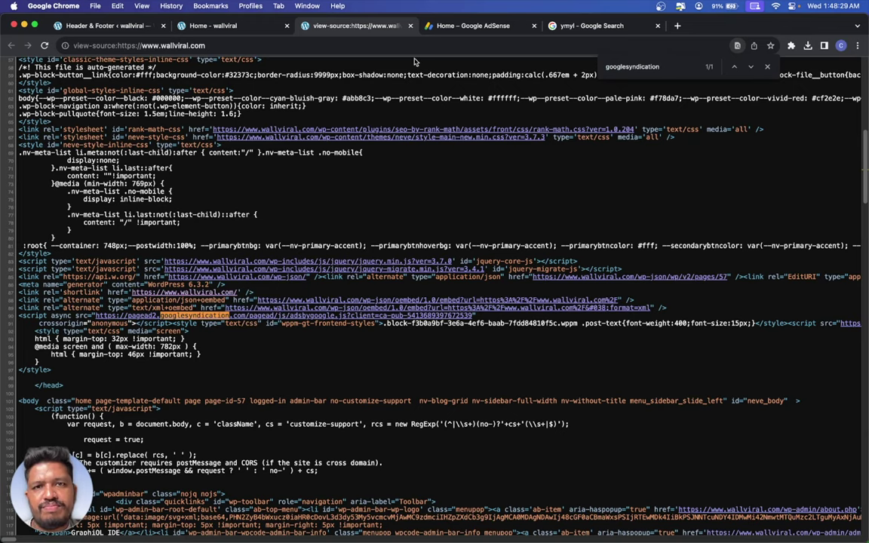
left_click(449, 27)
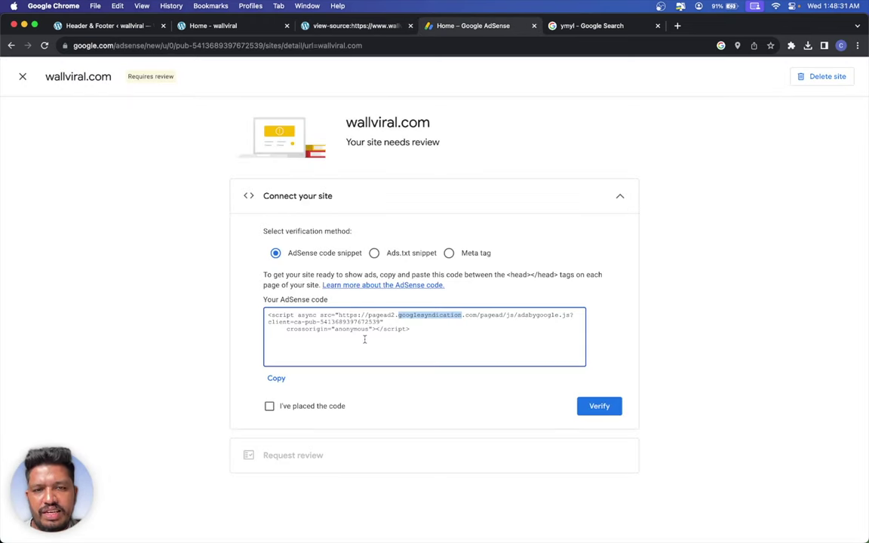
- Choose the Ads.txt snippet verification method and copy its ads.txt line
left_click(373, 253)
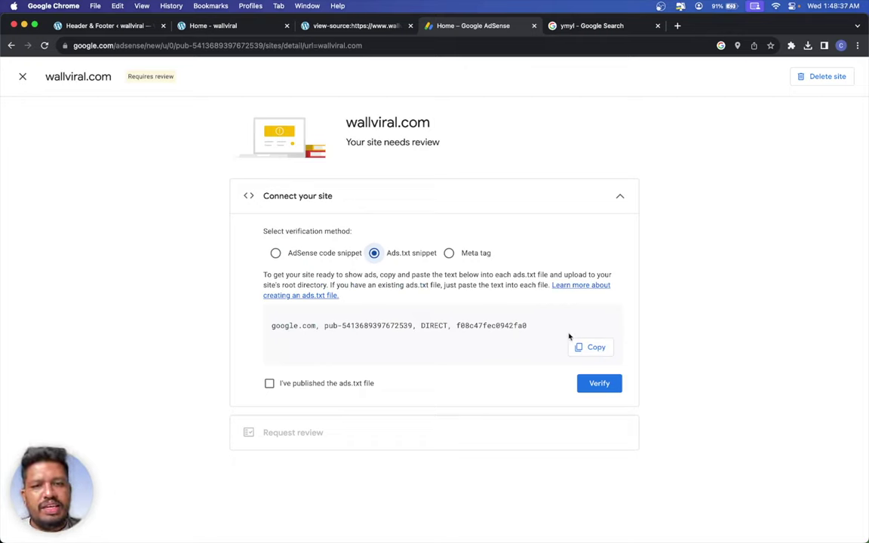
left_click(578, 348)
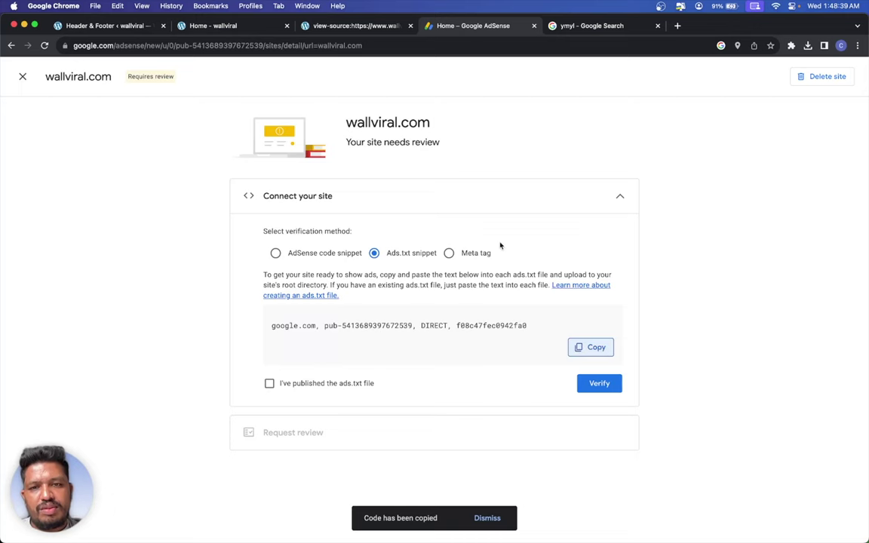
left_click(105, 26)
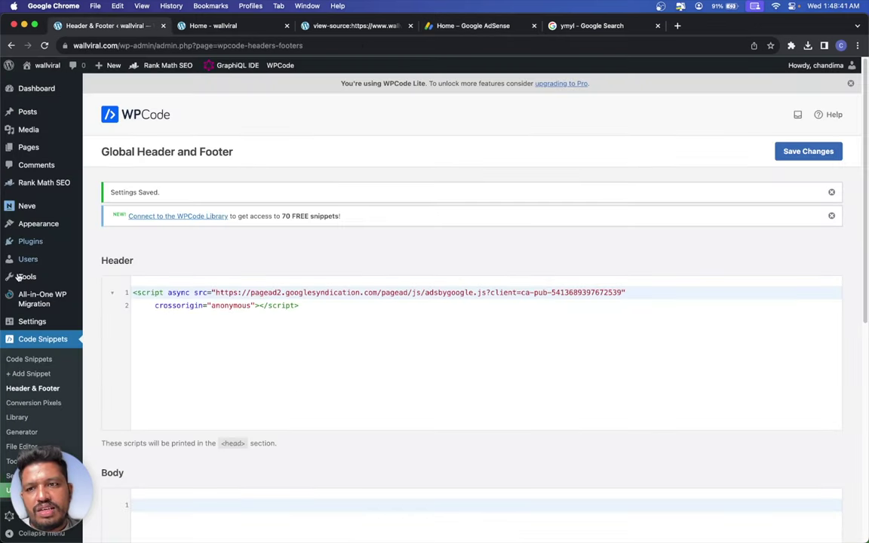
- Search plugins for 'ads.txt', then install and activate Ads.txt Manager
mouse_move(53, 241)
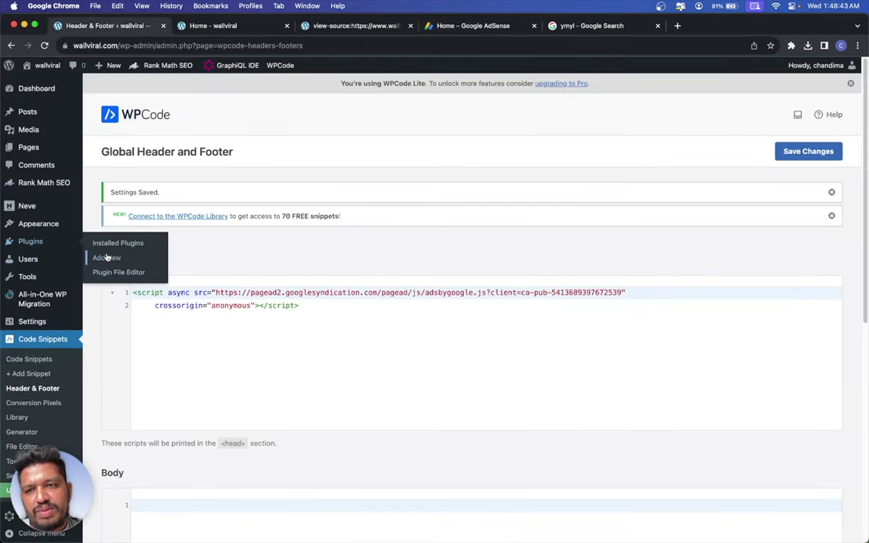
left_click(107, 257)
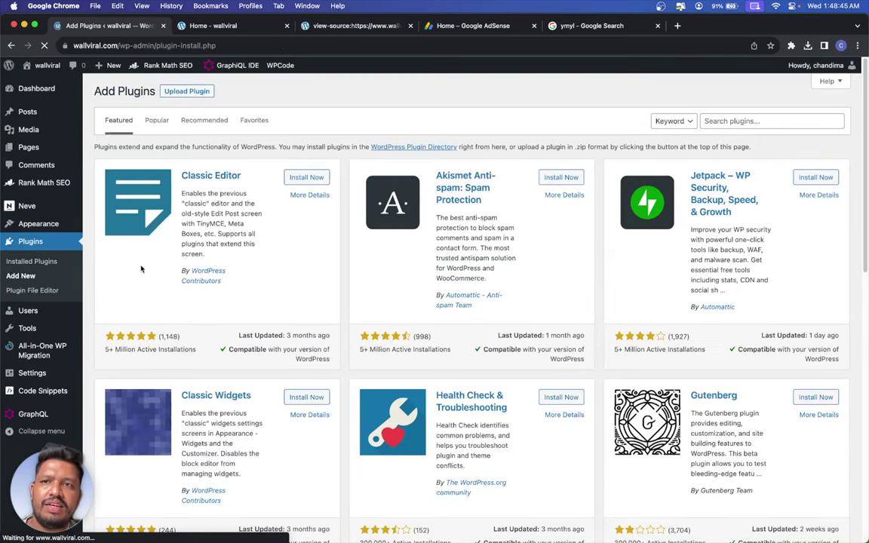
left_click(735, 121)
type("ads")
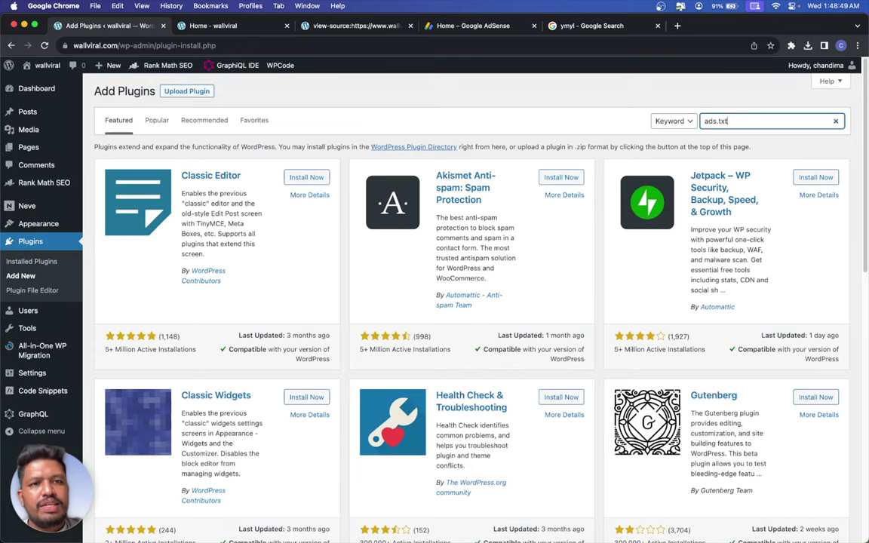
type(".txt")
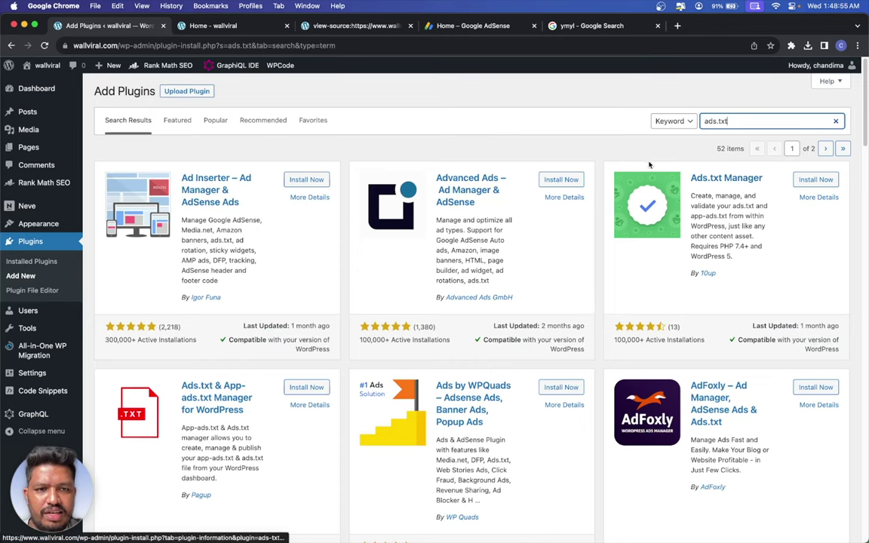
scroll(460, 171, "down", 3)
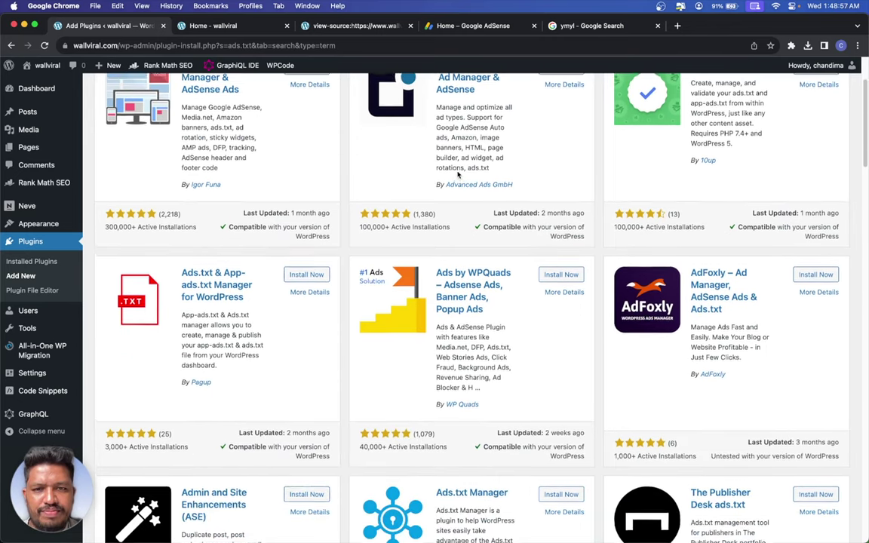
scroll(459, 170, "up", 3)
left_click(815, 179)
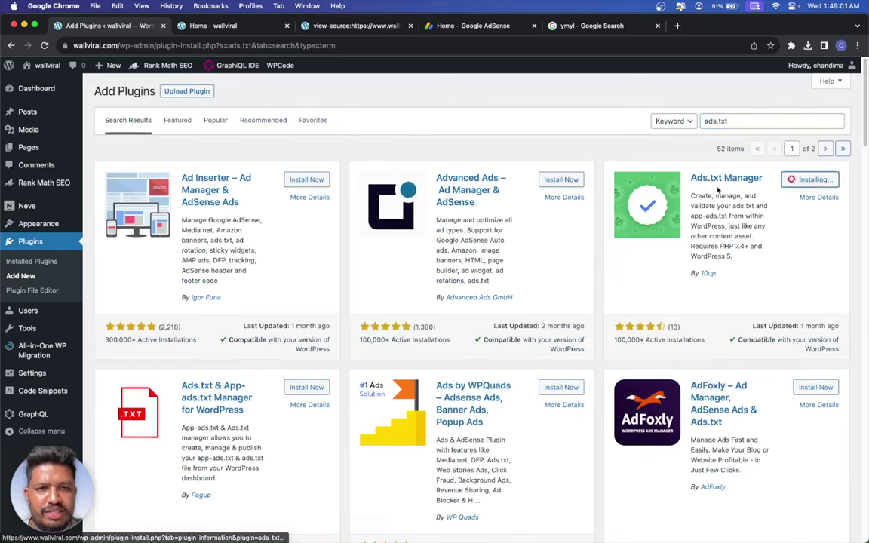
left_click(818, 184)
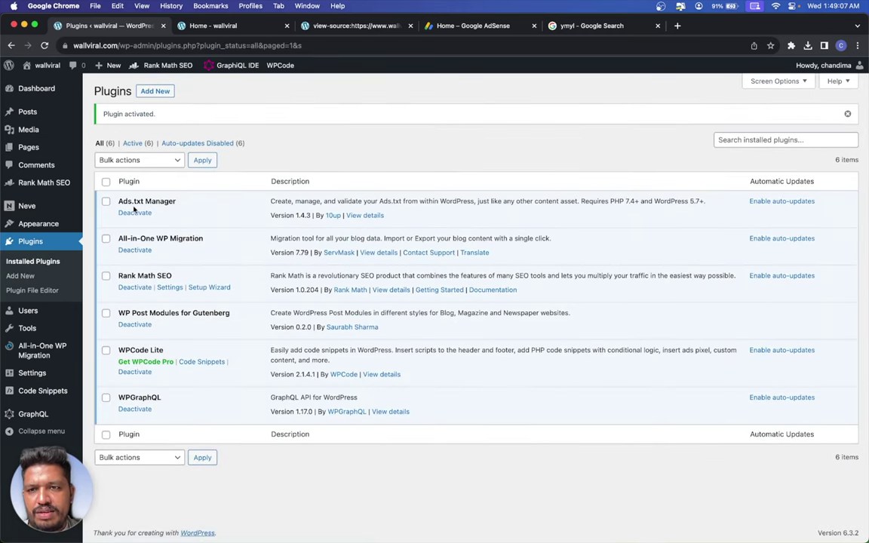
- Paste the AdSense google.com DIRECT line into Settings > Ads.txt and save it
mouse_move(32, 373)
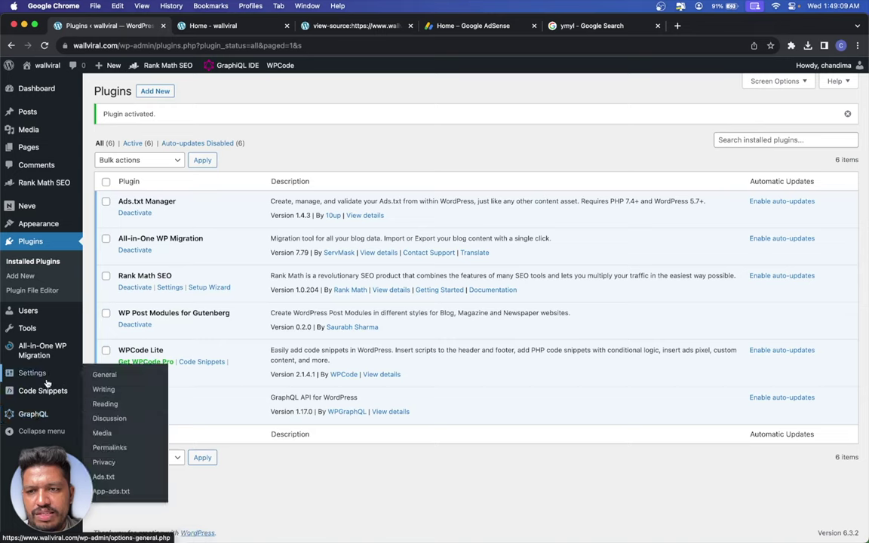
left_click(136, 492)
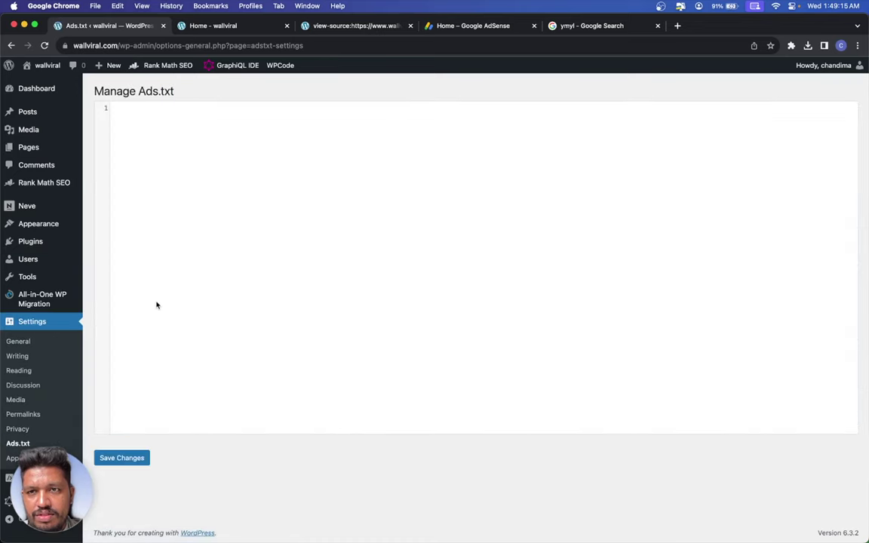
key("super+v")
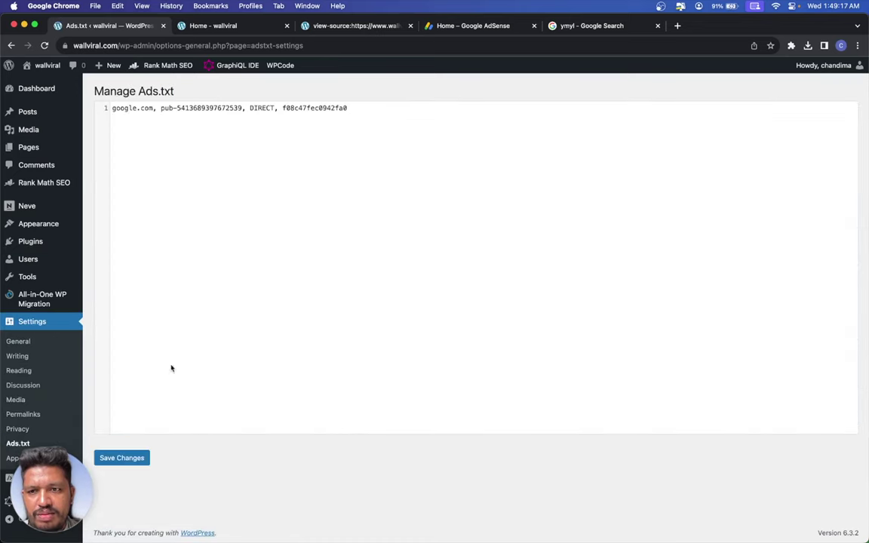
left_click(132, 457)
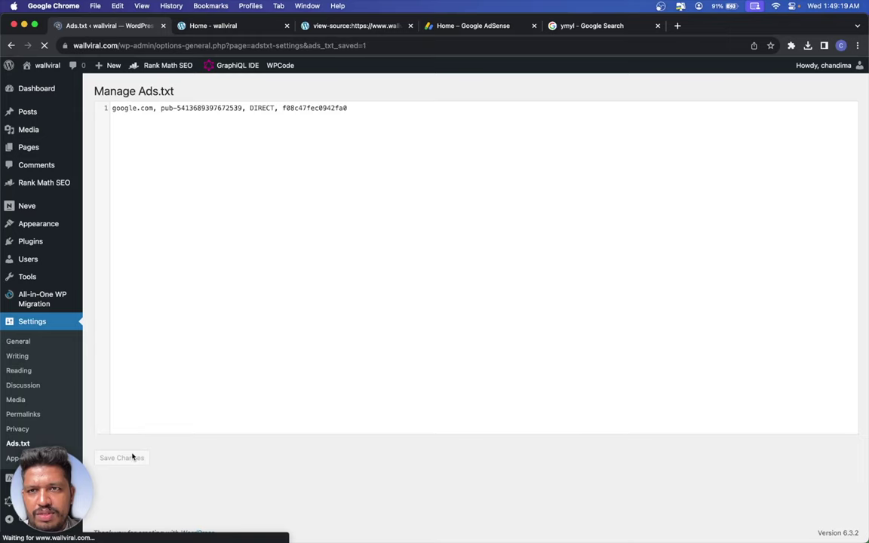
- Check that the line is live at wallviral.com/ads.txt
left_click(203, 26)
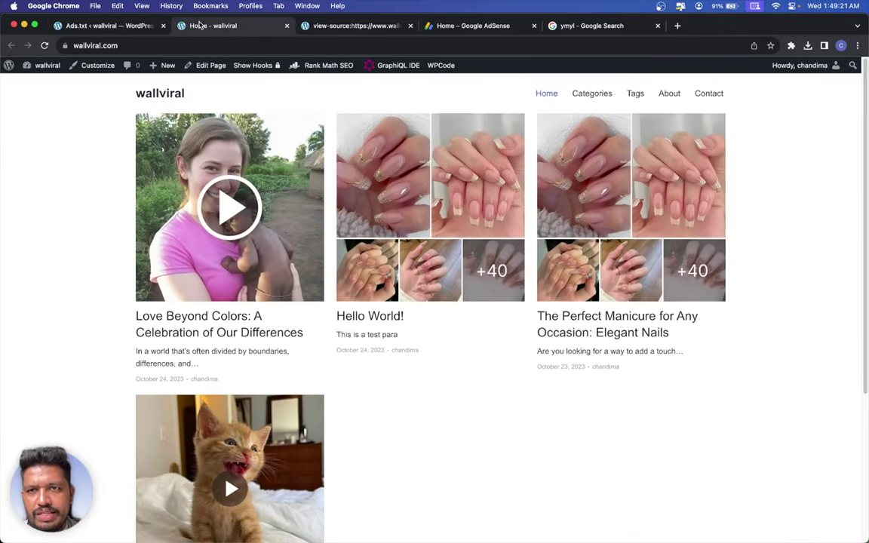
left_click(201, 43)
left_click(201, 43)
type("/a")
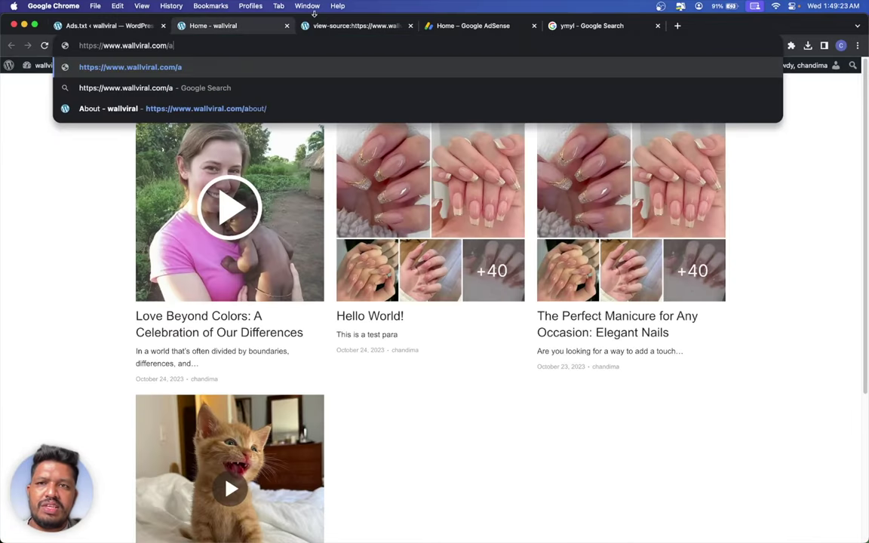
type("ds.txt")
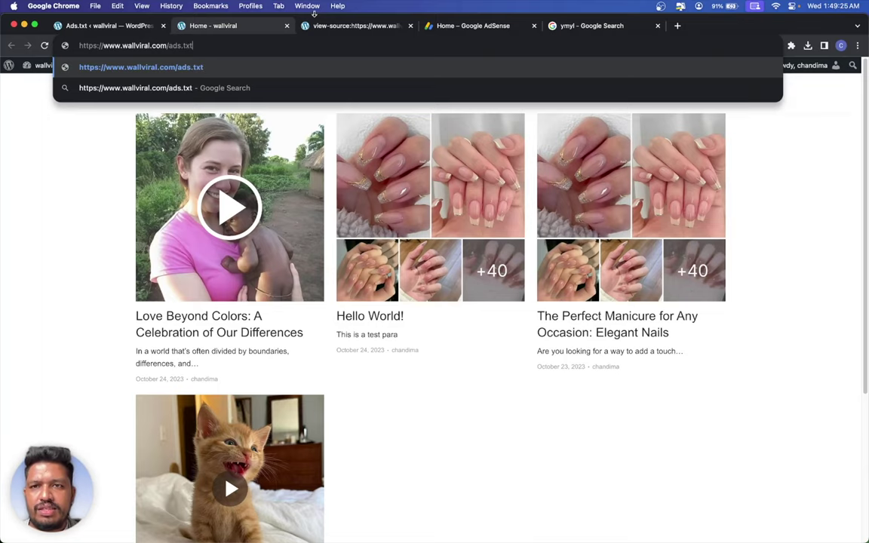
key("Return")
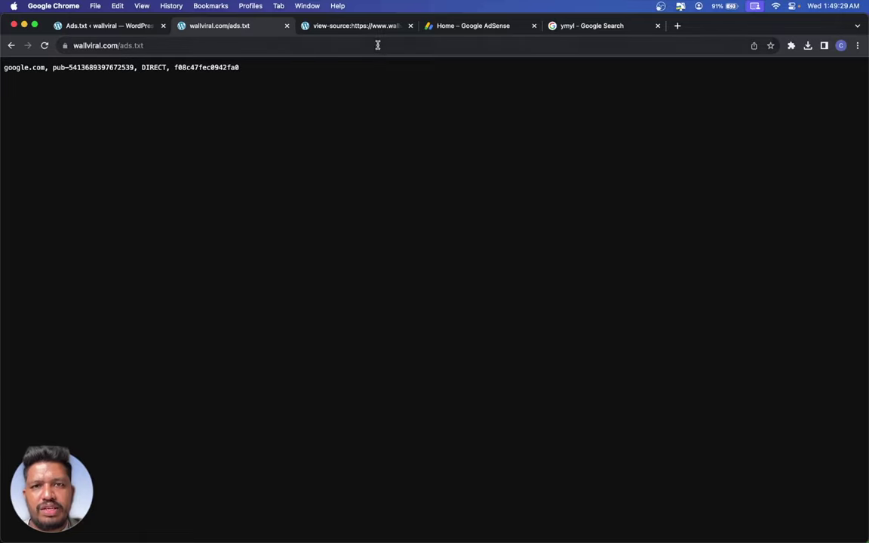
left_click(439, 39)
left_click(473, 26)
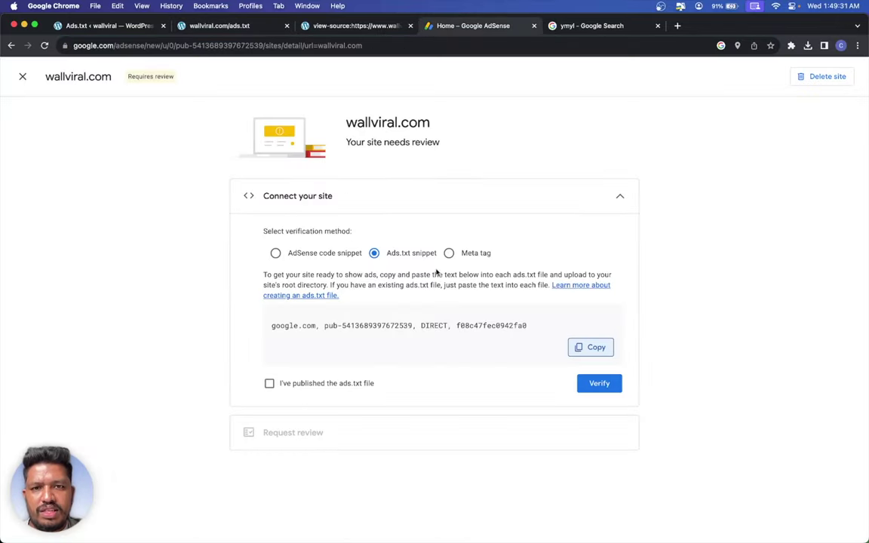
- Keep the AdSense code verification method, confirm the code is placed, and verify wallviral.com
left_click(473, 253)
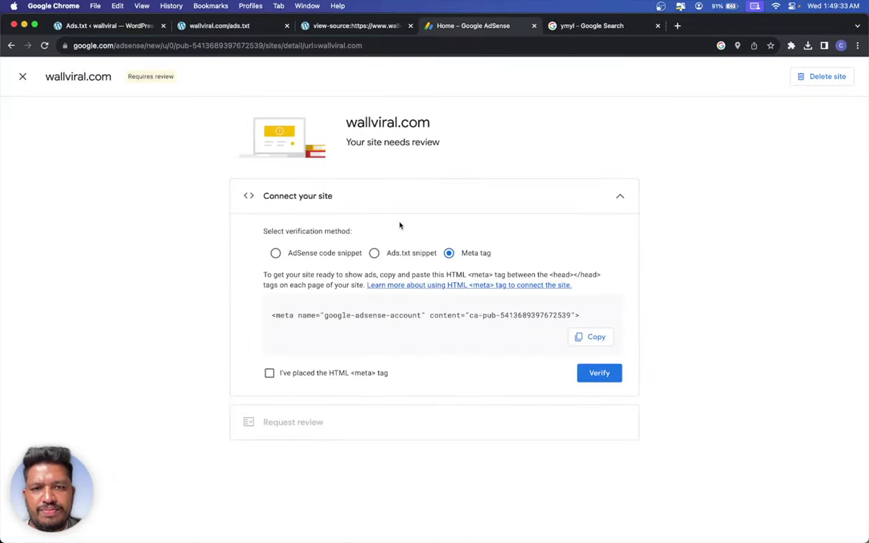
left_click(292, 256)
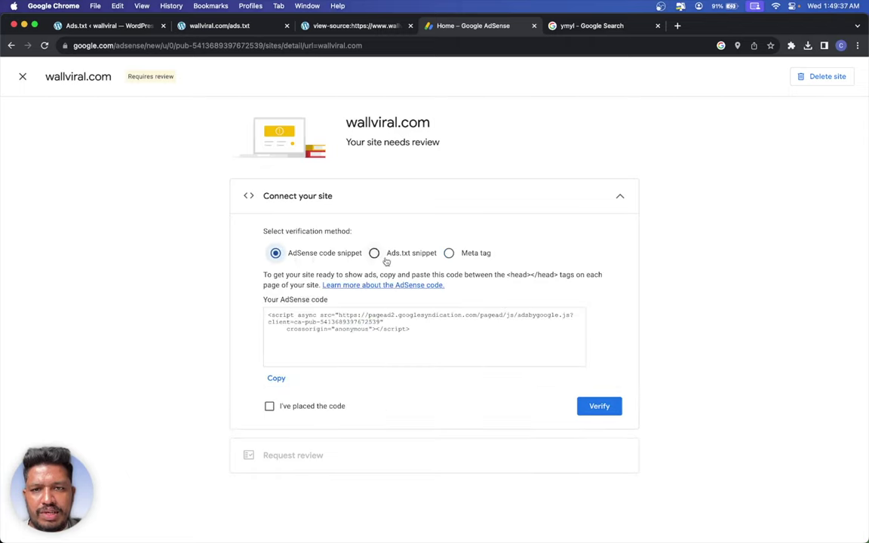
left_click(312, 408)
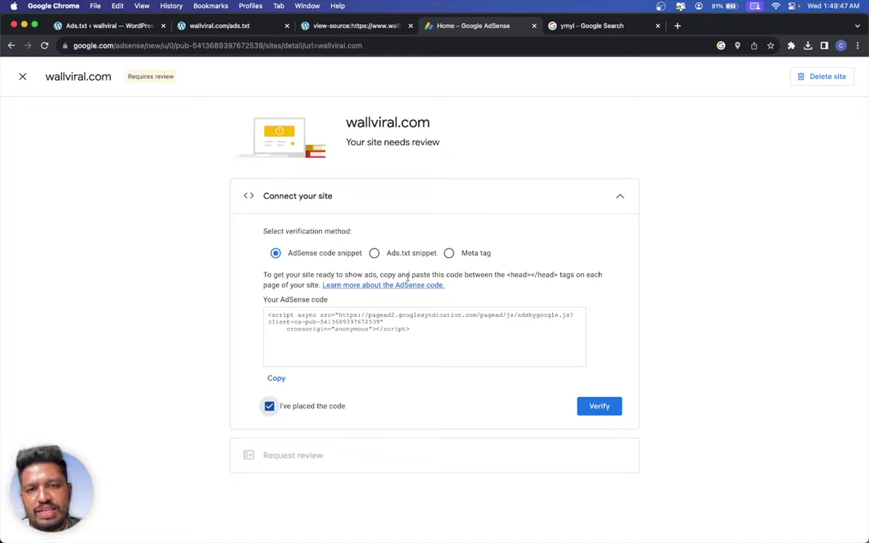
left_click(595, 404)
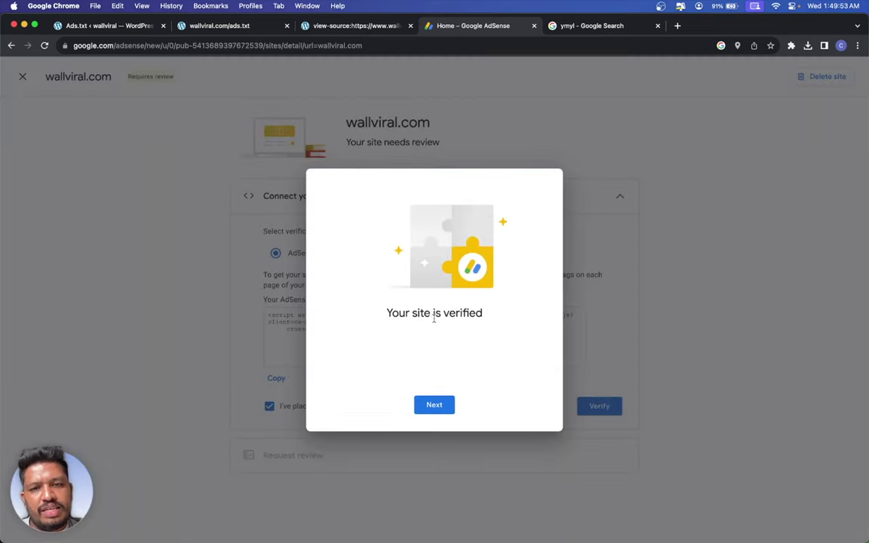
left_click(430, 406)
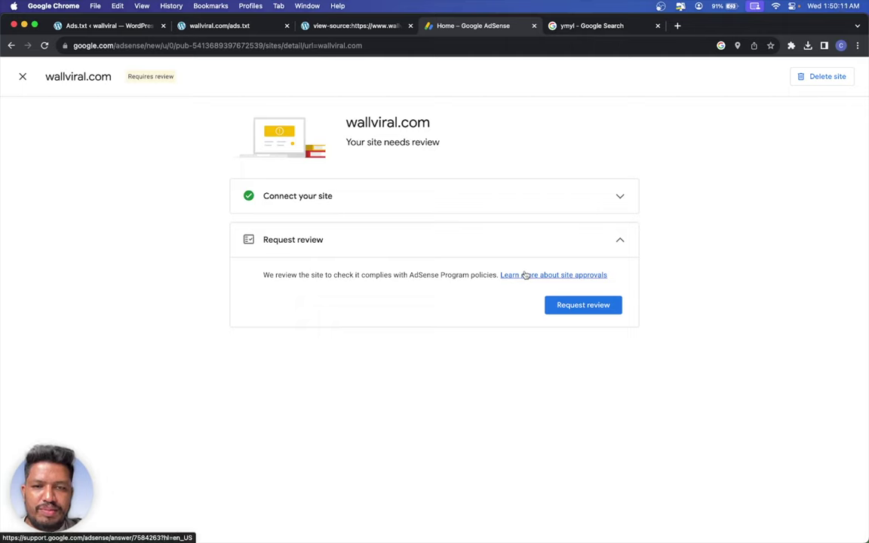
- Read the site-approvals and payments-information help articles in a new tab
right_click(524, 277)
left_click(550, 283)
left_click(571, 25)
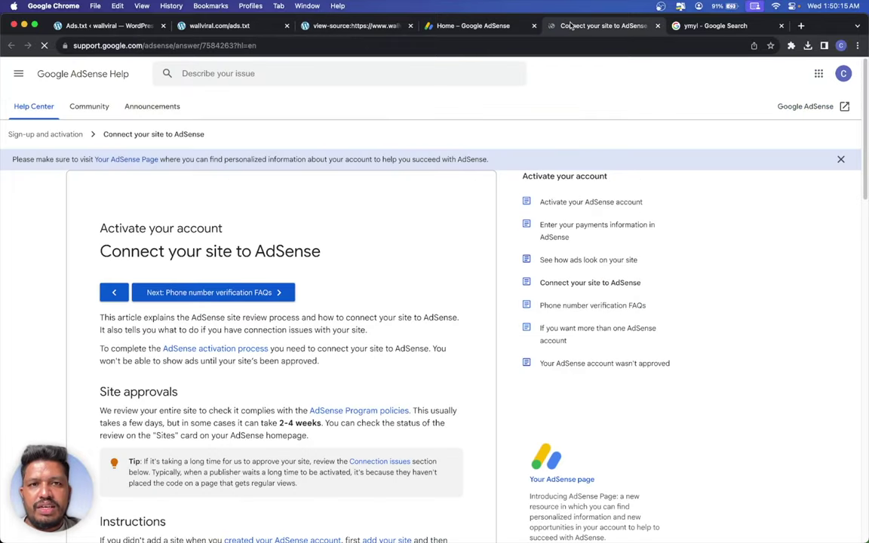
scroll(179, 300, "down", 10)
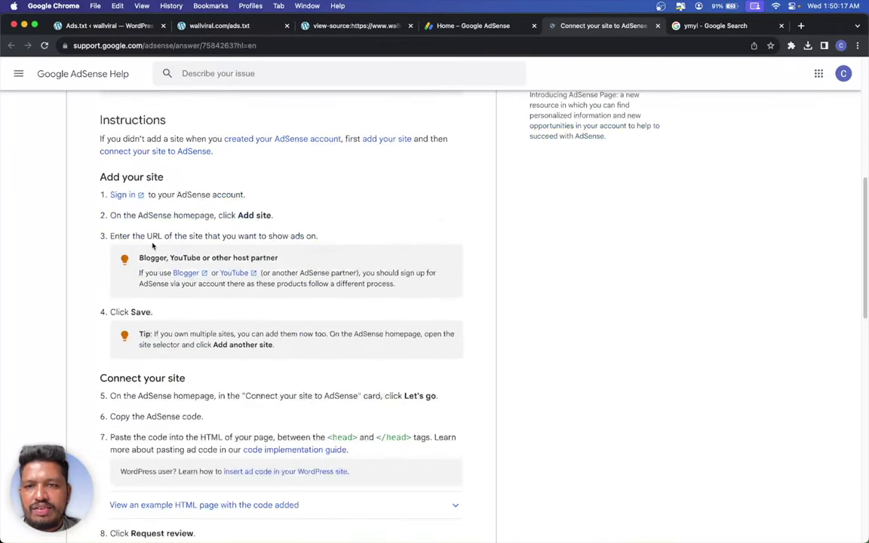
scroll(180, 300, "down", 8)
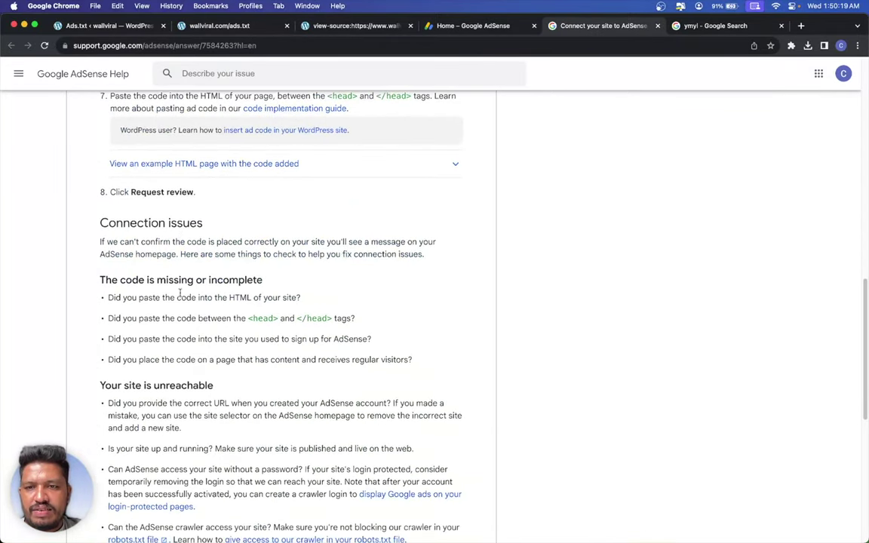
scroll(211, 241, "down", 5)
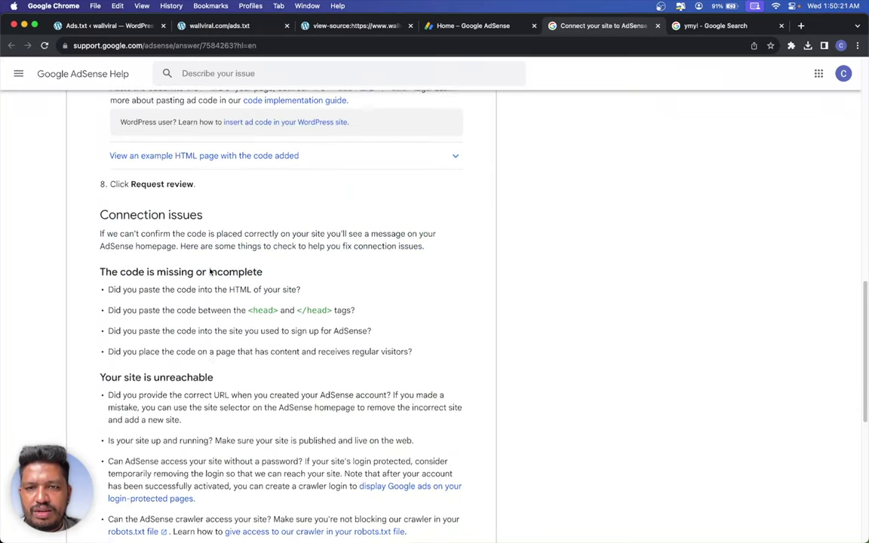
scroll(203, 262, "up", 20)
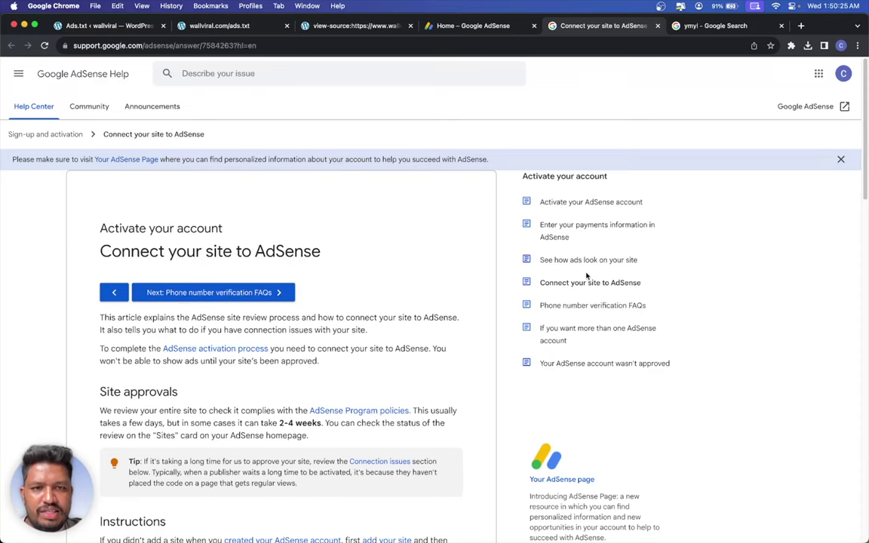
left_click(572, 227)
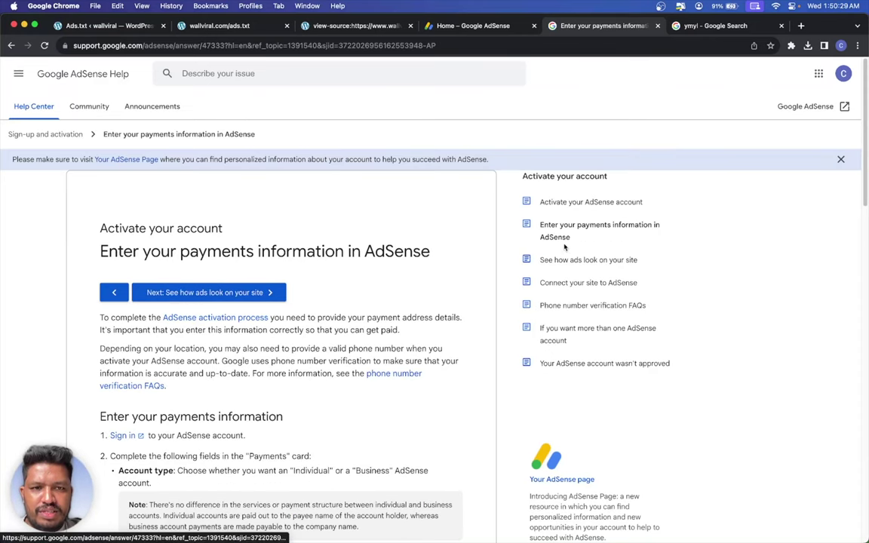
scroll(397, 235, "down", 10)
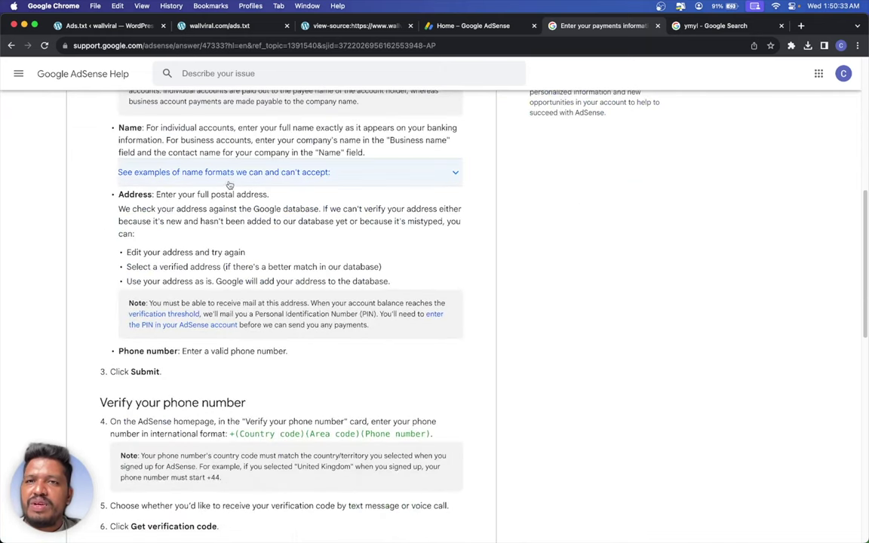
left_click(471, 28)
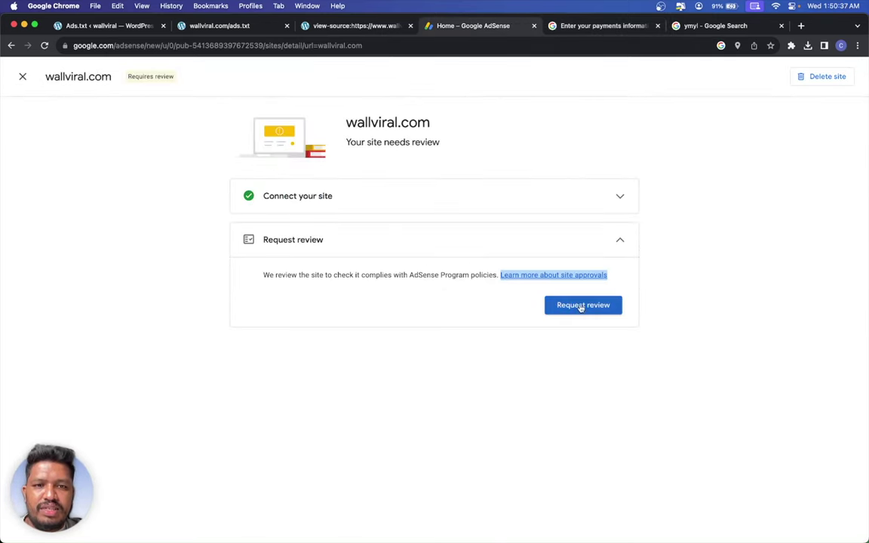
- Close the AdSense site page and load the wallviral.com homepage in the Ads.txt tab
left_click(23, 76)
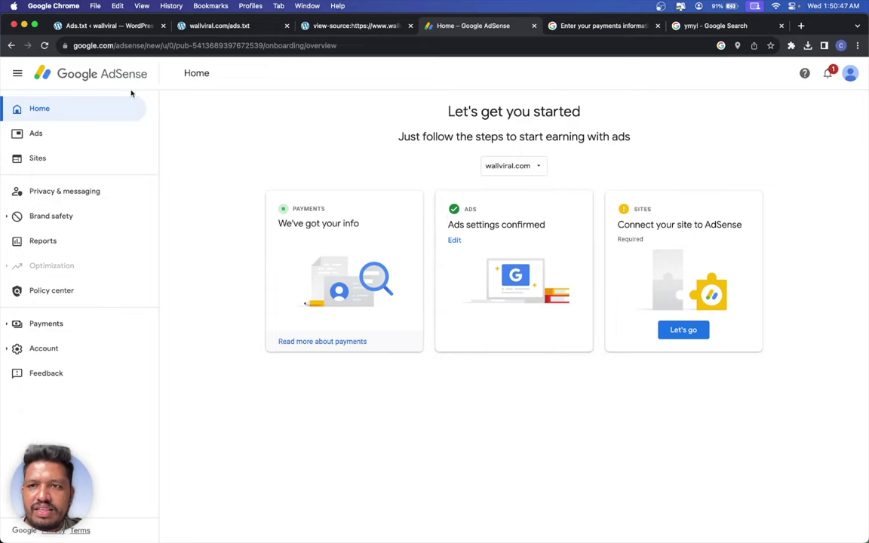
left_click(115, 26)
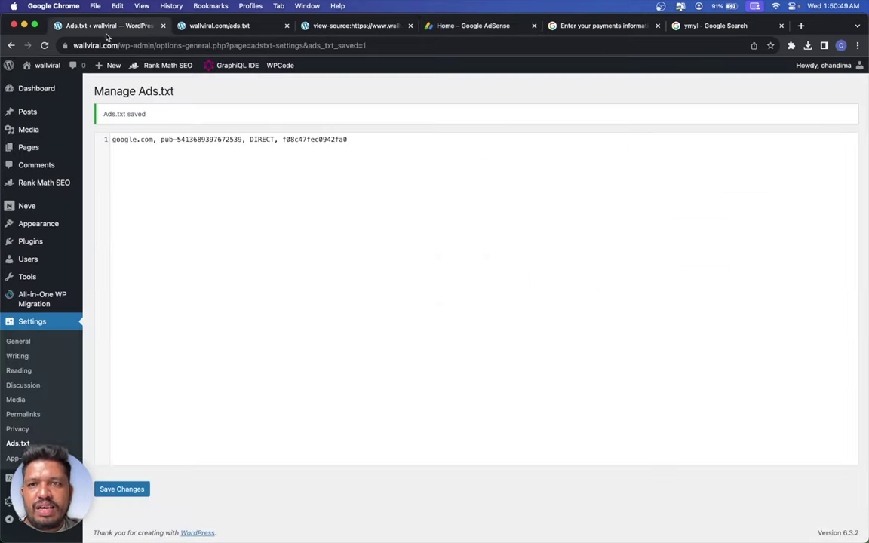
left_click_drag(118, 44, 419, 36)
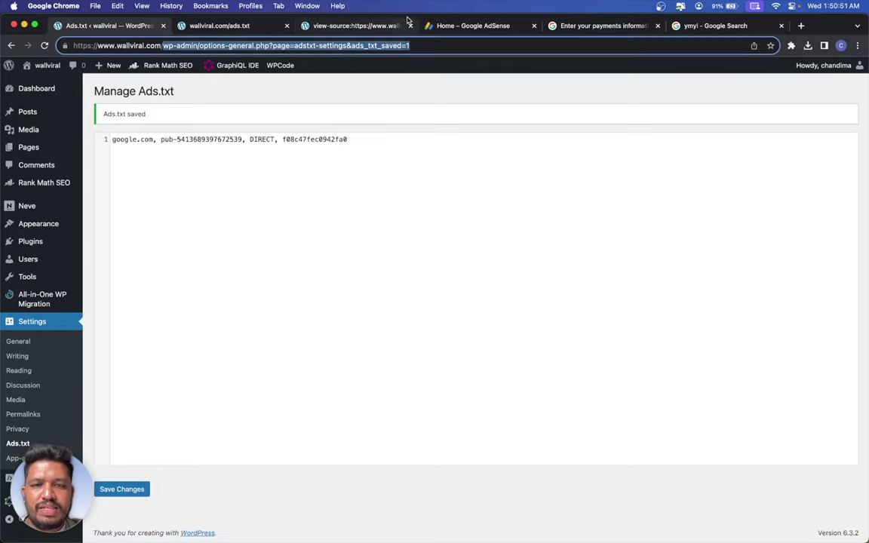
key("BackSpace")
key("Return")
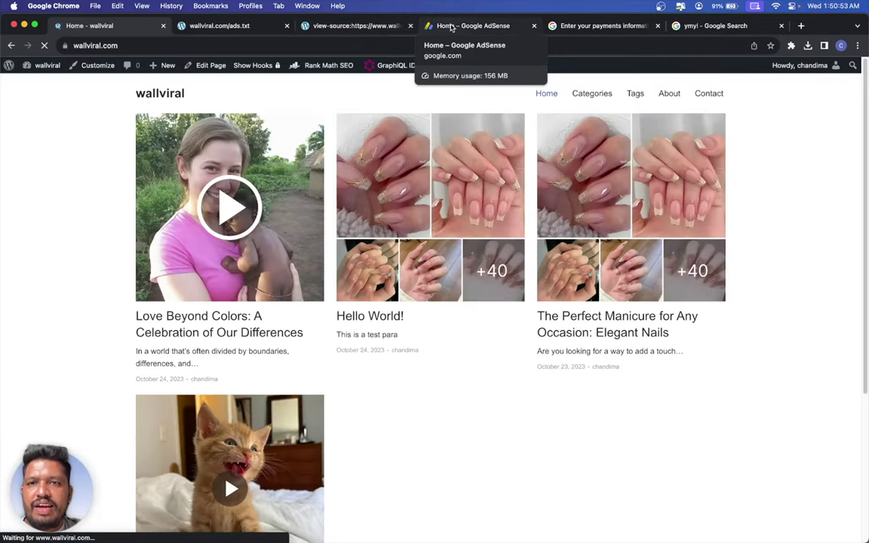
left_click(450, 25)
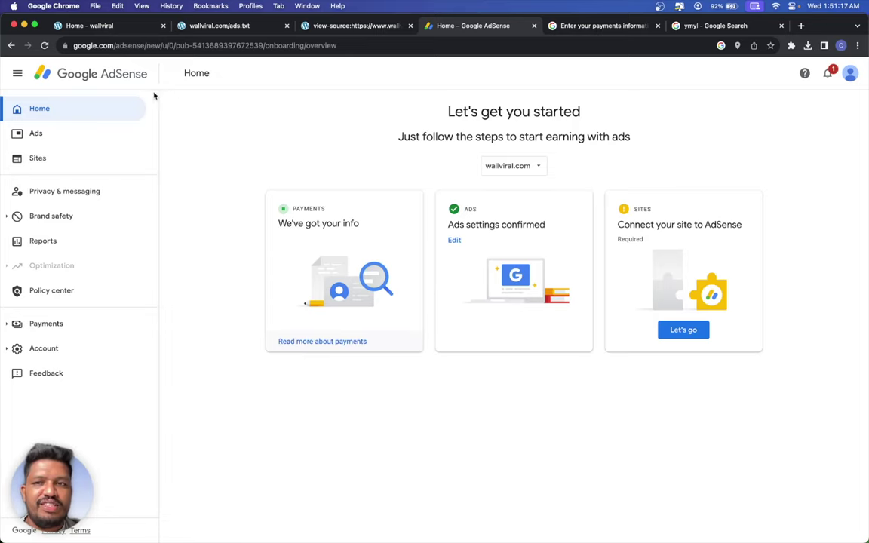
- Open Ads and step through the Auto ads introduction to reach the By site list
left_click(71, 134)
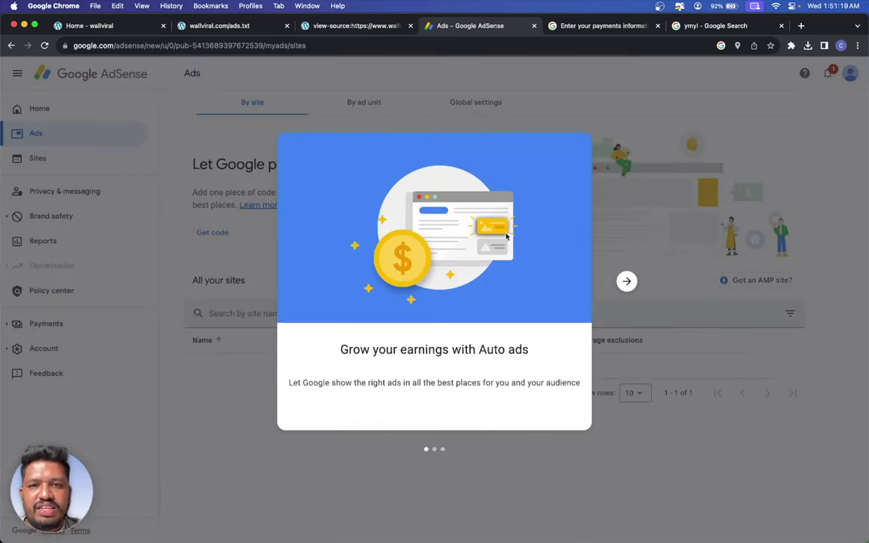
left_click(625, 281)
left_click(626, 280)
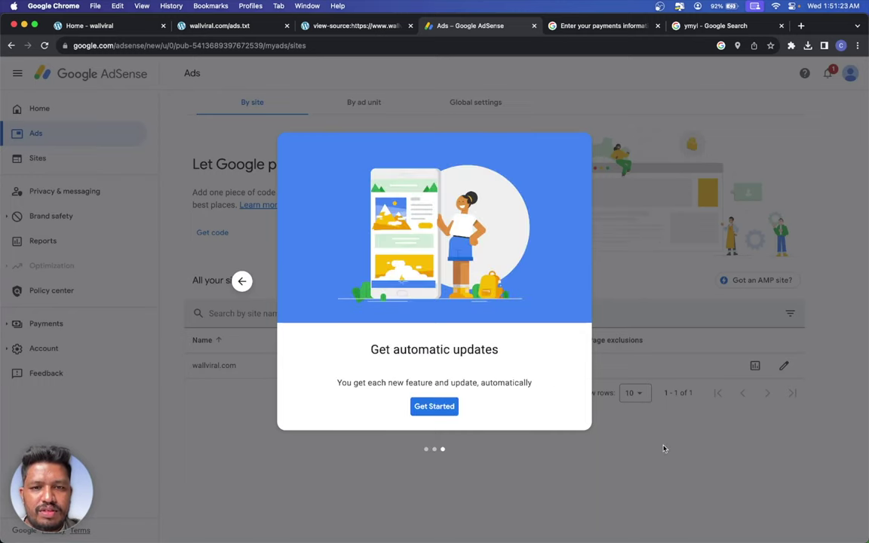
left_click(434, 408)
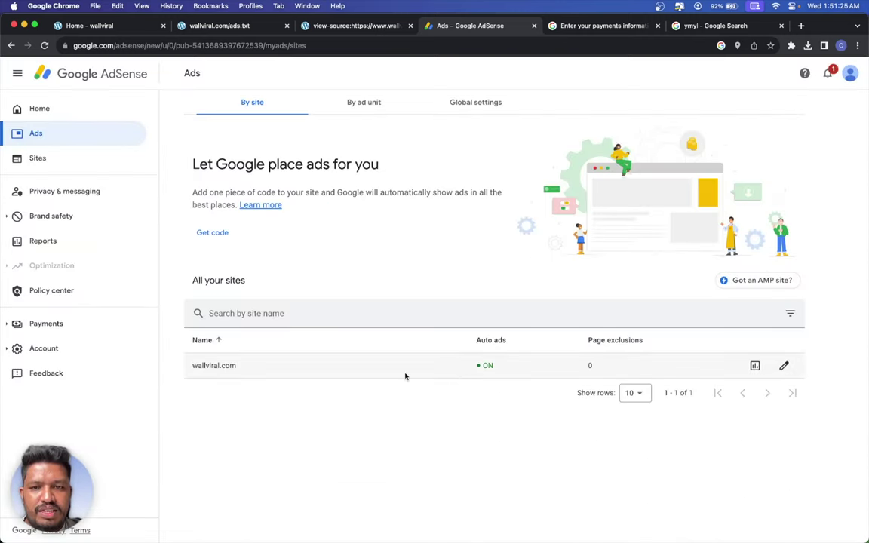
- Switch on Auto ads for AMP and copy the Step 1 AMP head script
left_click(757, 280)
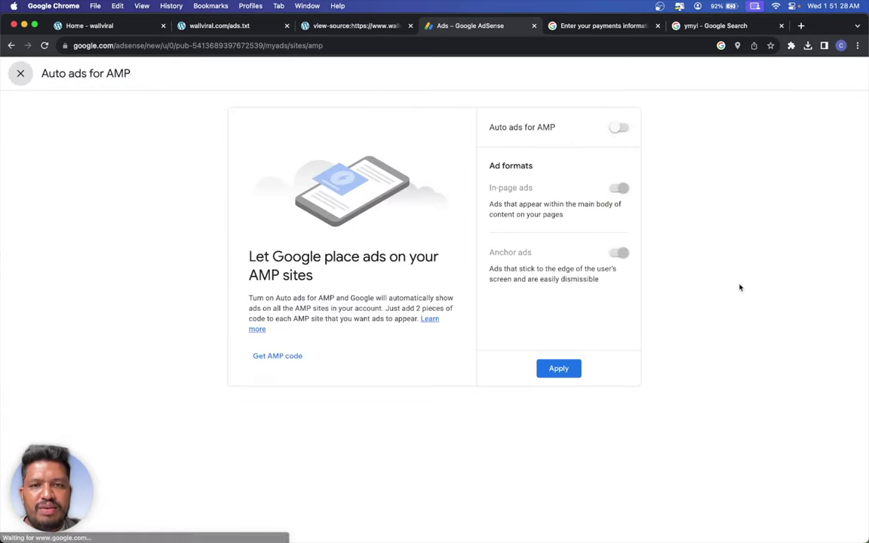
left_click(617, 127)
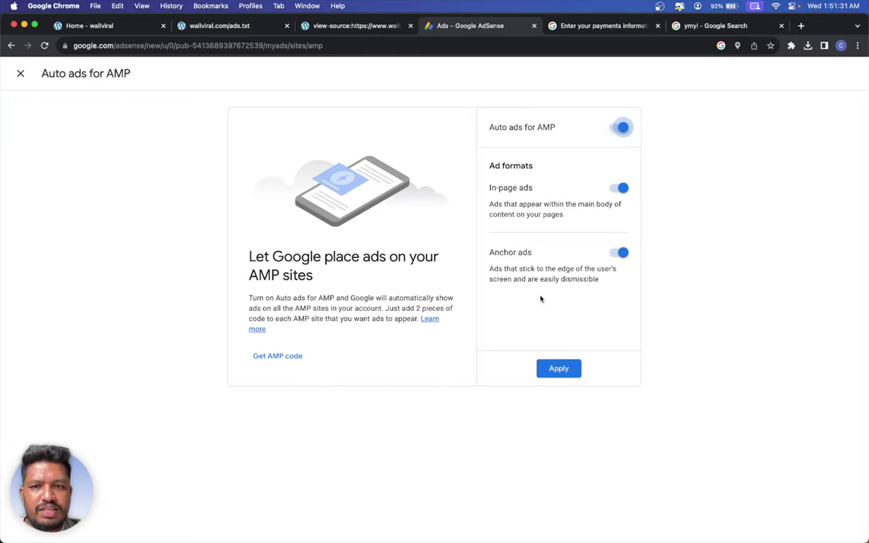
left_click(285, 356)
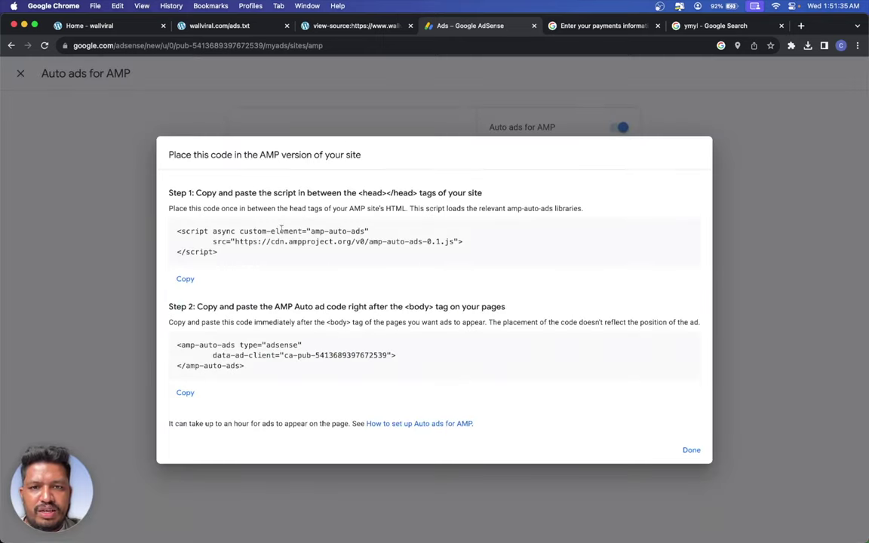
left_click(185, 279)
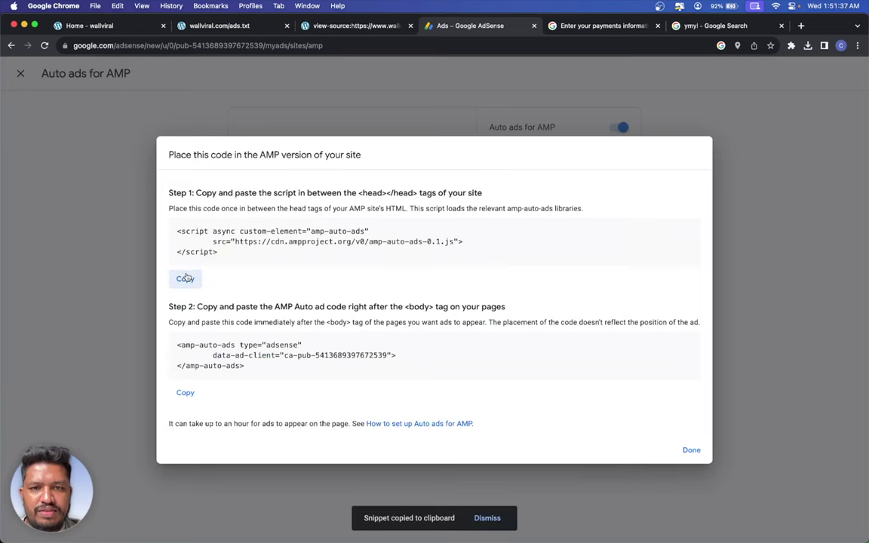
left_click(113, 29)
- Paste the AMP head script on a new line in WPCode's global Header box
mouse_move(45, 67)
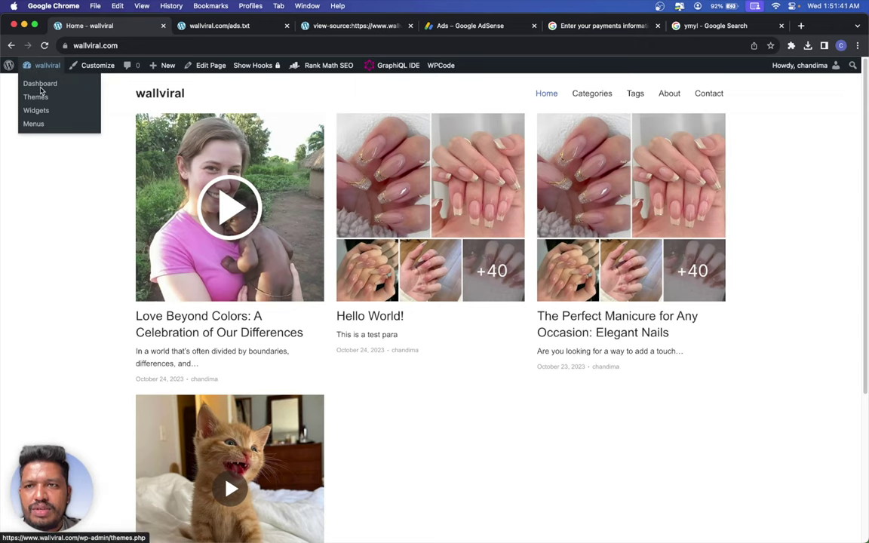
left_click(43, 84)
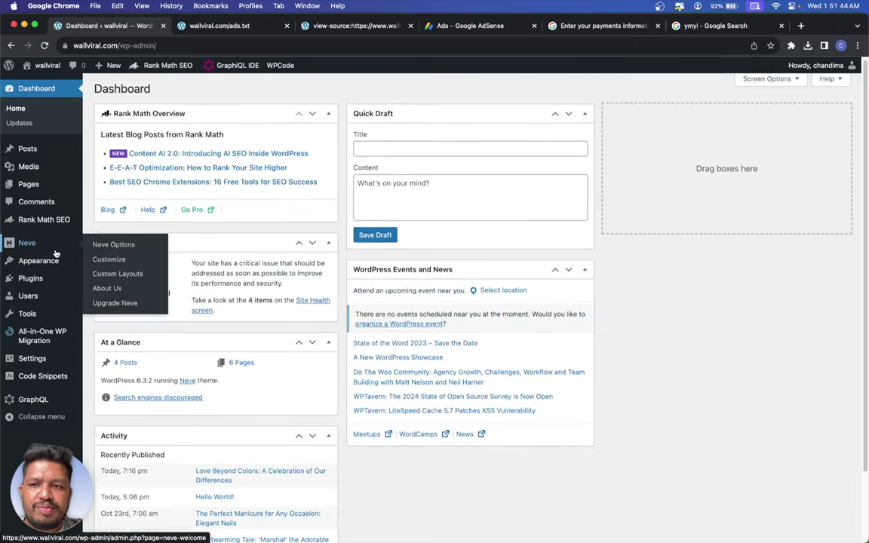
scroll(58, 393, "down", 2)
mouse_move(59, 394)
mouse_move(46, 359)
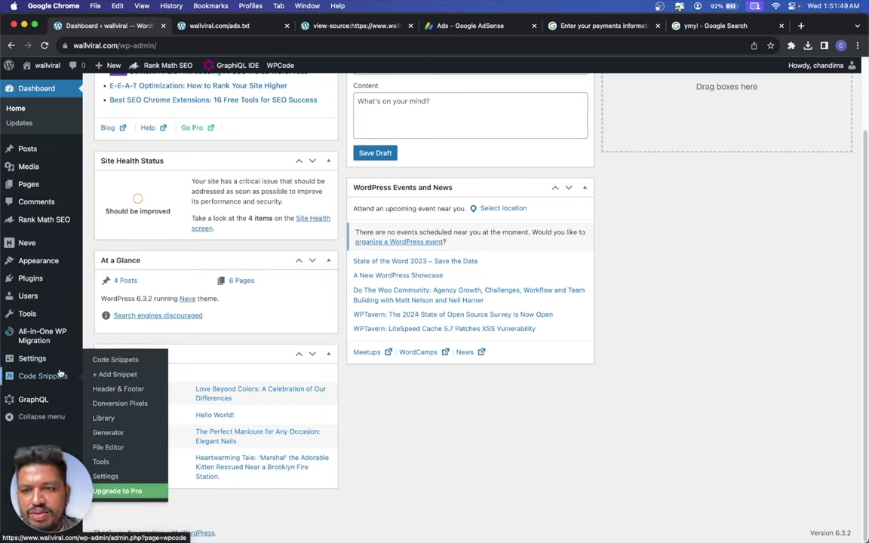
left_click(122, 389)
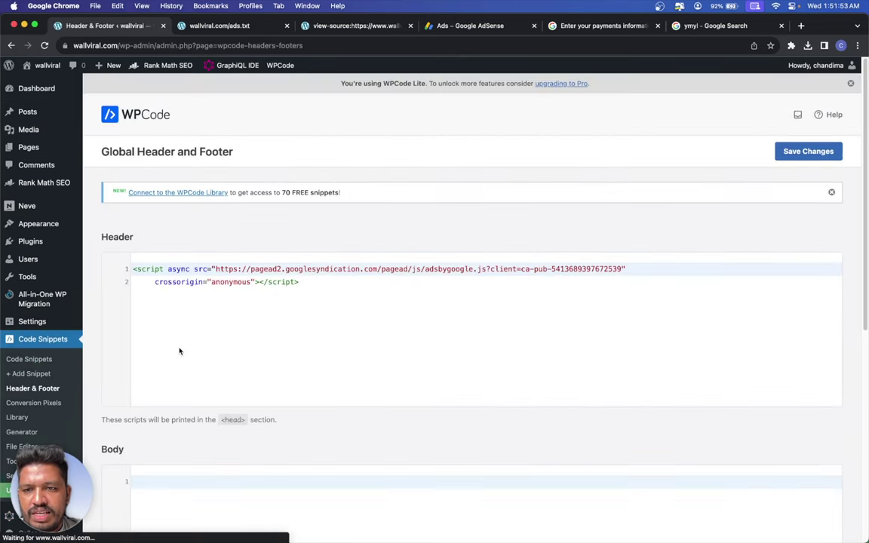
left_click(372, 293)
key("Return")
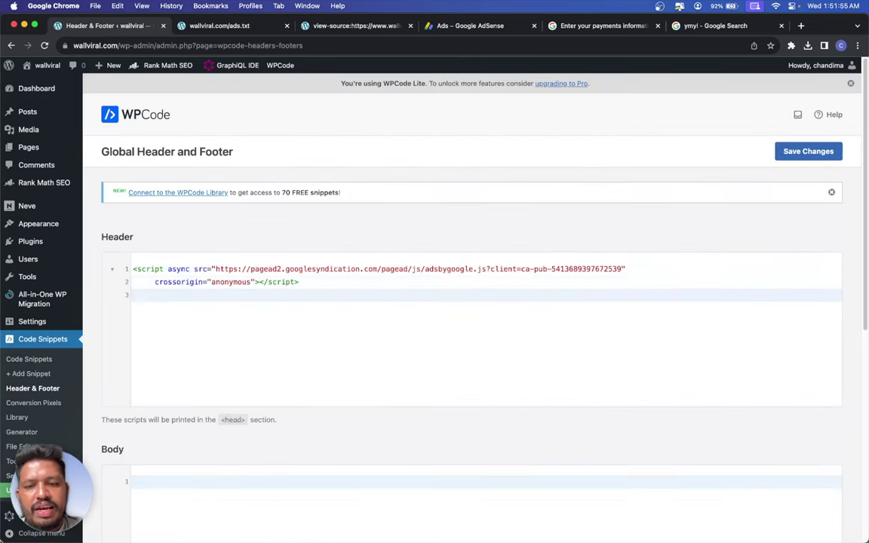
key("super+v")
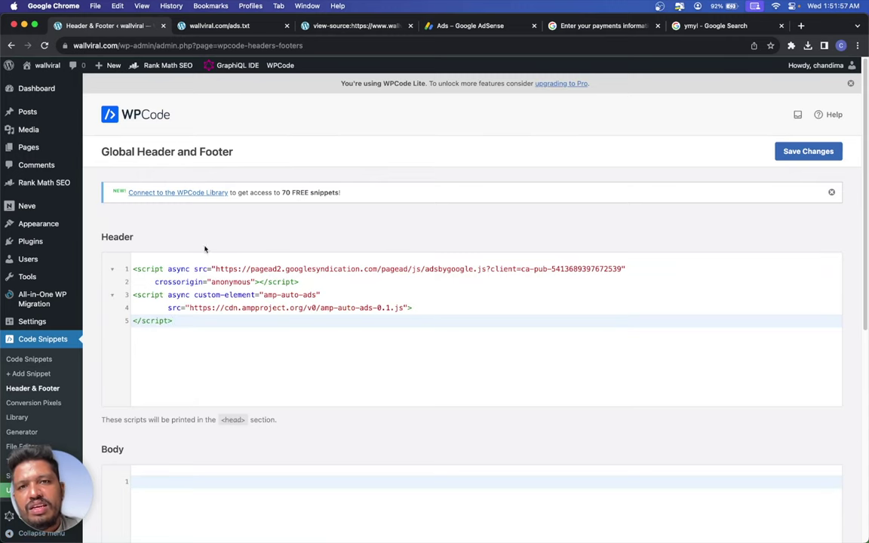
- Paste the copied amp-auto-ads body code into WPCode's Body box and save the scripts
left_click(460, 26)
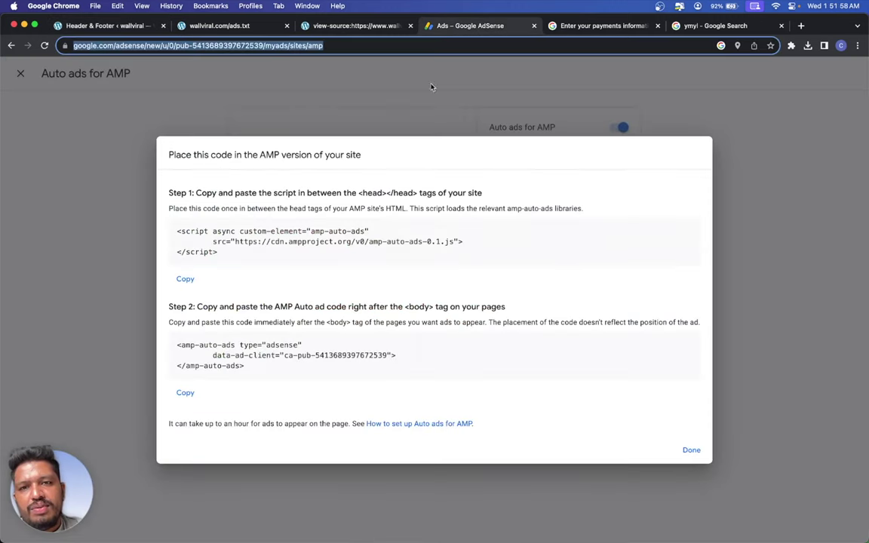
left_click(185, 392)
left_click(98, 23)
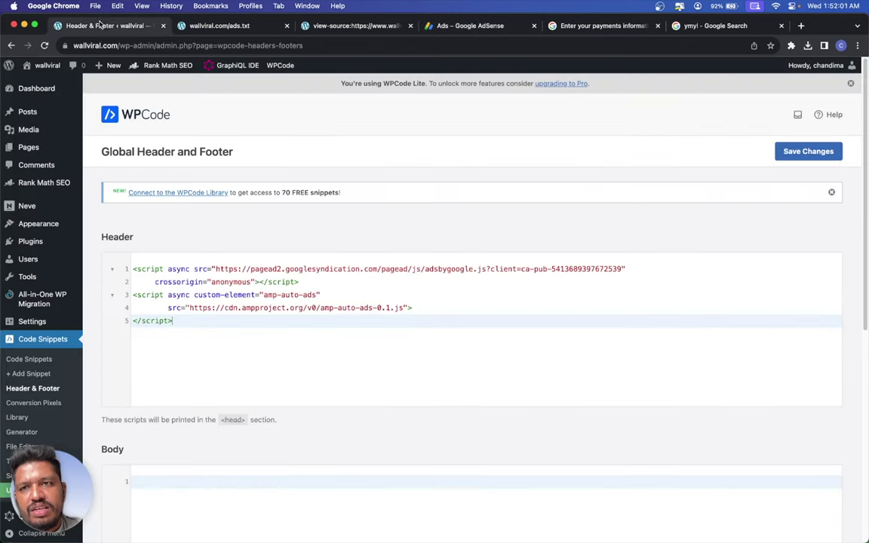
scroll(211, 308, "down", 5)
right_click(220, 245)
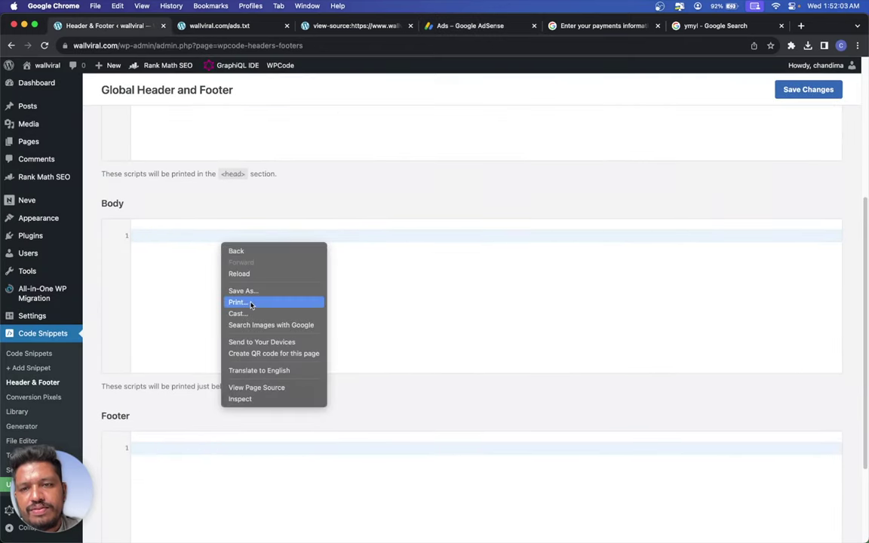
left_click(167, 234)
right_click(169, 238)
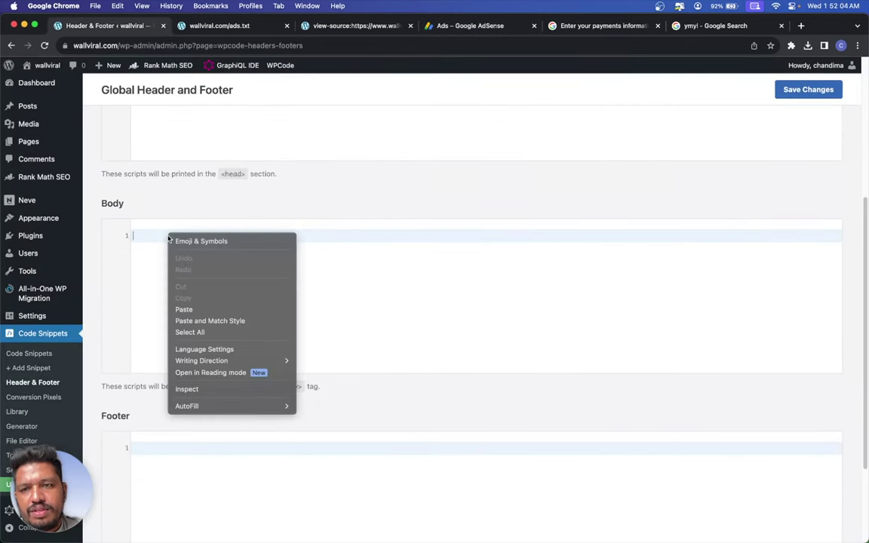
left_click(213, 309)
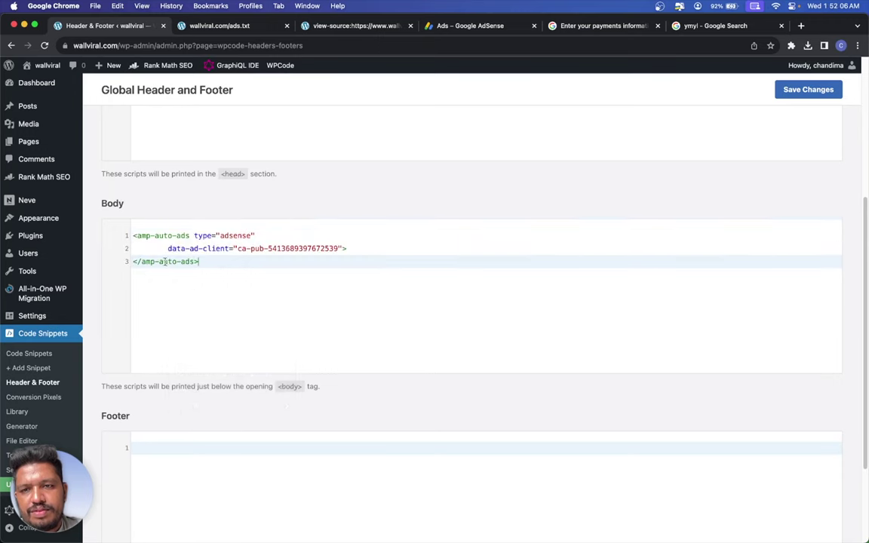
left_click(789, 89)
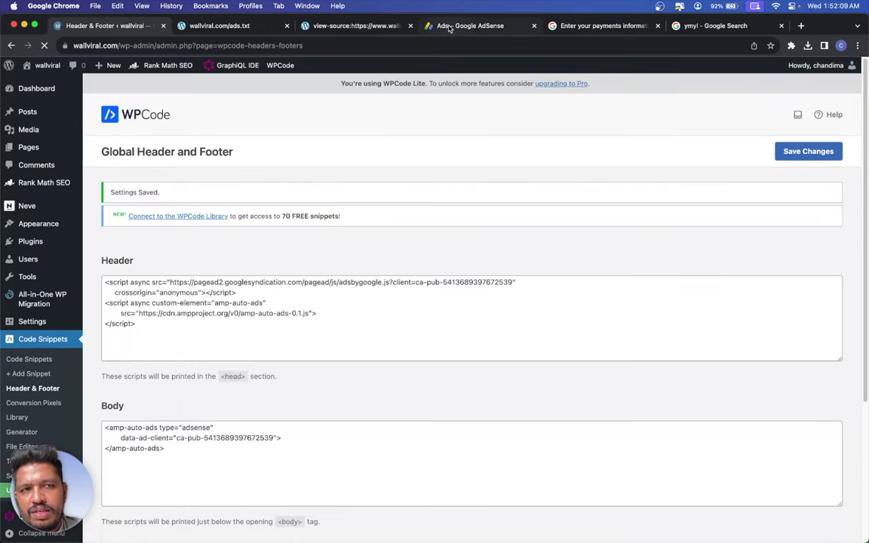
left_click(450, 28)
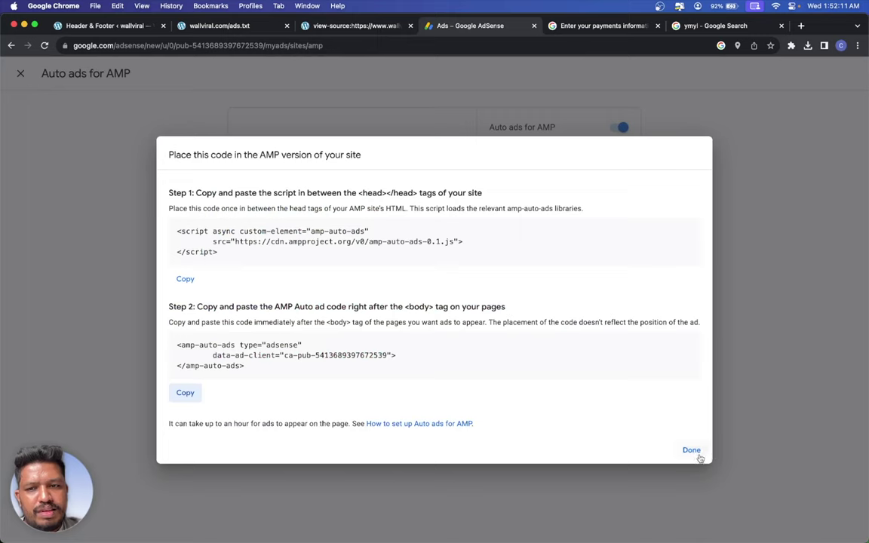
- Apply Auto ads for AMP so it reads 'AMP is on', then view the ad-size global settings
left_click(697, 456)
left_click(549, 370)
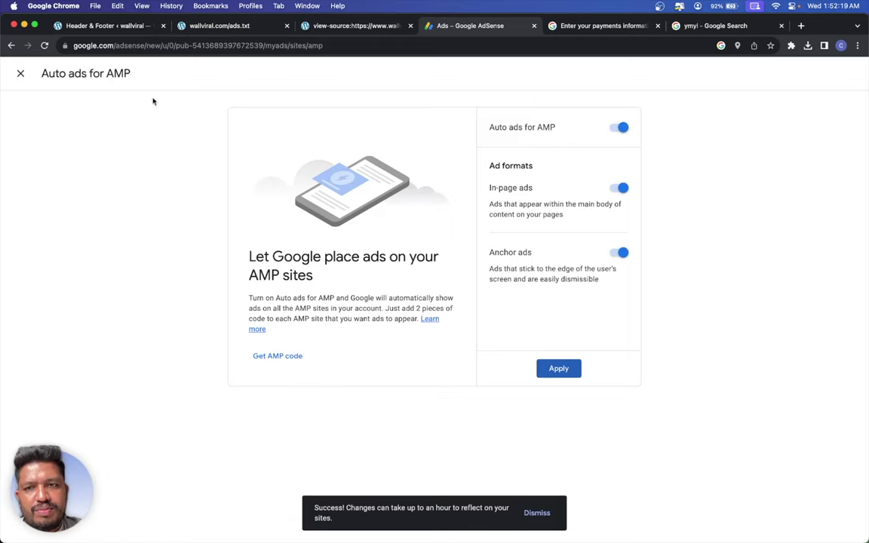
left_click(20, 73)
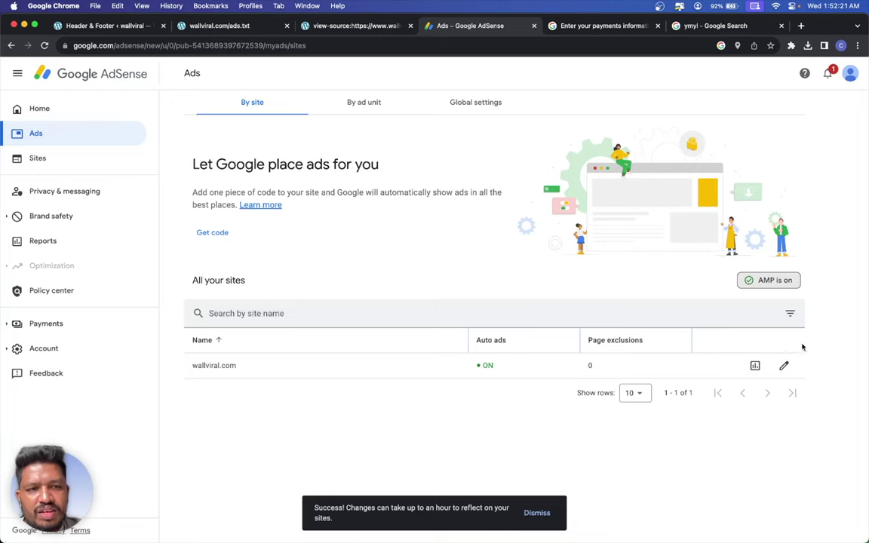
left_click(361, 105)
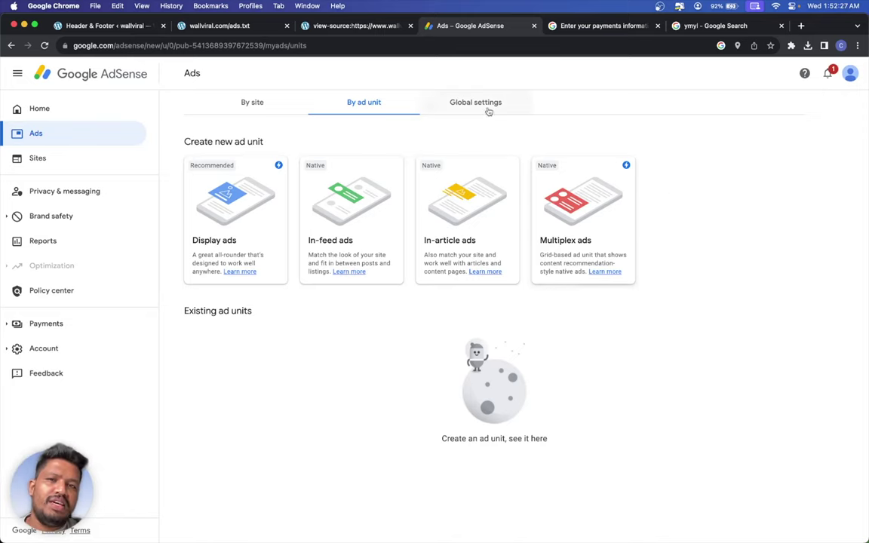
left_click(431, 105)
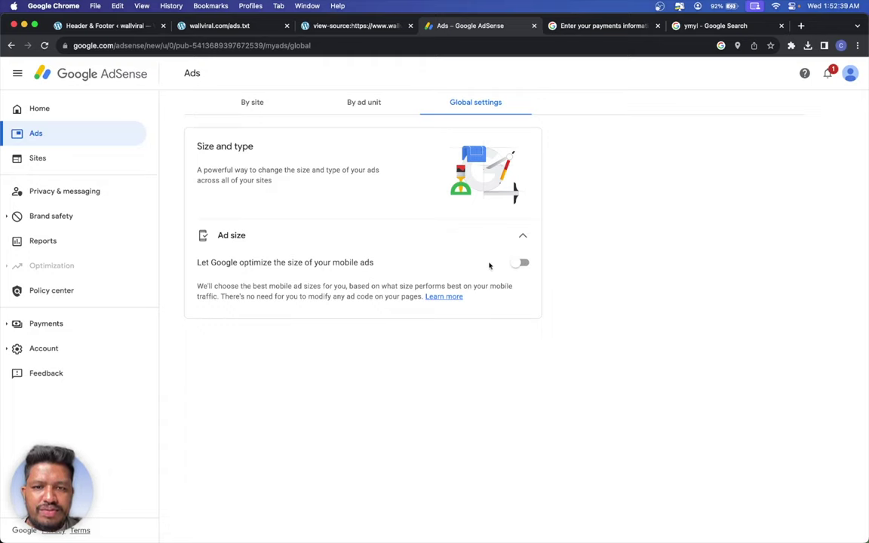
- Let Google optimize mobile ad sizes and go to the Privacy & messaging page
left_click(520, 263)
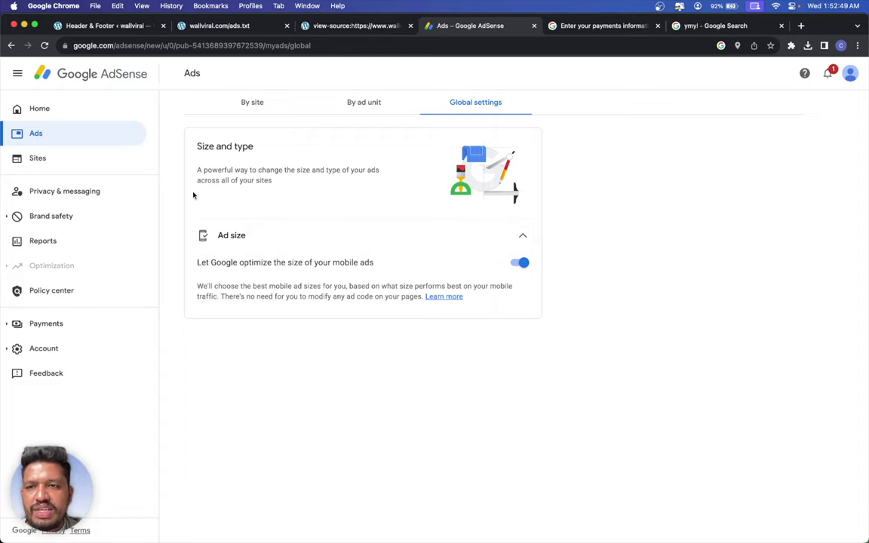
left_click(126, 199)
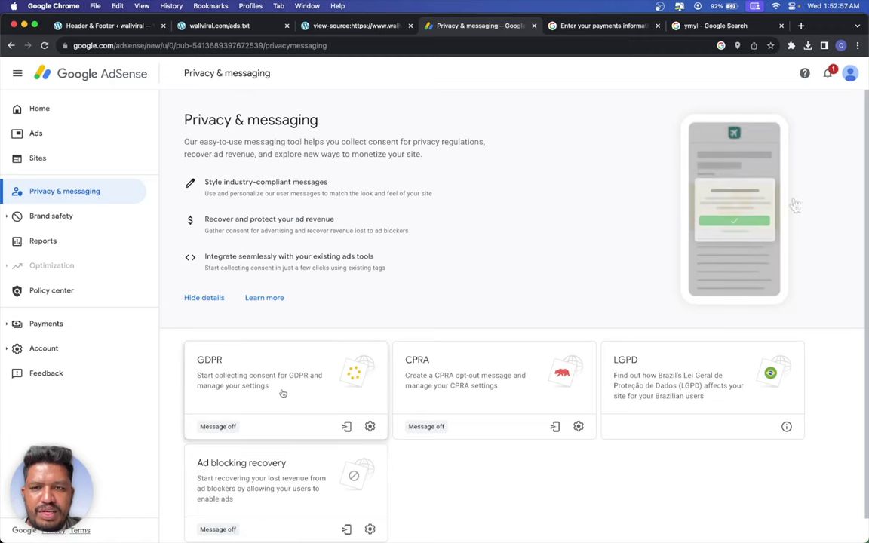
scroll(261, 371, "down", 1)
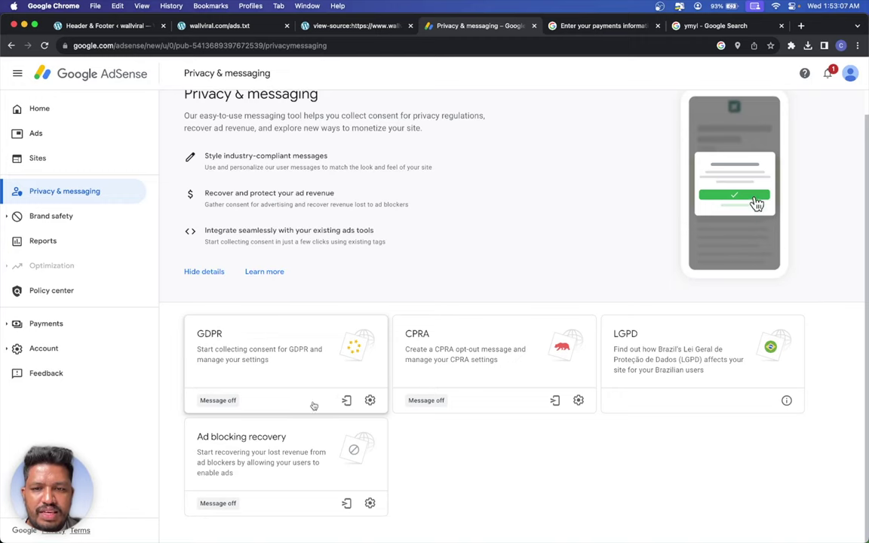
left_click(368, 400)
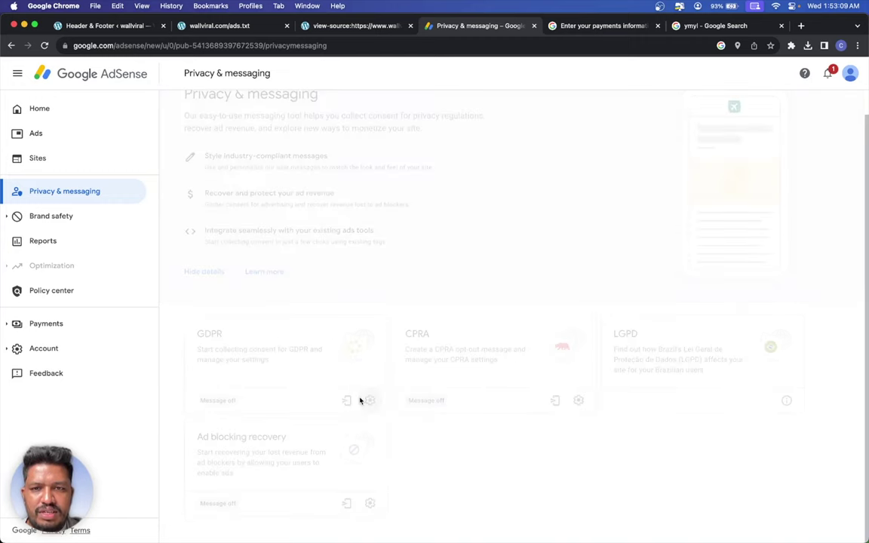
scroll(360, 400, "down", 8)
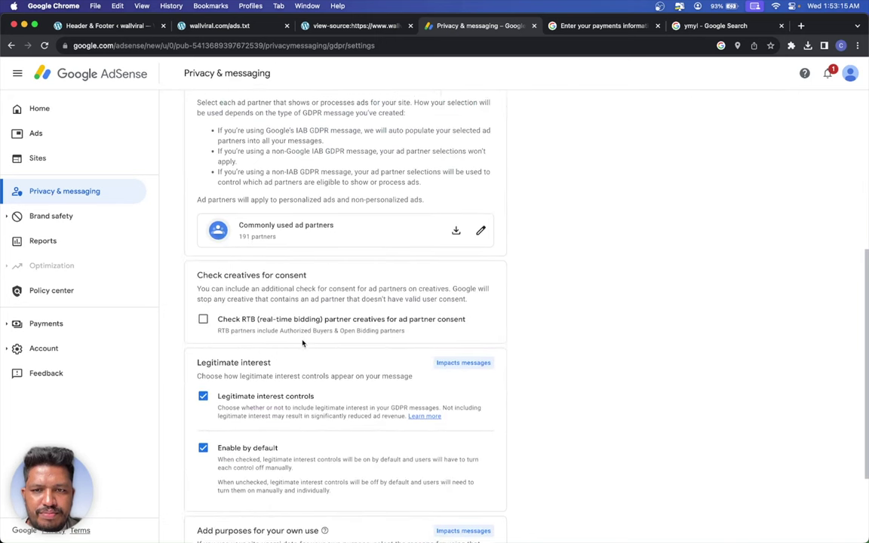
scroll(303, 343, "down", 2)
scroll(301, 339, "down", 2)
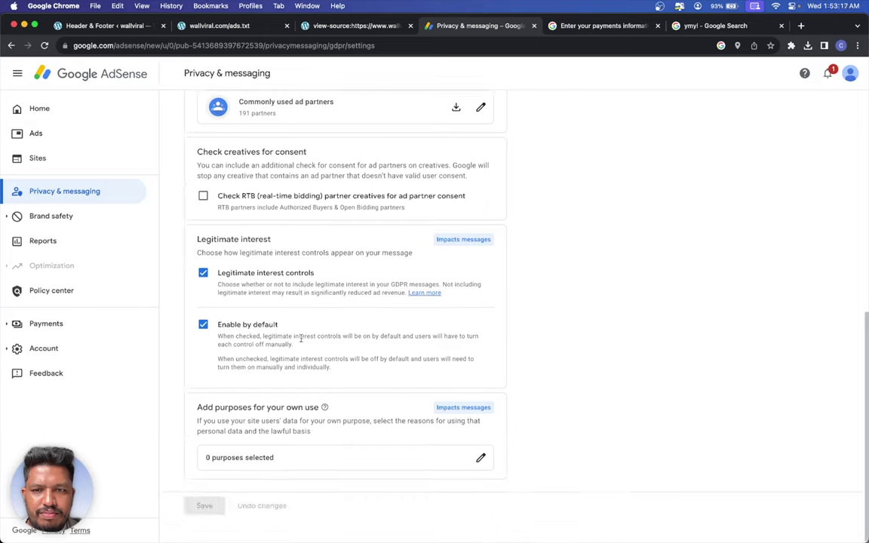
left_click(198, 195)
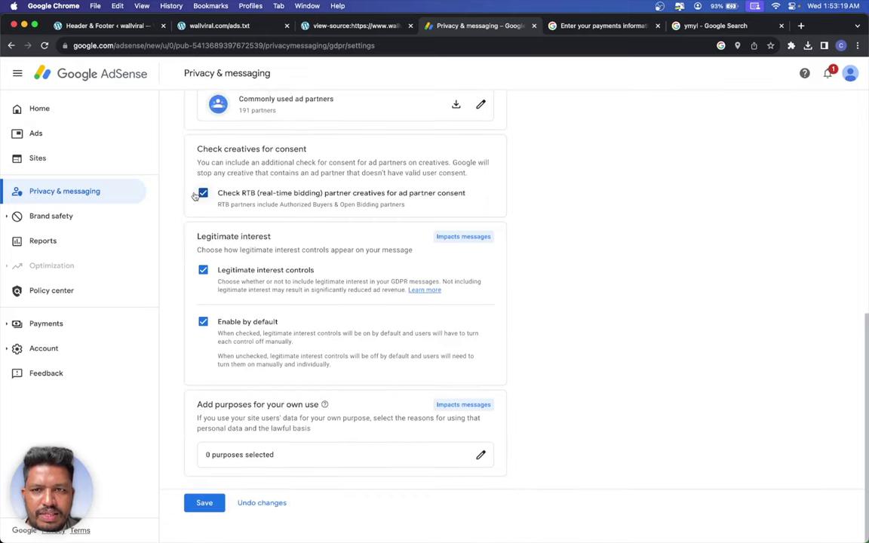
left_click(197, 195)
- Start a new ad blocking recovery message from the Privacy & messaging overview
left_click(129, 195)
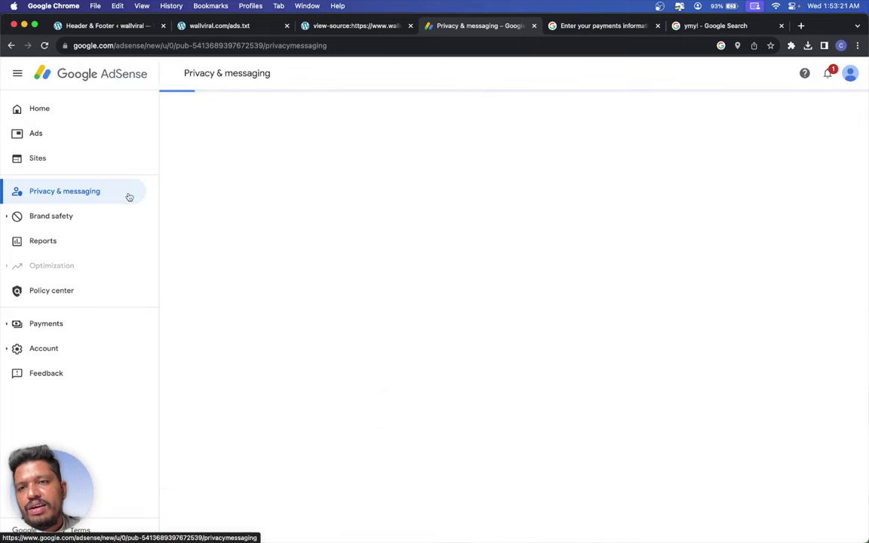
scroll(301, 264, "down", 1)
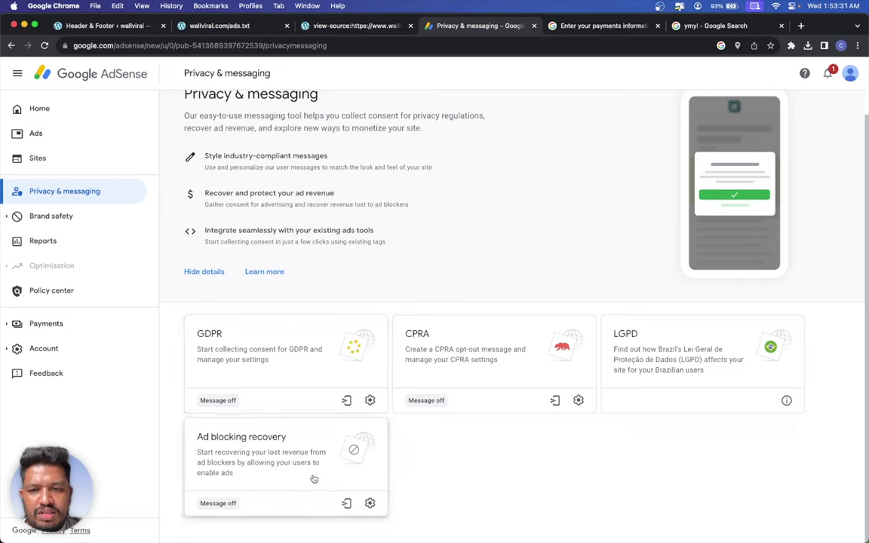
left_click(368, 503)
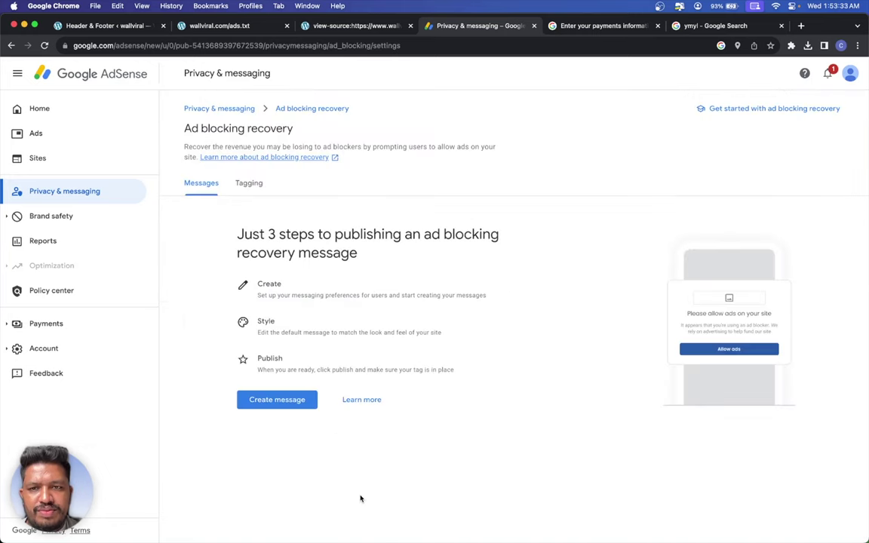
left_click(276, 399)
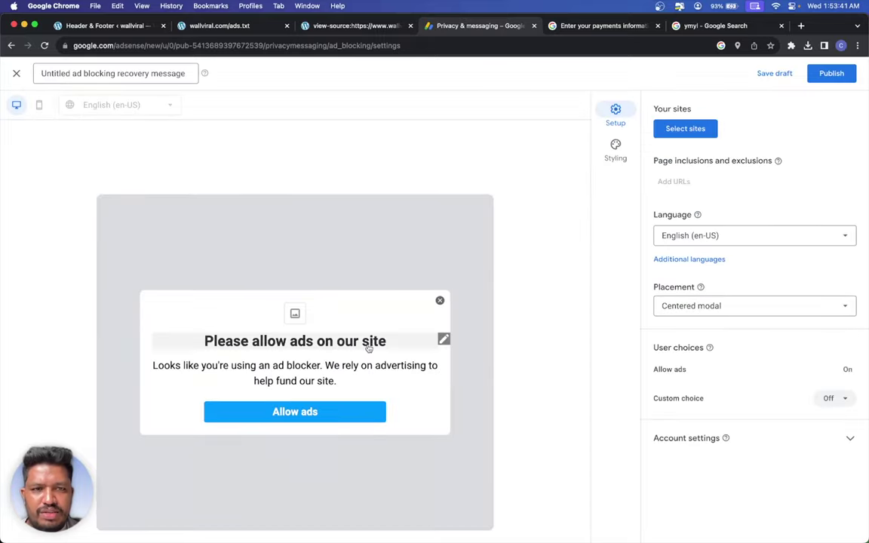
- Assign the message to wallviral.com under the site name 'wallviral', then view its Styling options
left_click(699, 133)
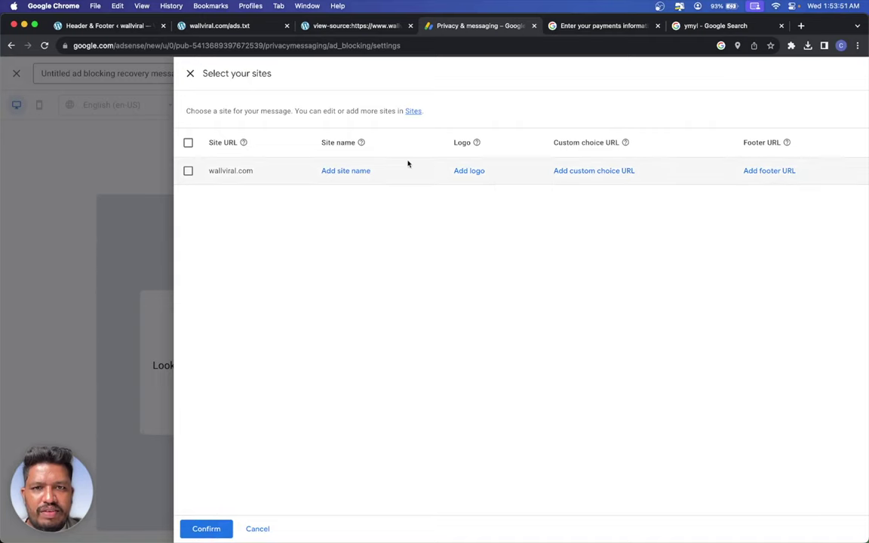
left_click(343, 170)
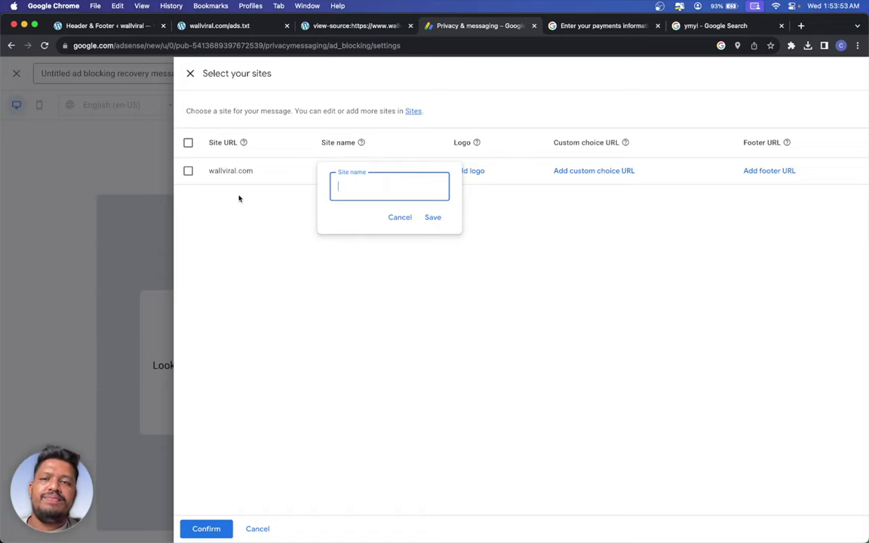
type("wallviral")
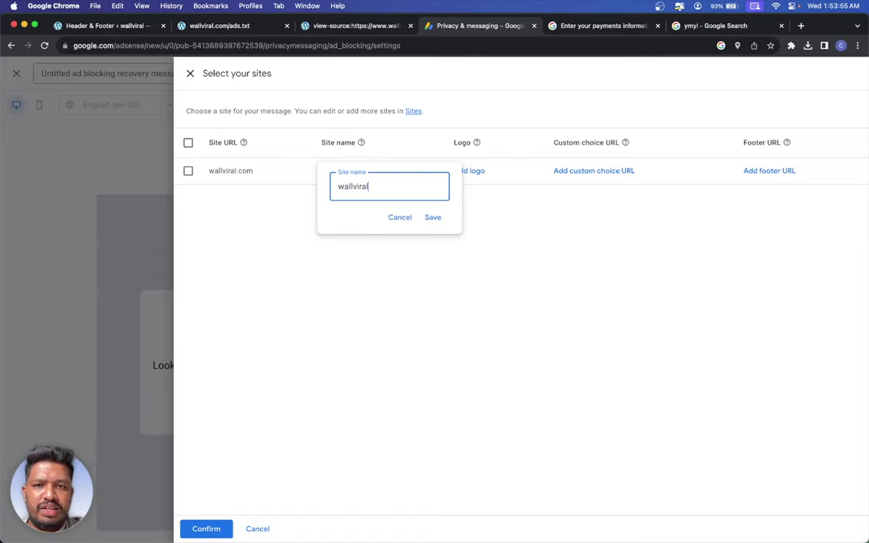
key("Return")
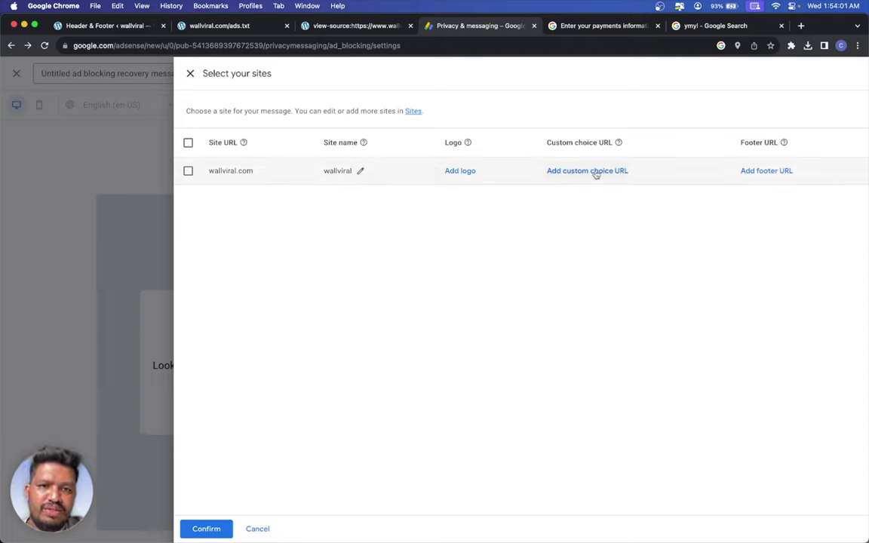
left_click(205, 527)
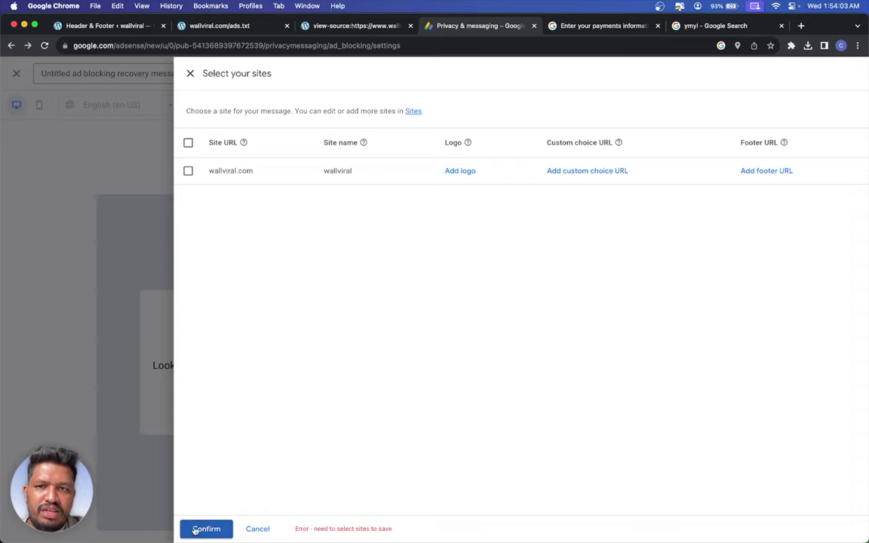
left_click(188, 142)
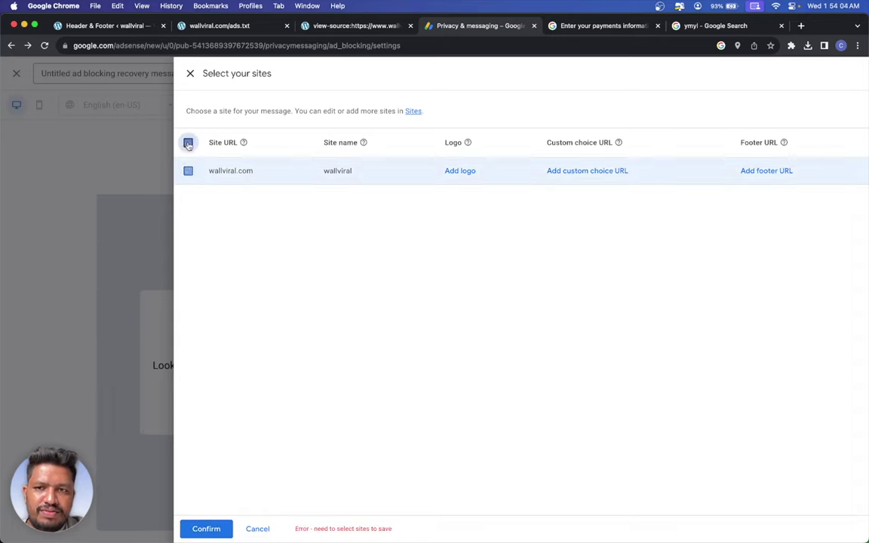
left_click(206, 529)
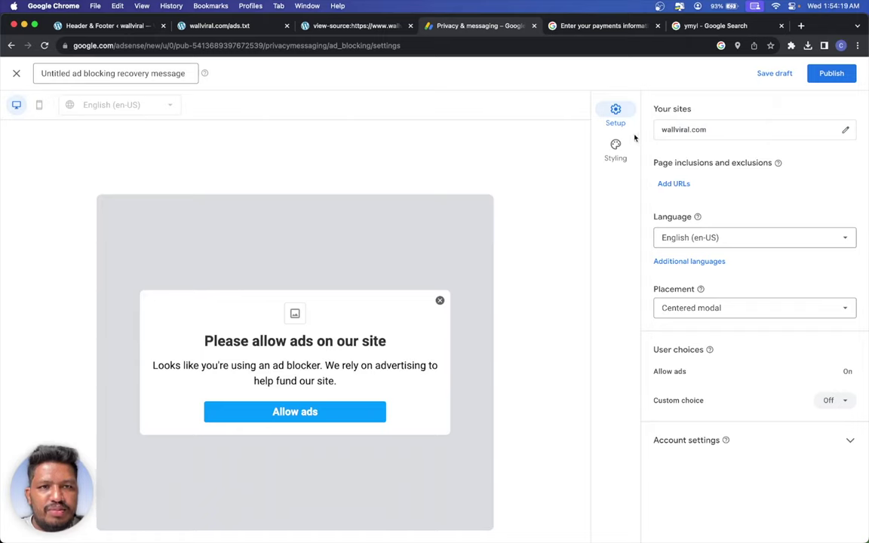
left_click(615, 151)
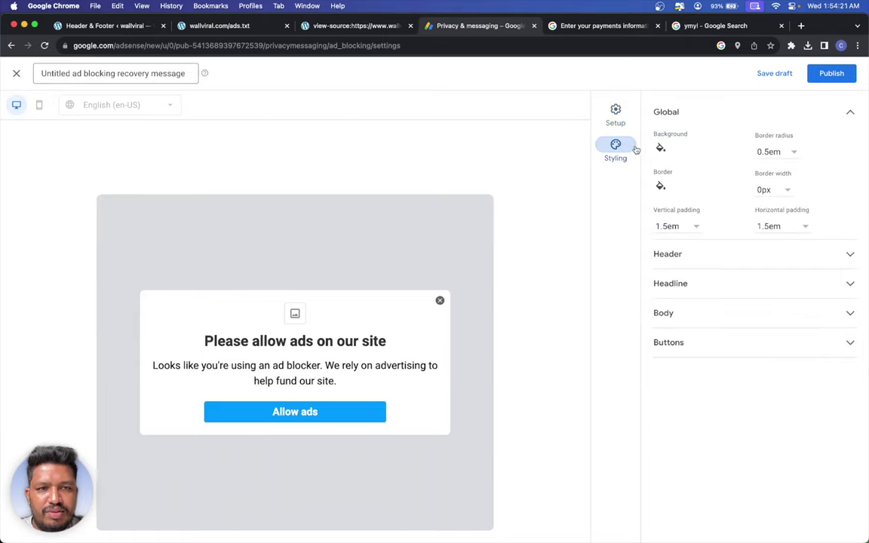
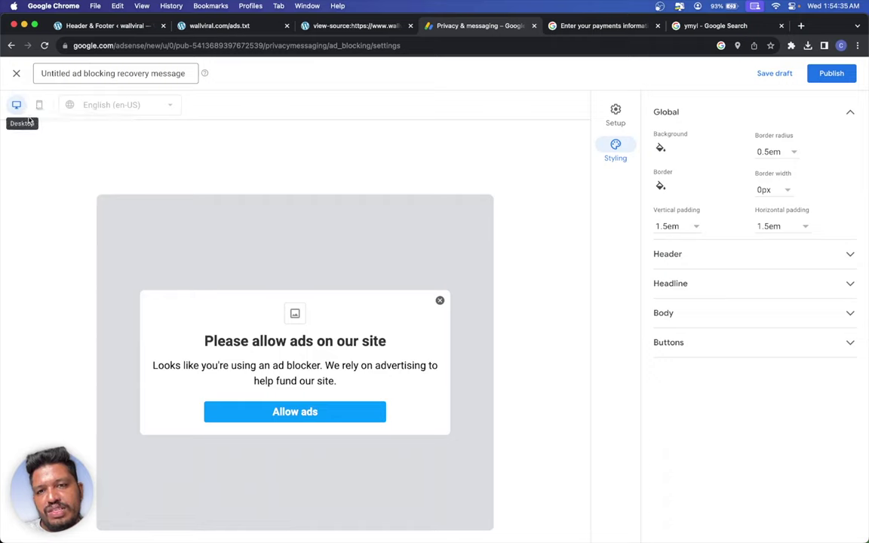
- Close the ad blocking recovery editor unsaved, check its tag code, and return to Privacy & messaging
left_click(7, 78)
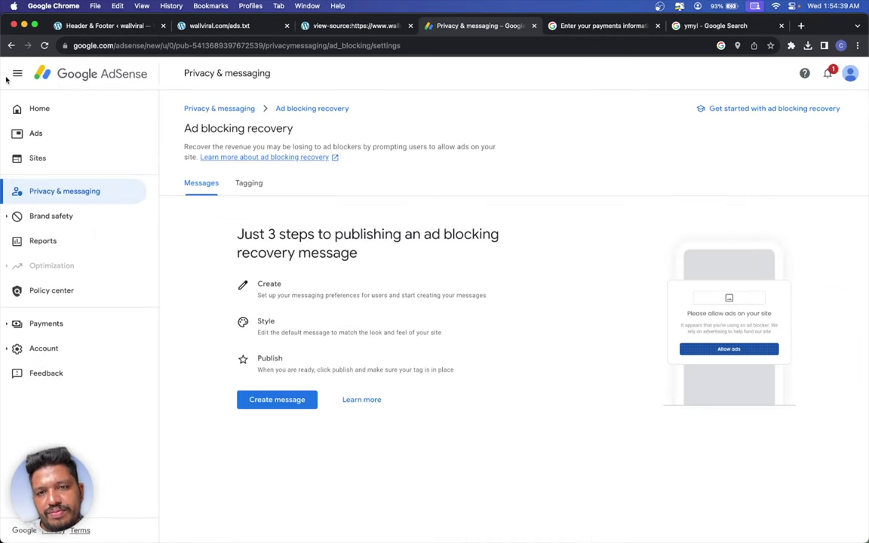
left_click(254, 188)
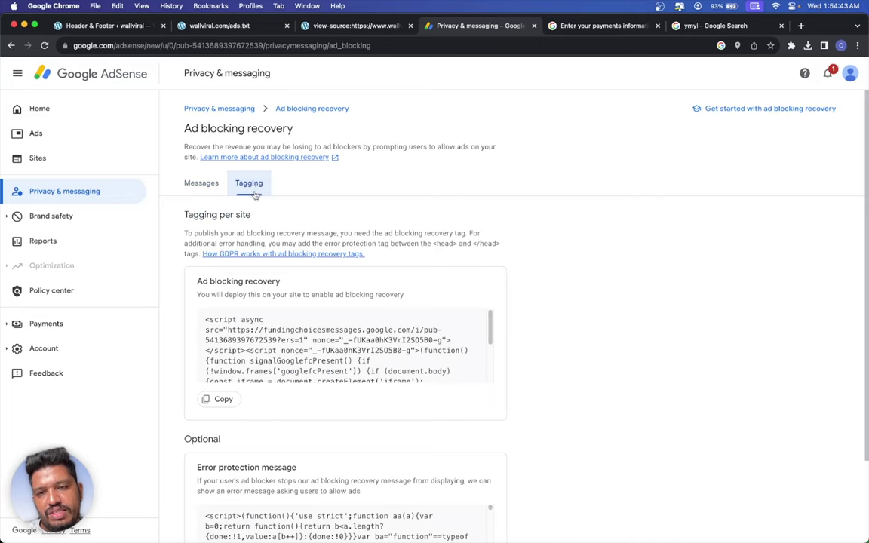
scroll(230, 350, "down", 8)
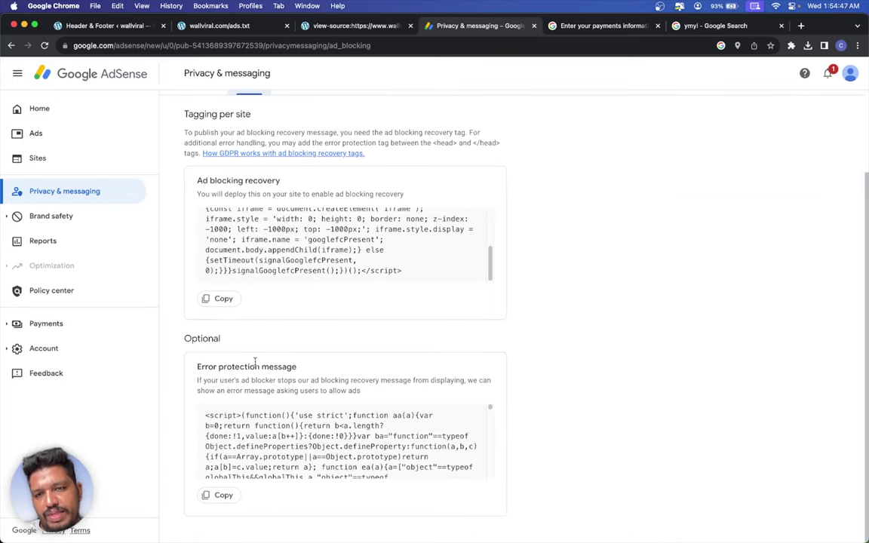
scroll(254, 358, "up", 2)
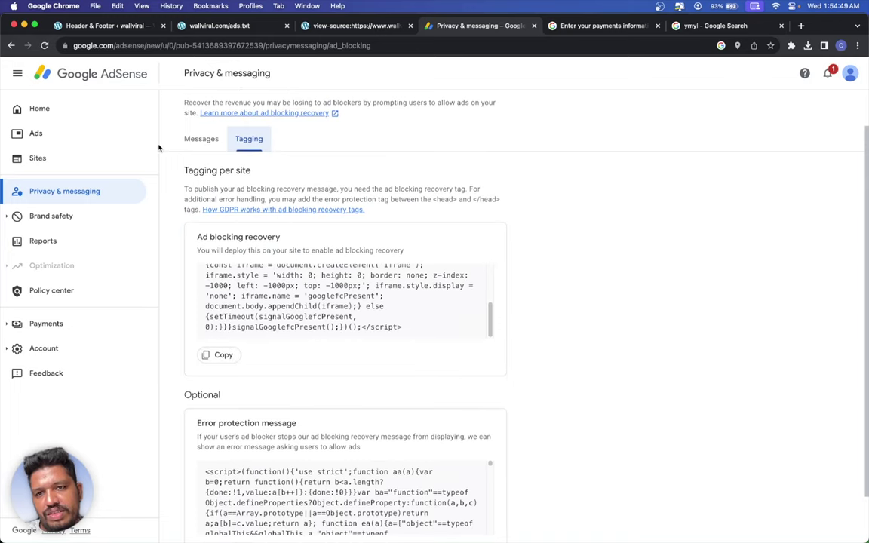
left_click(43, 190)
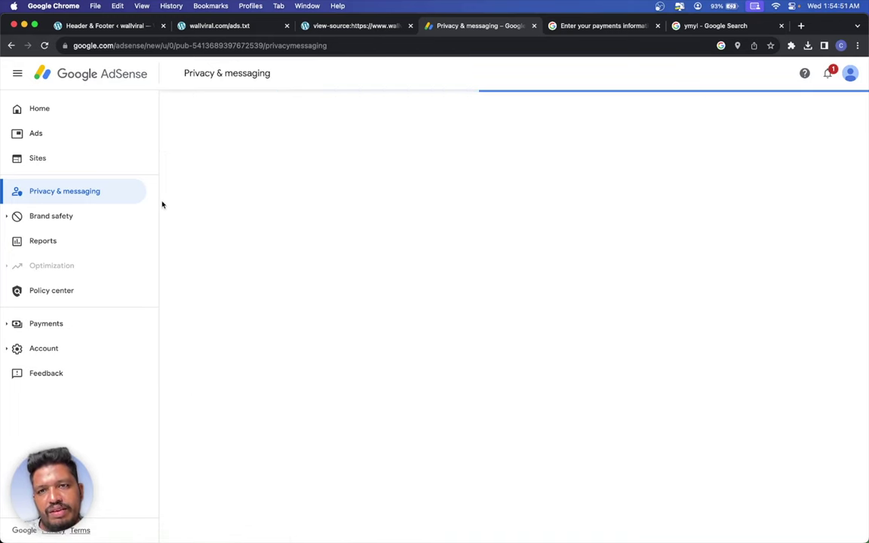
- Review the CPRA settings (unrestricted, active ad partners), then expand the Brand safety section
scroll(326, 330, "down", 1)
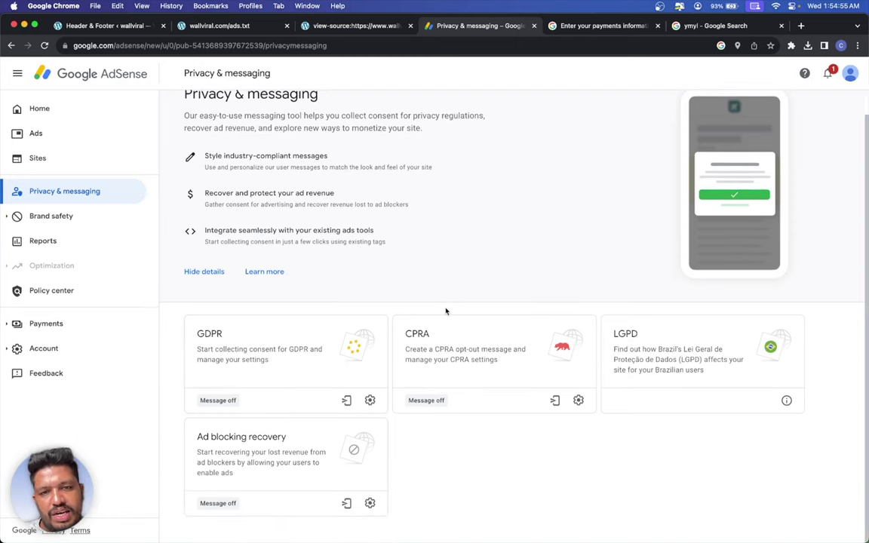
left_click(579, 402)
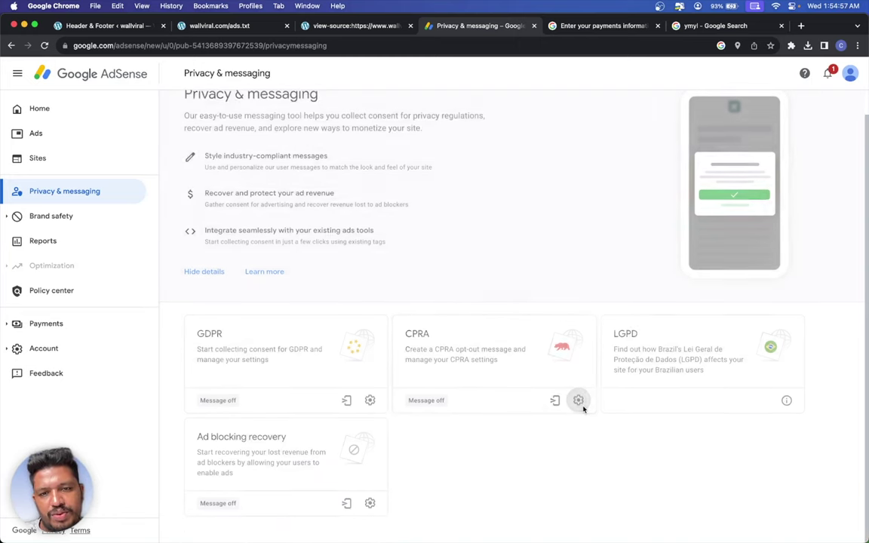
scroll(265, 302, "down", 1)
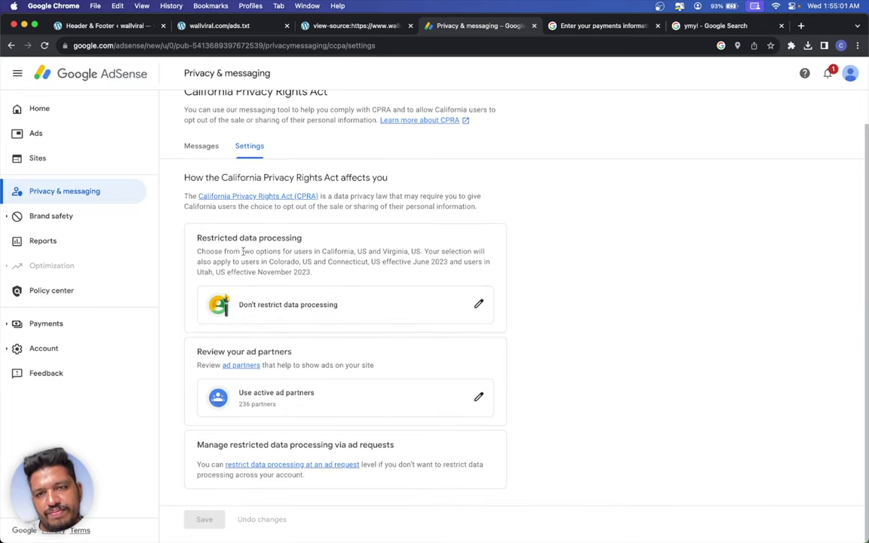
scroll(244, 257, "up", 2)
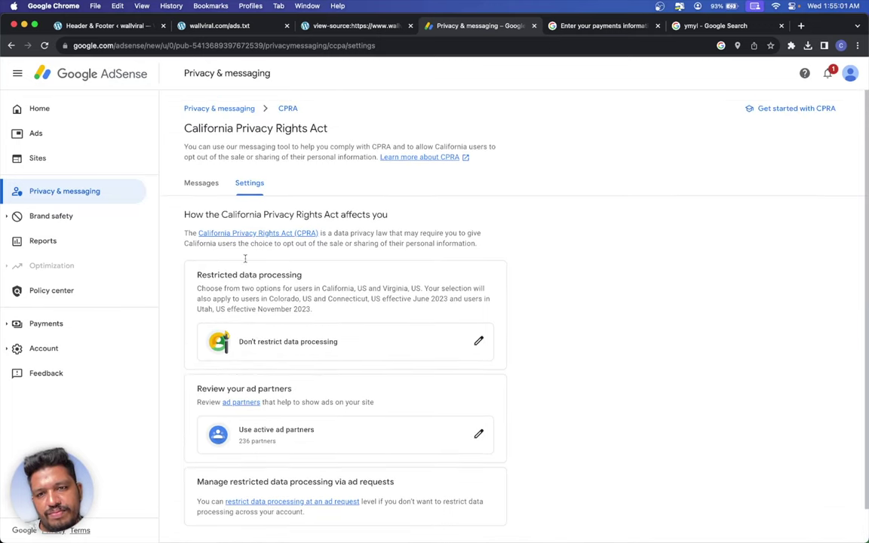
left_click(44, 191)
left_click(51, 216)
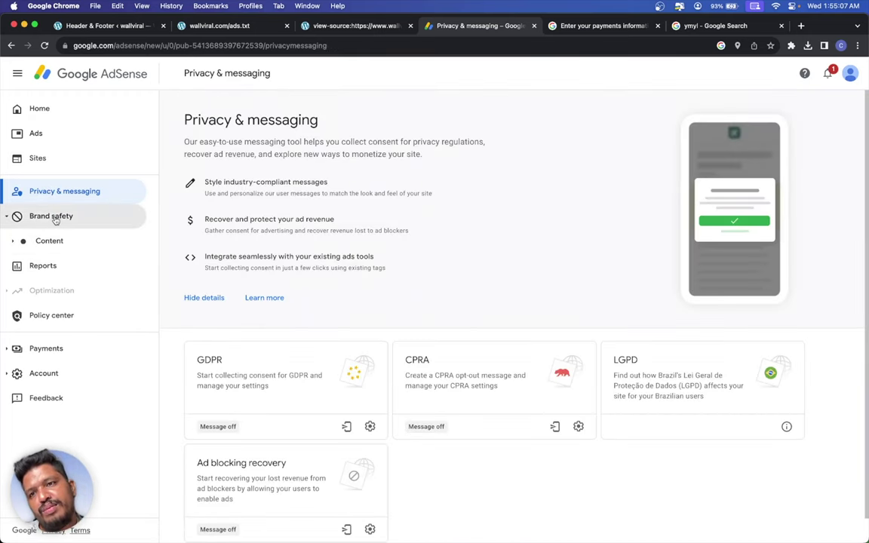
- Enable the Ad review center under Brand safety > Content, then go to Blocking controls for all sites
left_click(54, 218)
left_click(53, 218)
left_click(48, 239)
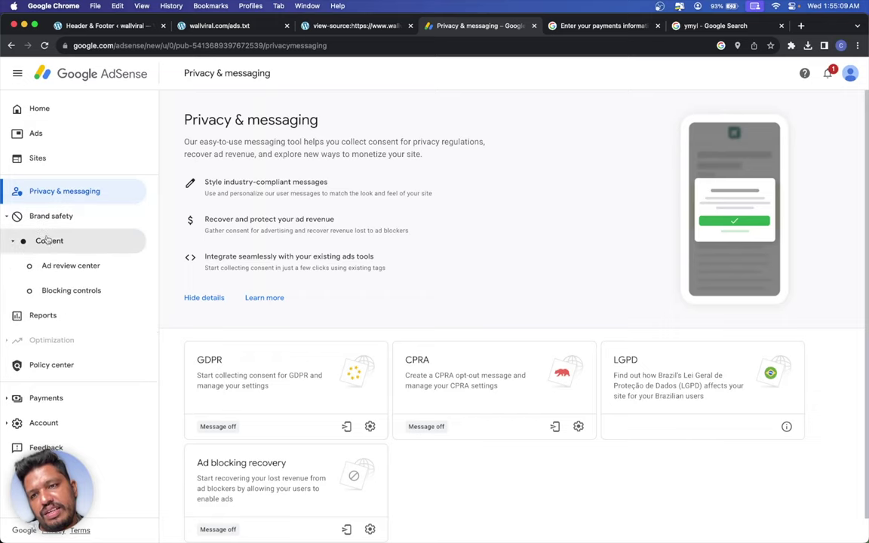
left_click(68, 270)
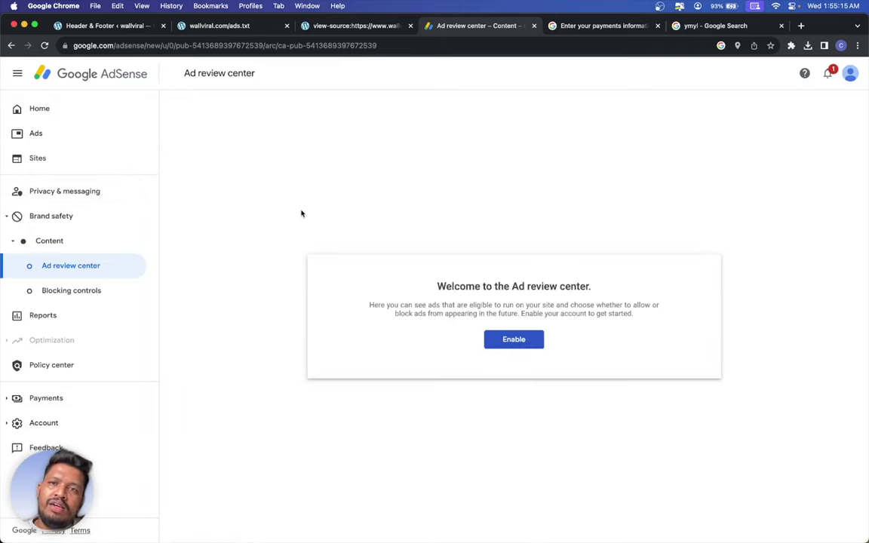
left_click(495, 340)
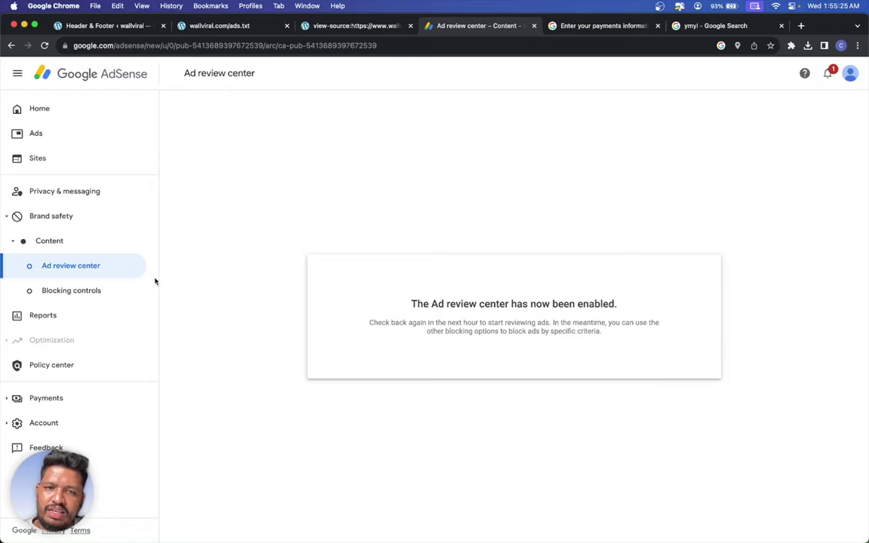
left_click(97, 287)
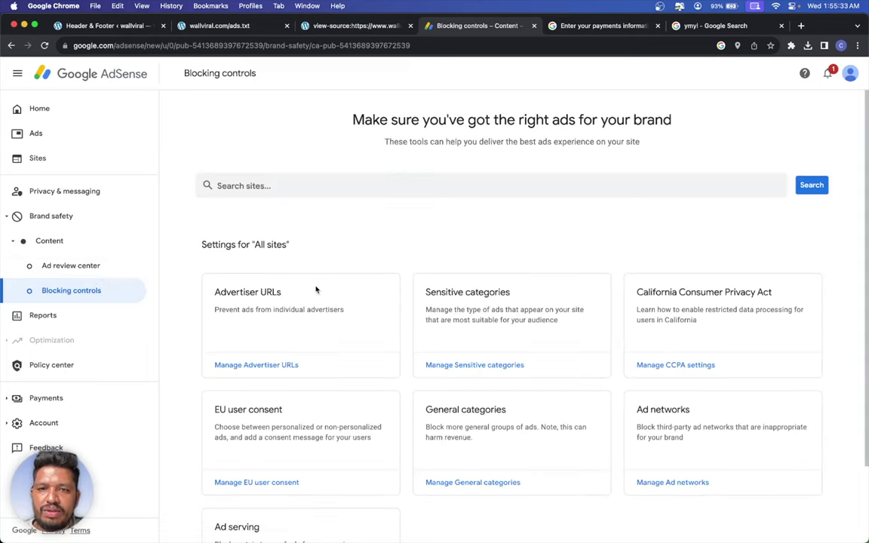
left_click(464, 364)
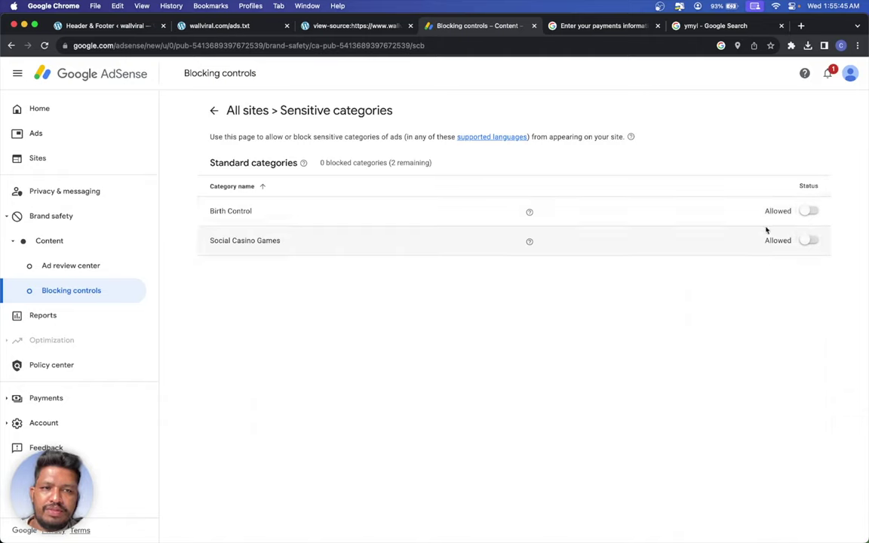
left_click(807, 212)
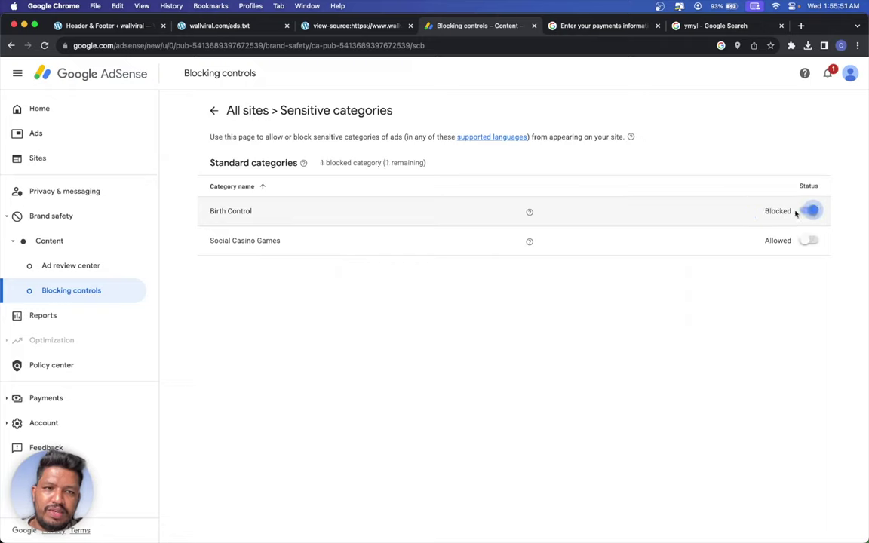
left_click(807, 212)
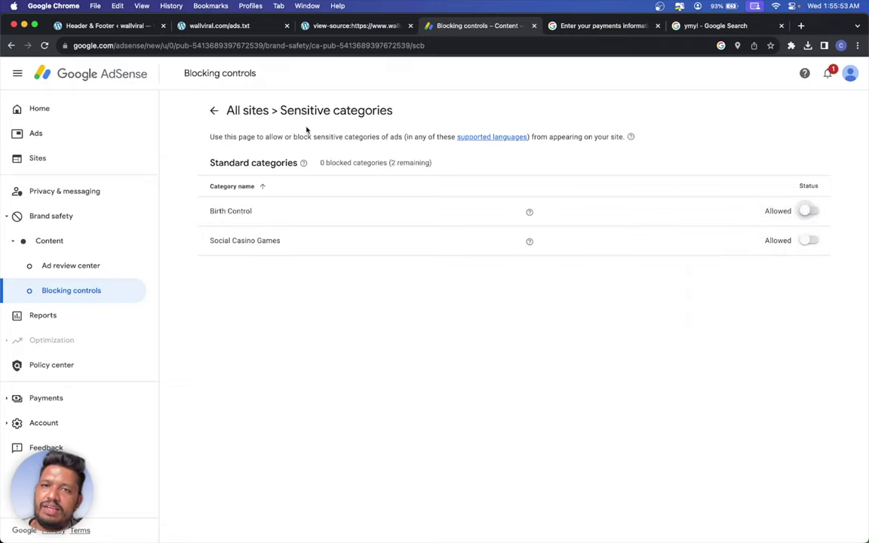
left_click(213, 112)
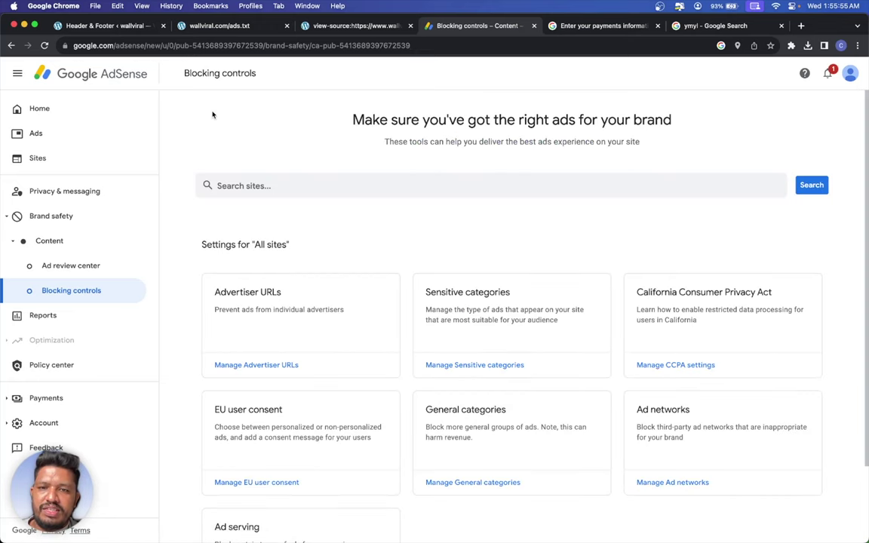
scroll(337, 207, "down", 3)
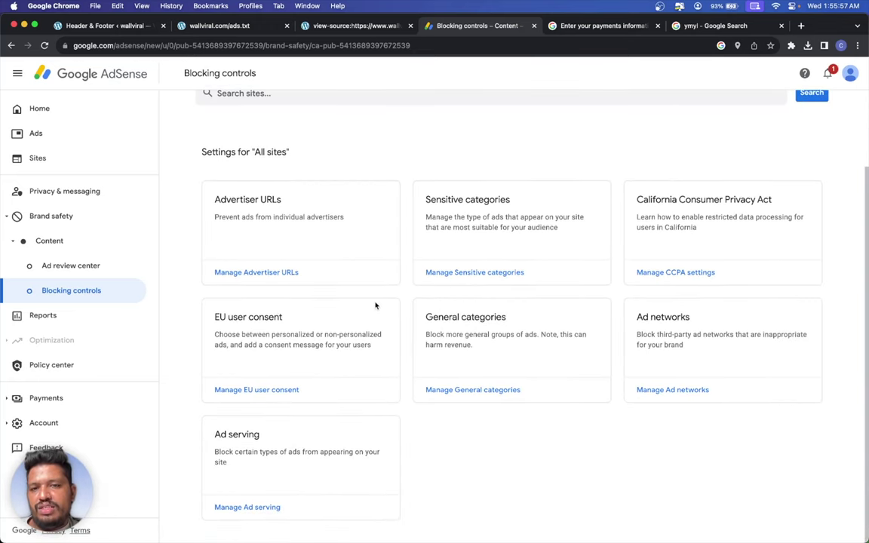
left_click(294, 391)
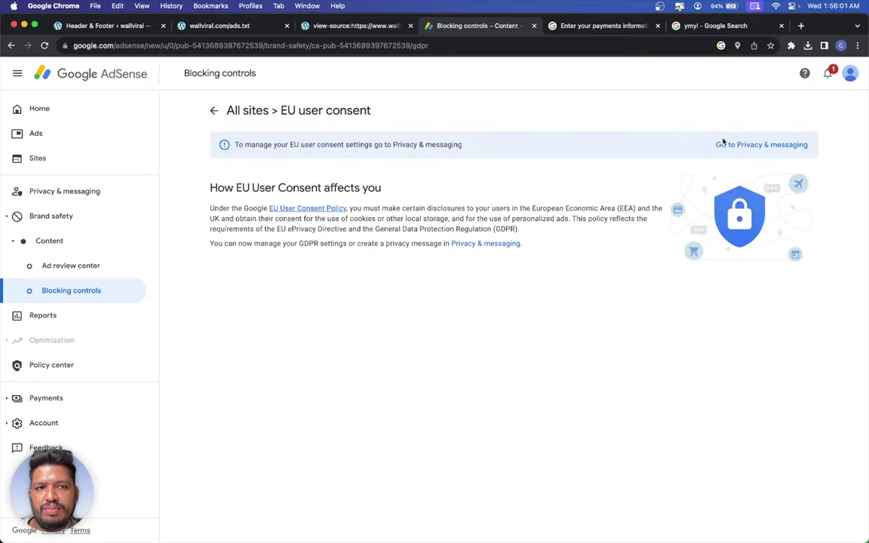
left_click(215, 110)
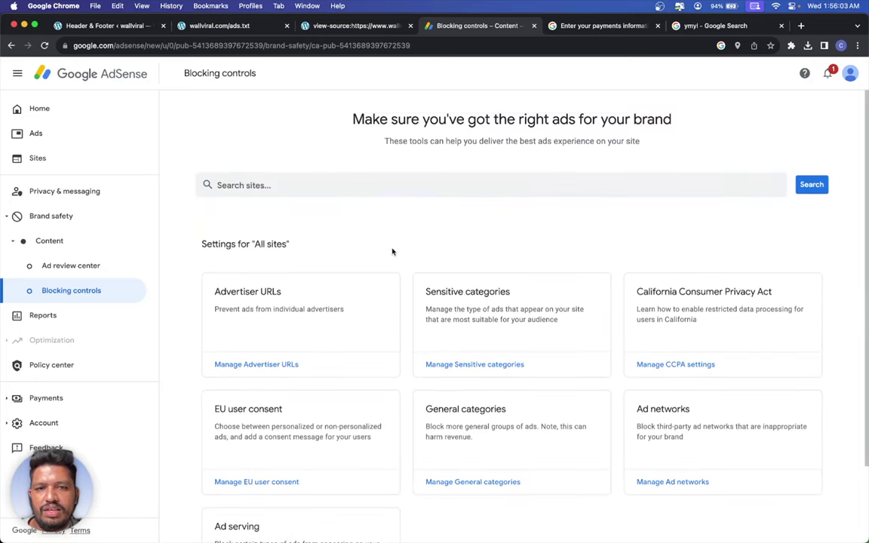
scroll(394, 252, "down", 1)
scroll(400, 251, "down", 1)
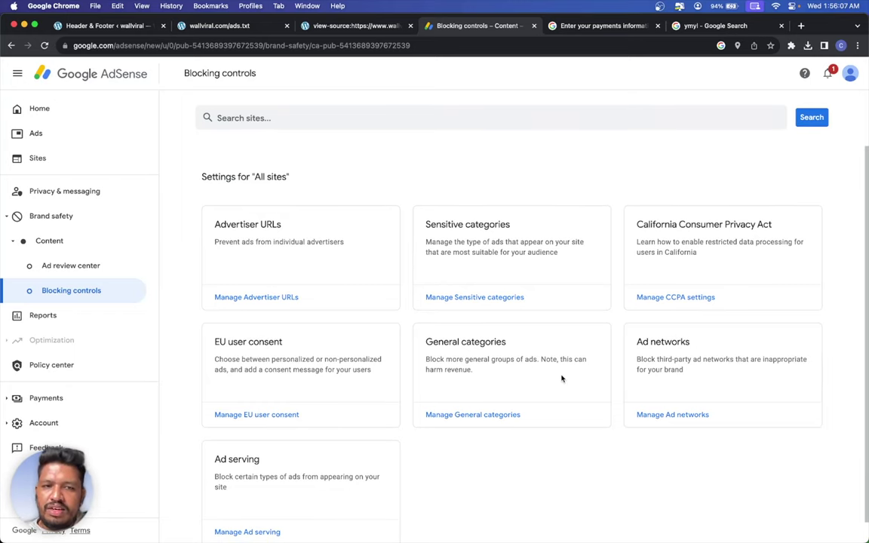
scroll(362, 269, "down", 1)
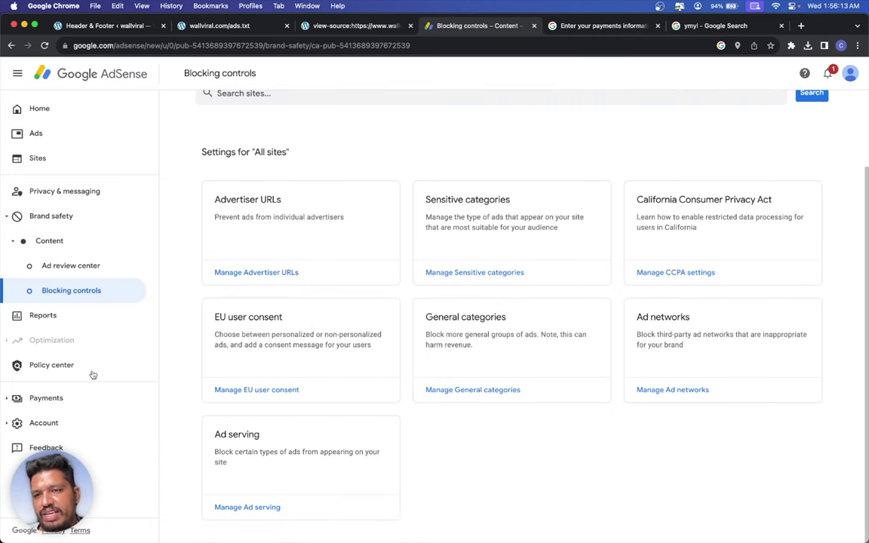
left_click(81, 397)
- From the payments account settings, open Manage tax info for United States and begin adding tax info
left_click(89, 422)
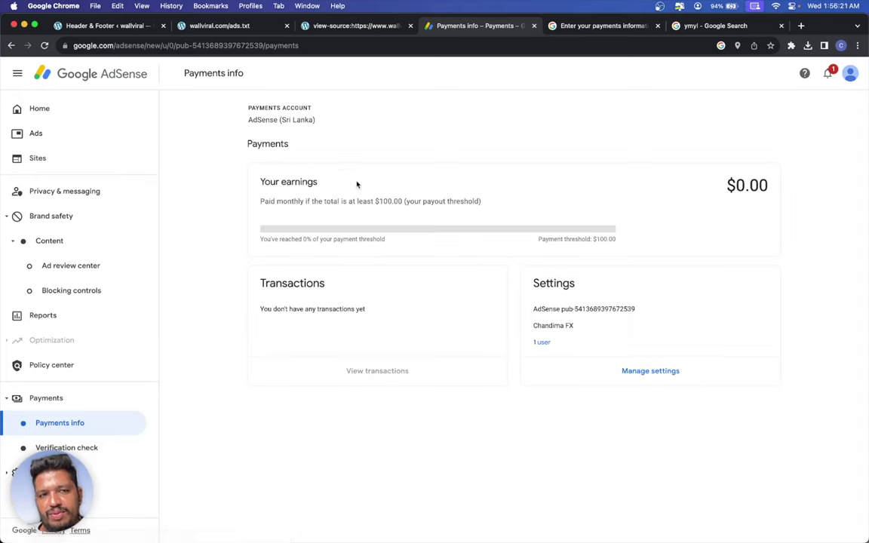
left_click(614, 371)
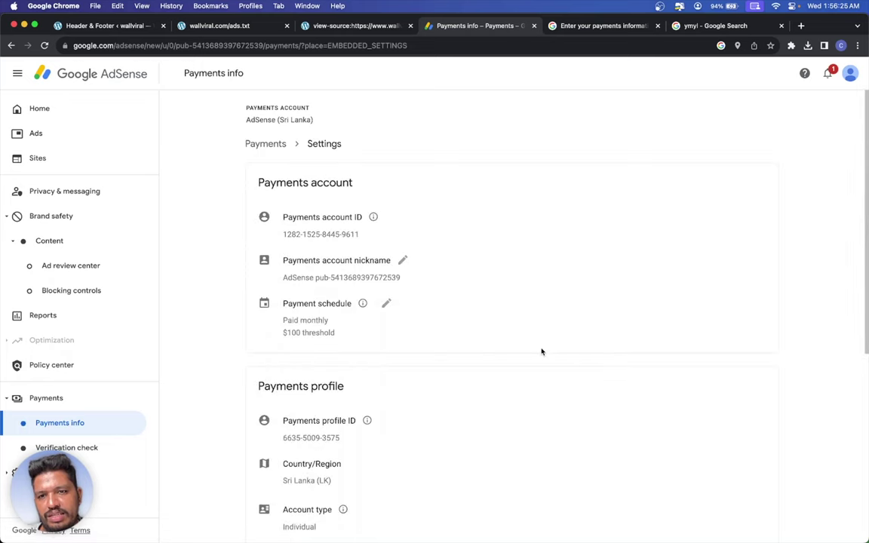
scroll(383, 332, "down", 5)
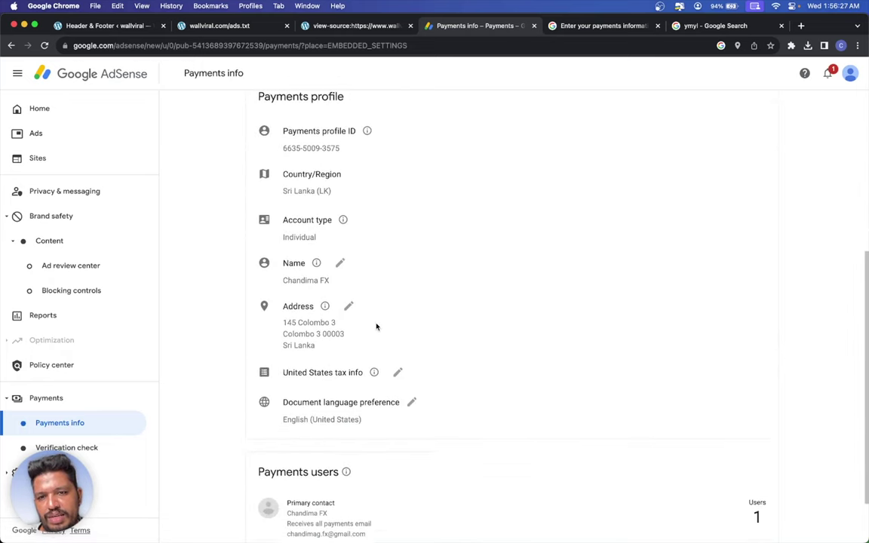
scroll(377, 326, "down", 1)
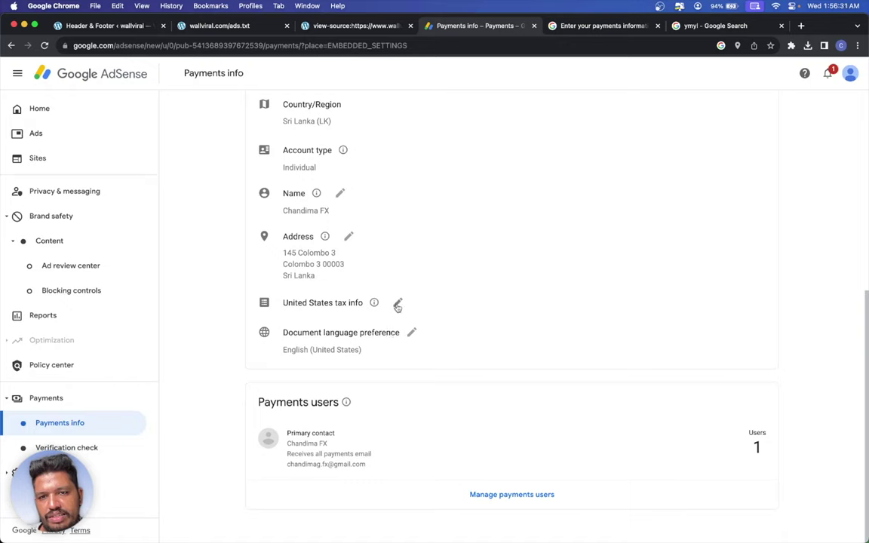
left_click(398, 302)
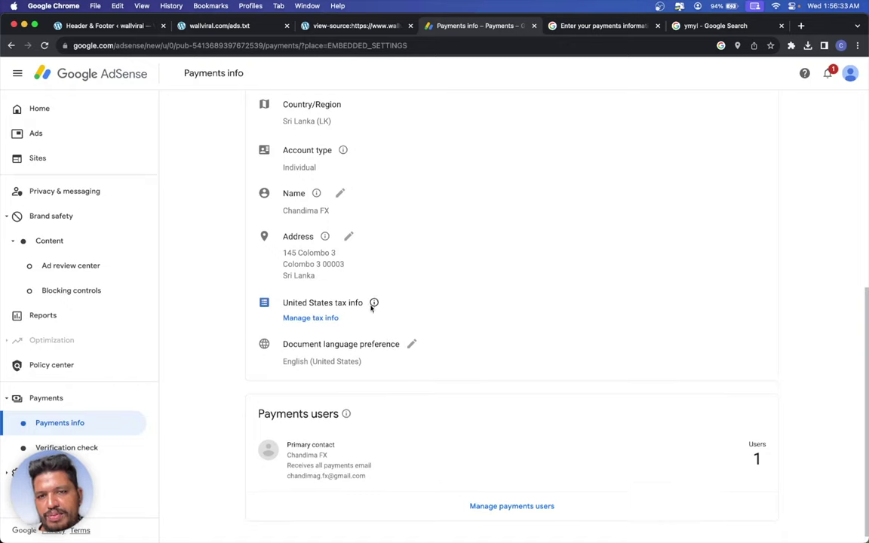
left_click(321, 321)
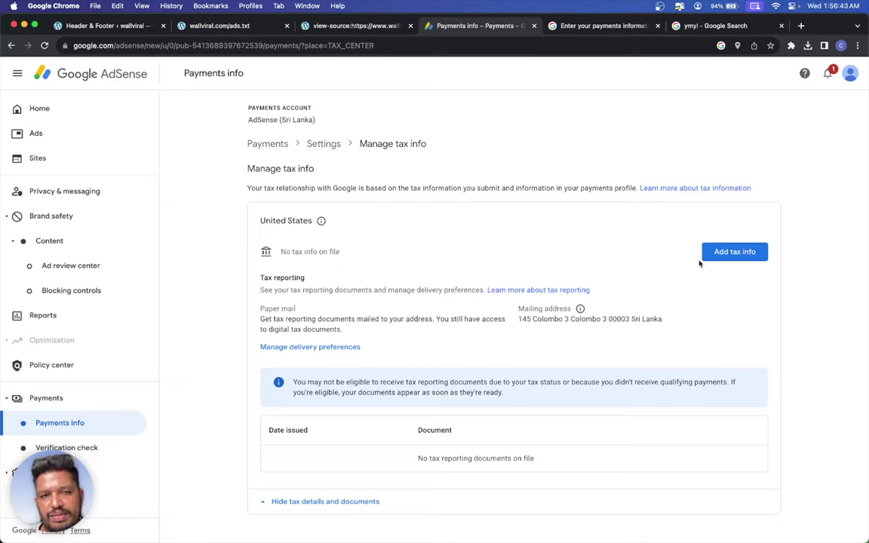
left_click(349, 500)
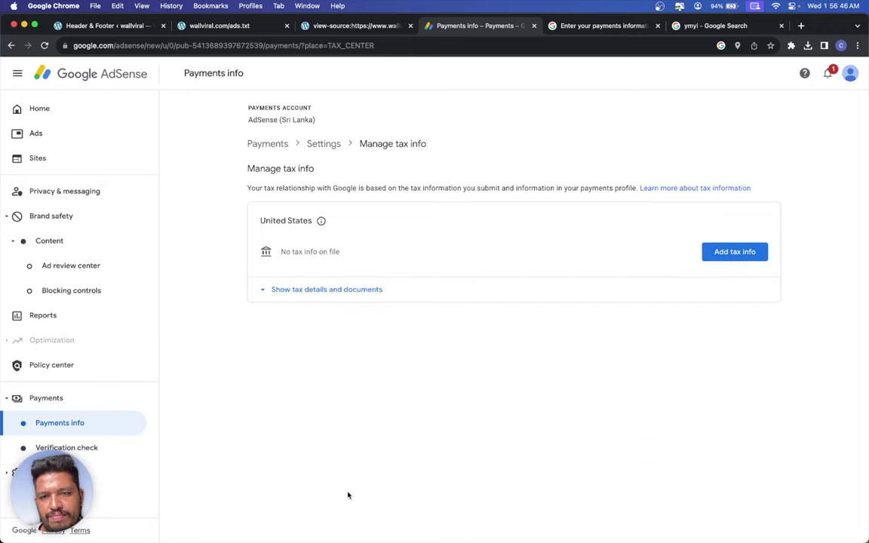
left_click(361, 289)
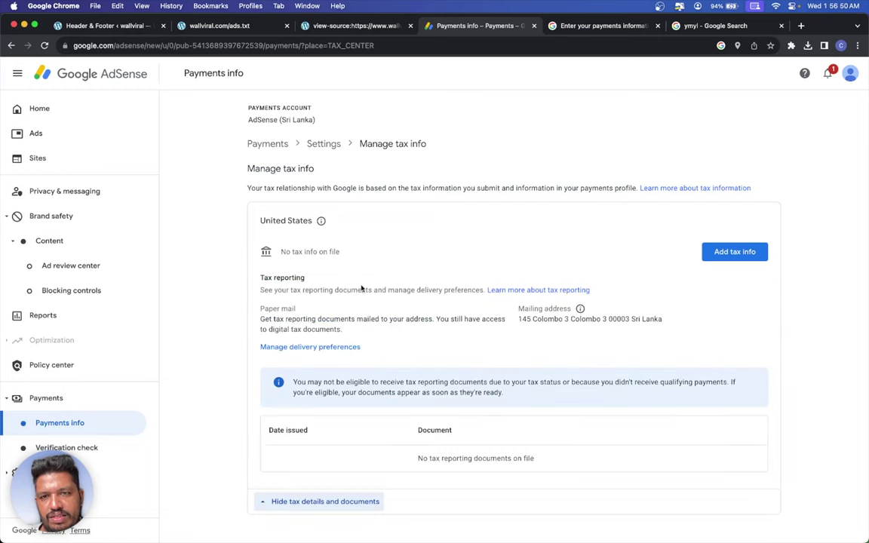
left_click(713, 252)
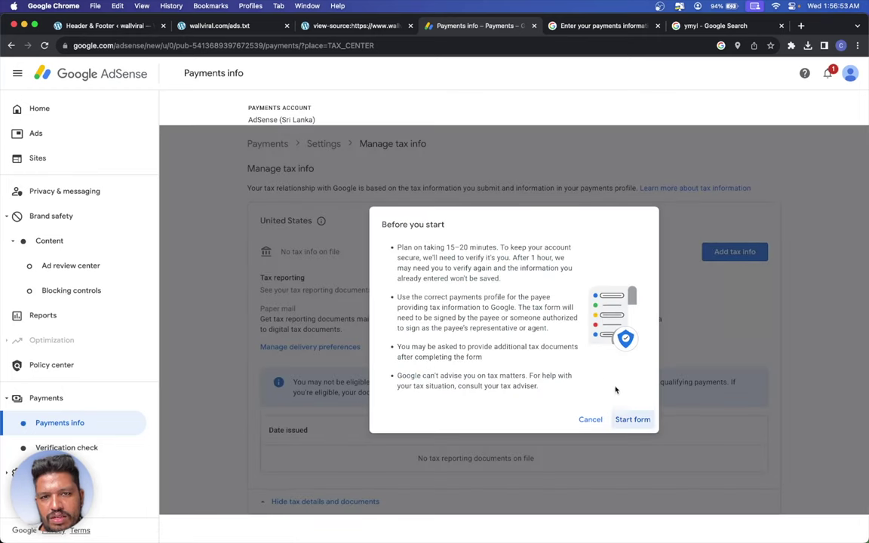
- Start the tax form and re-verify identity with the account password
left_click(630, 418)
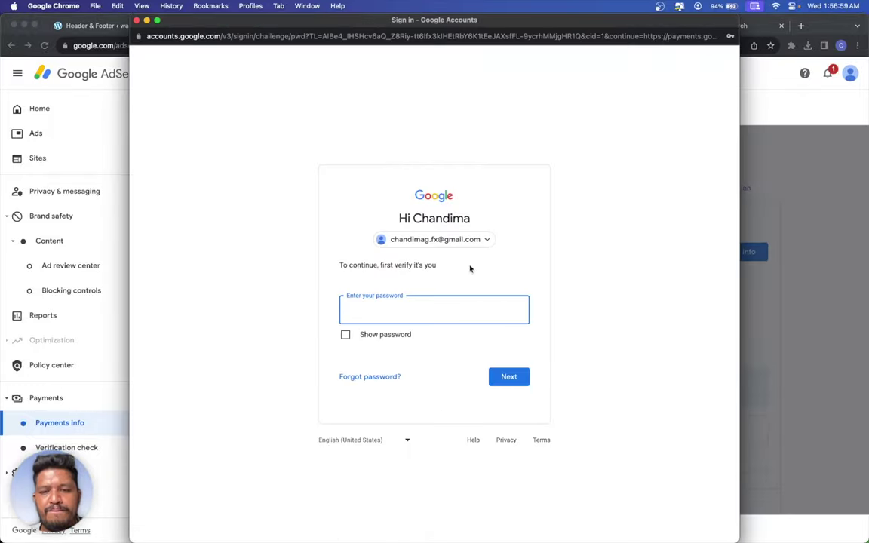
type("••••")
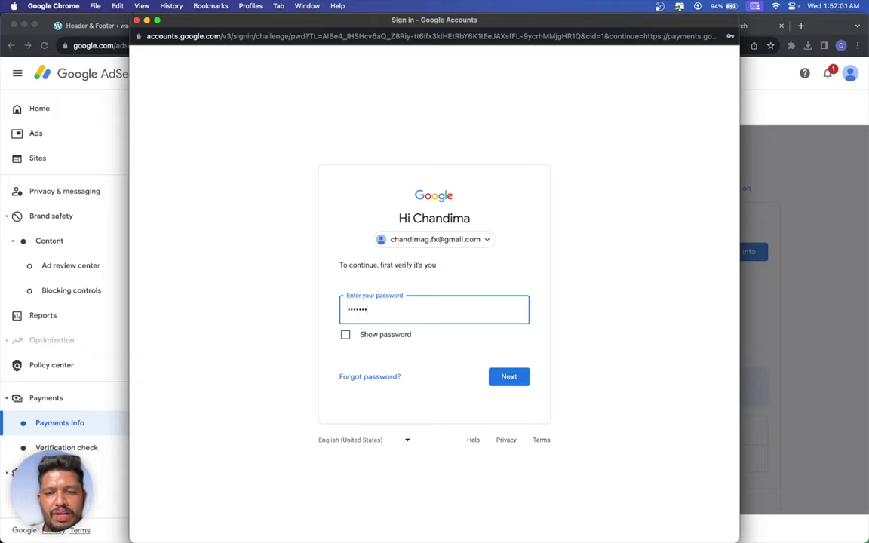
type("••••••")
key("Return")
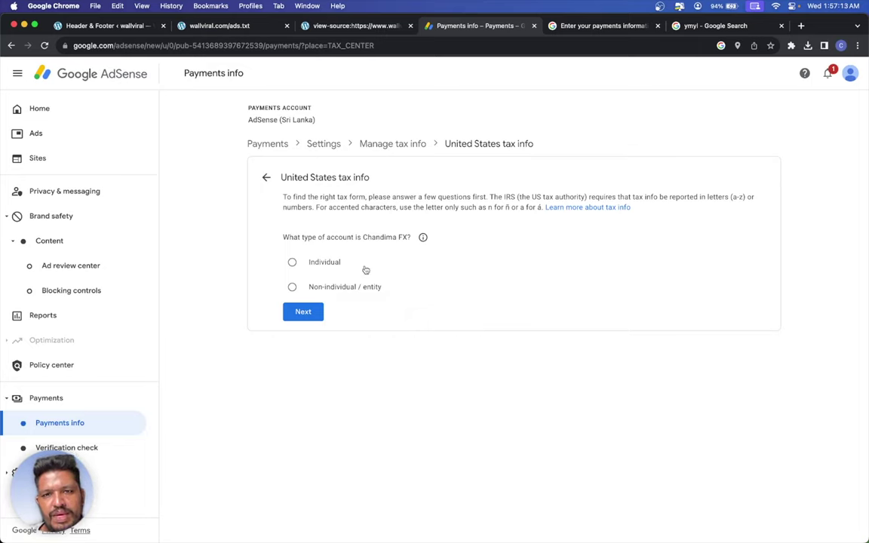
- Answer the tax form: Non-individual / entity, DBA or disregarded entity, sole owner Individual
left_click(349, 289)
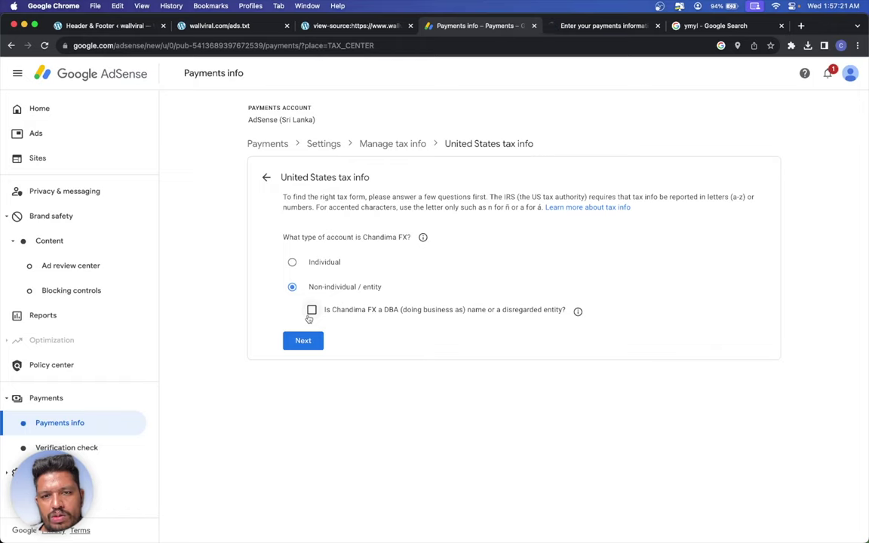
left_click(309, 318)
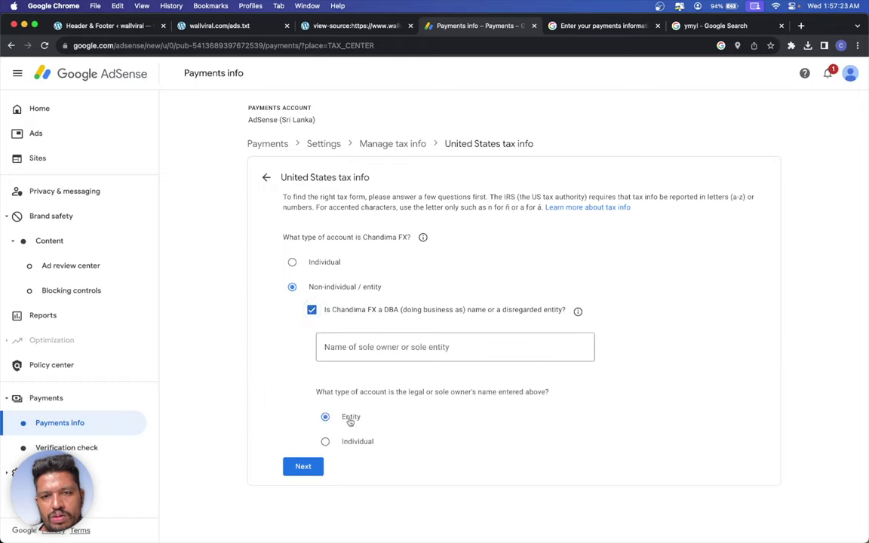
left_click(325, 441)
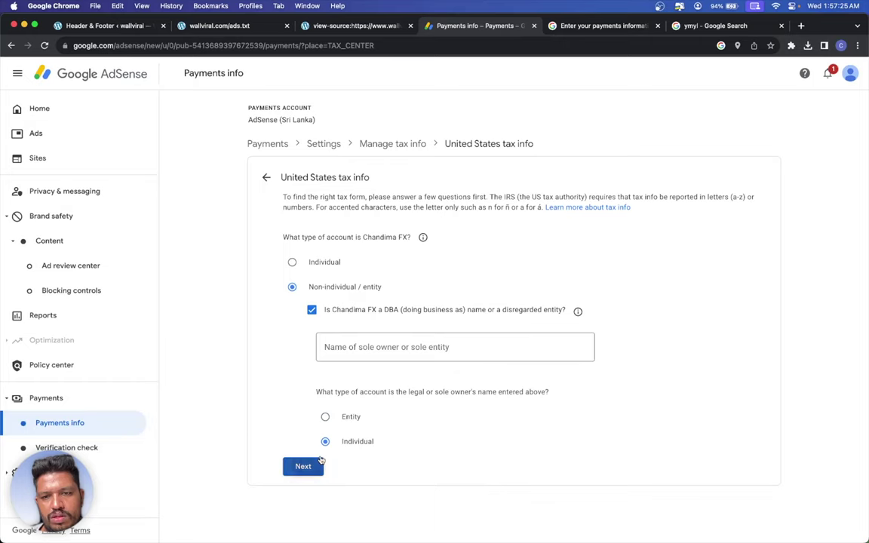
left_click(302, 466)
left_click(371, 358)
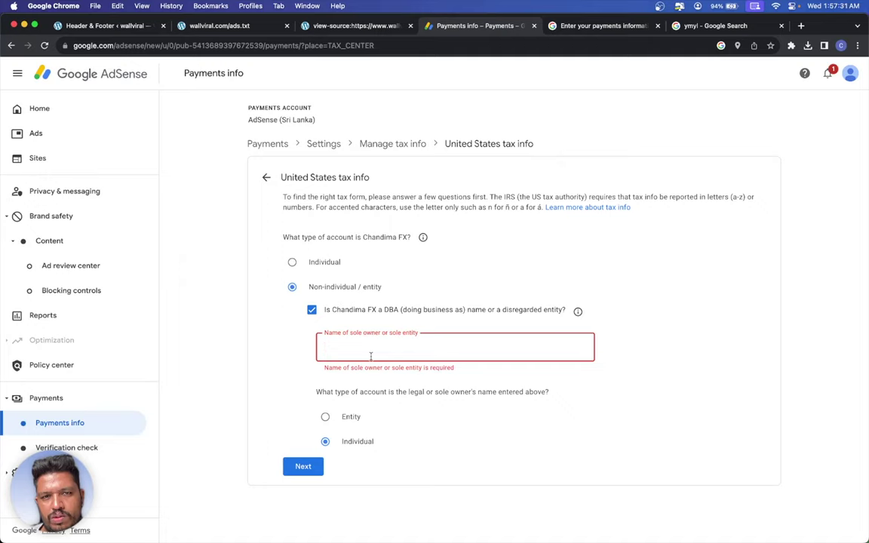
- Leave the tax form without saving and return to the AdSense Home page
left_click(391, 142)
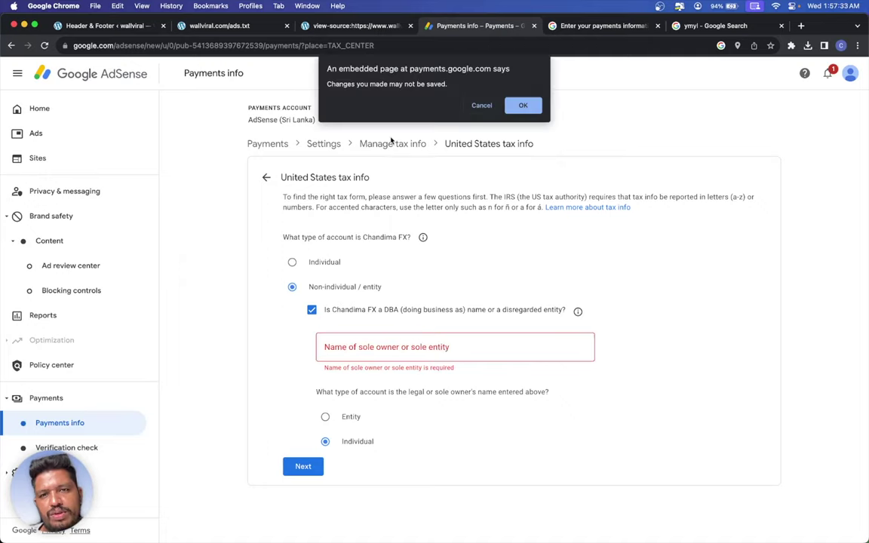
left_click(521, 105)
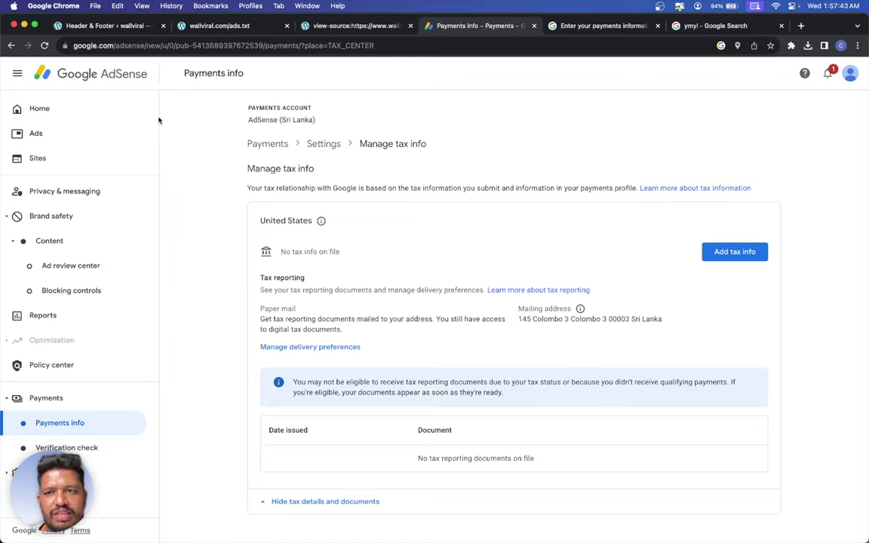
left_click(122, 114)
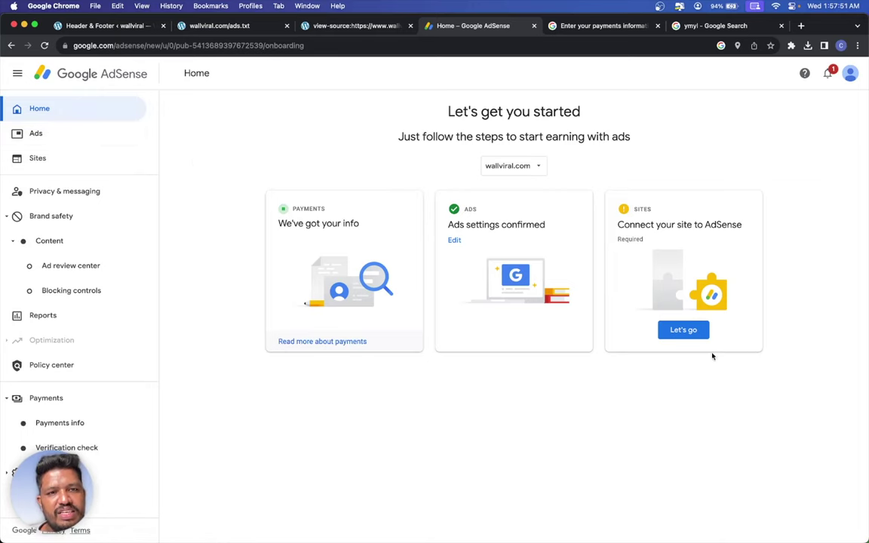
- Check wallviral.com in the site list: Requires review, with ads.txt Not found
left_click(683, 329)
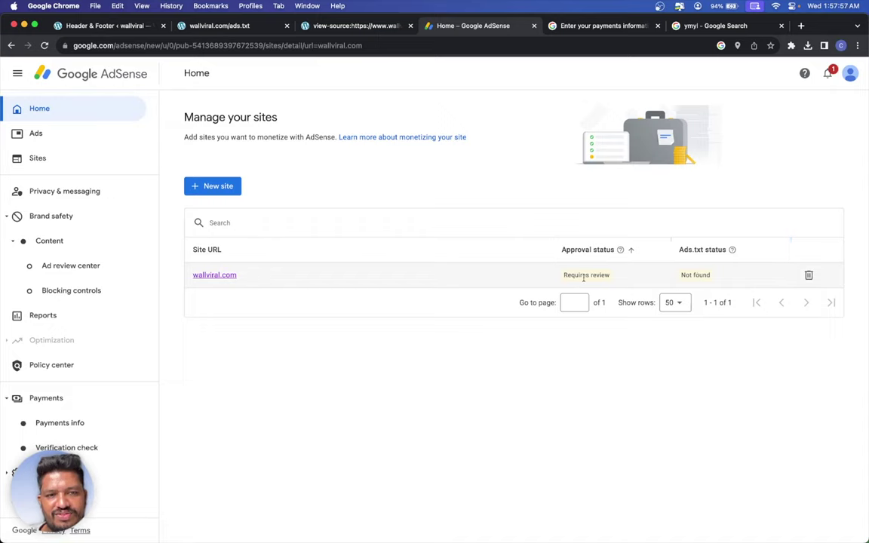
mouse_move(730, 249)
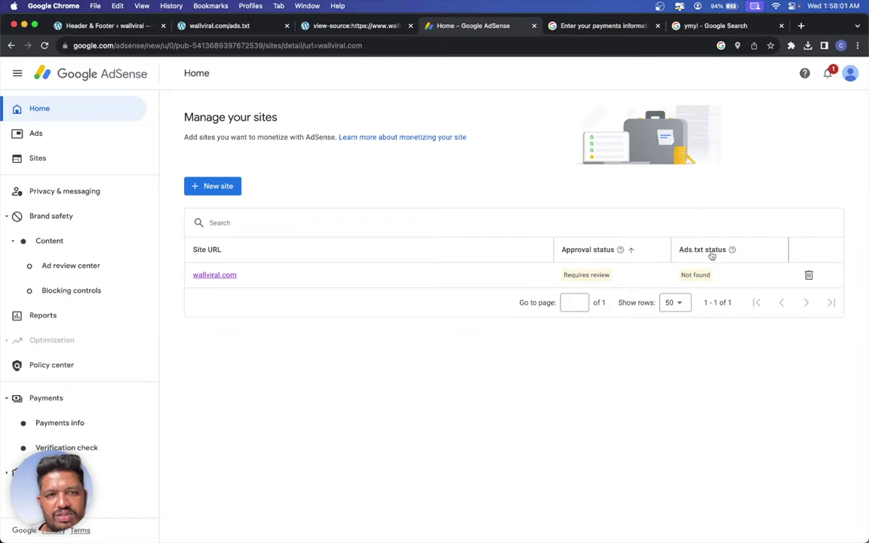
left_click(223, 277)
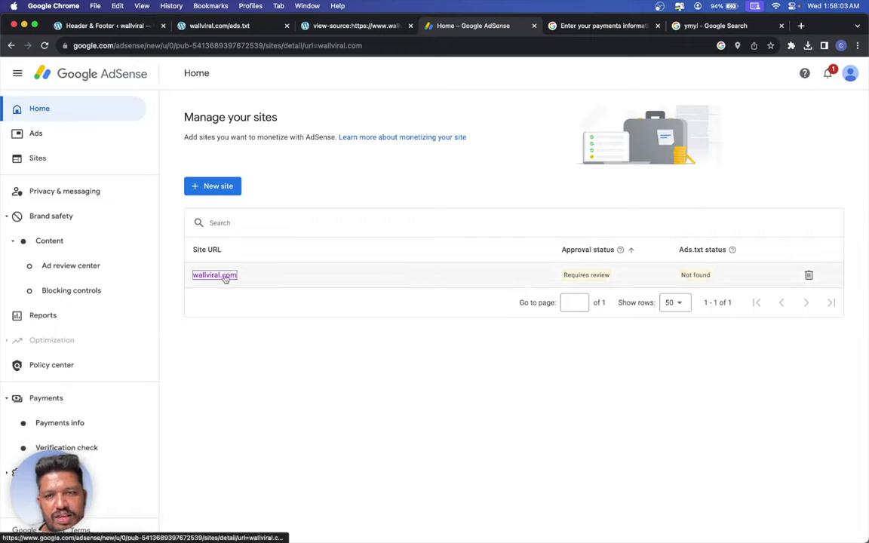
left_click(581, 276)
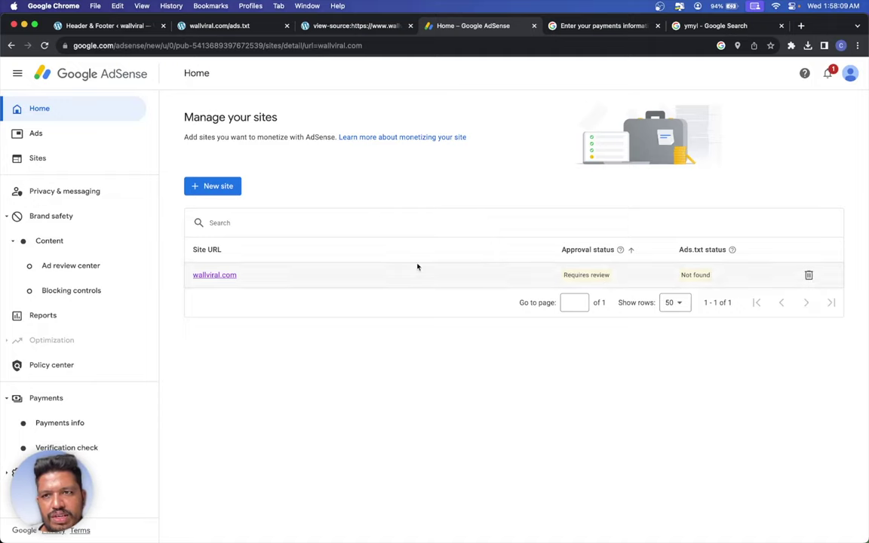
- Look at the Ads and Home pages, then return to the site list and delete wallviral.com
left_click(99, 137)
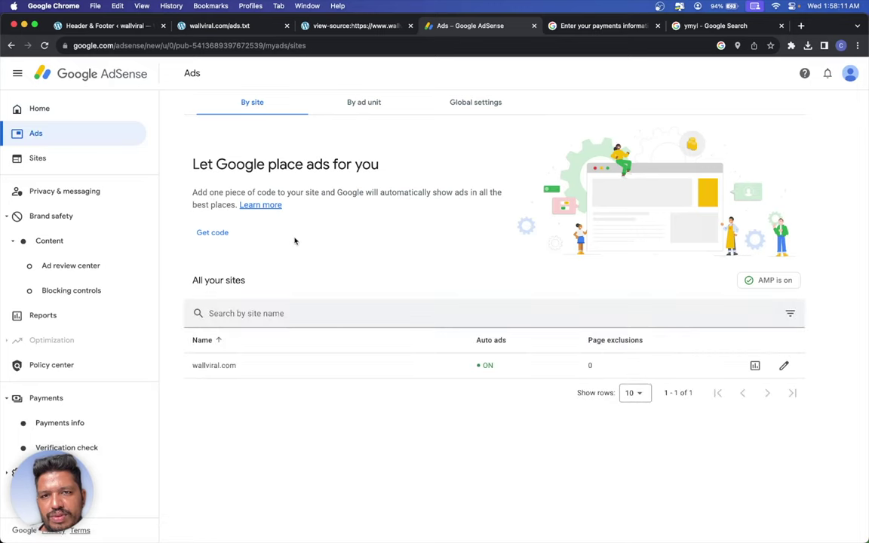
left_click(42, 110)
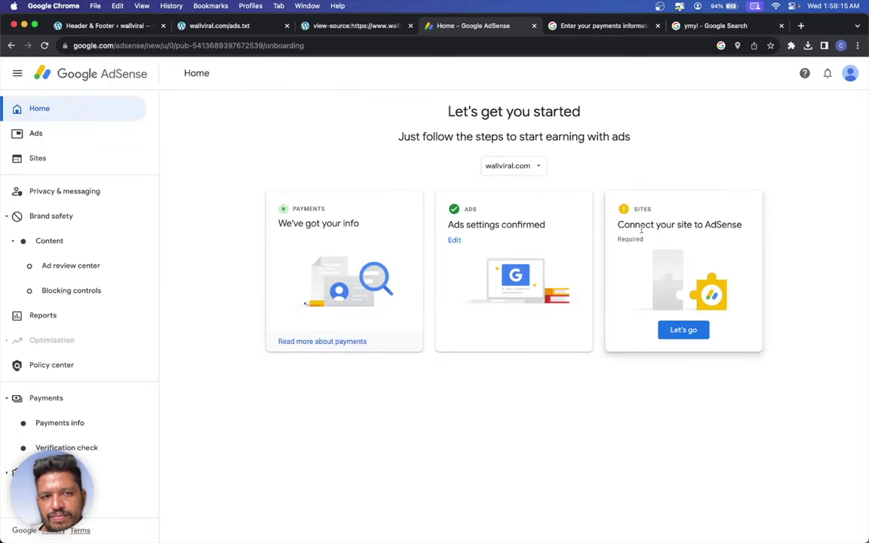
left_click(679, 329)
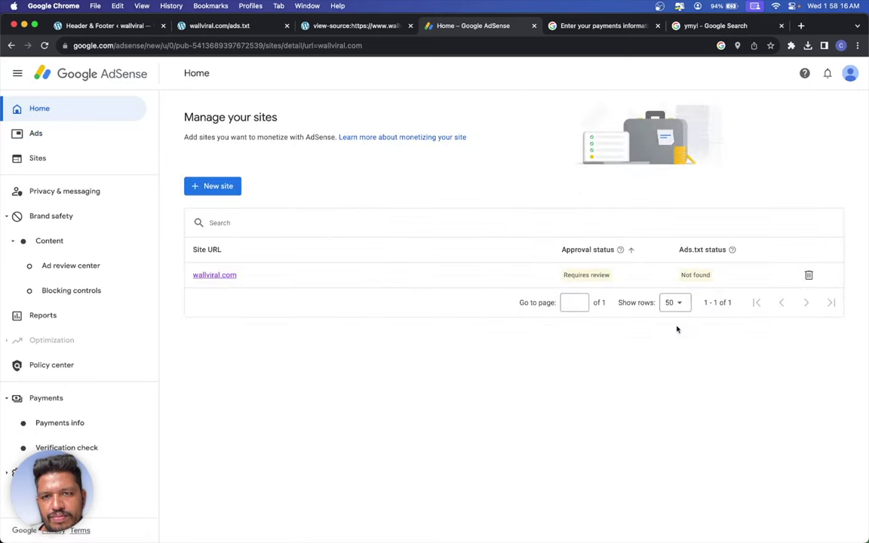
left_click(218, 276)
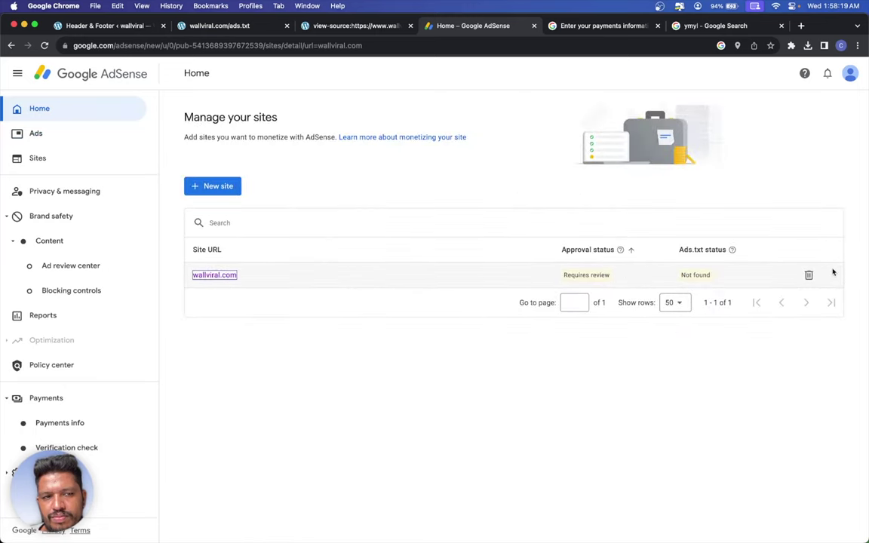
left_click(808, 275)
- Confirm deleting wallviral.com and add wallviral.com back as a new site
left_click(541, 325)
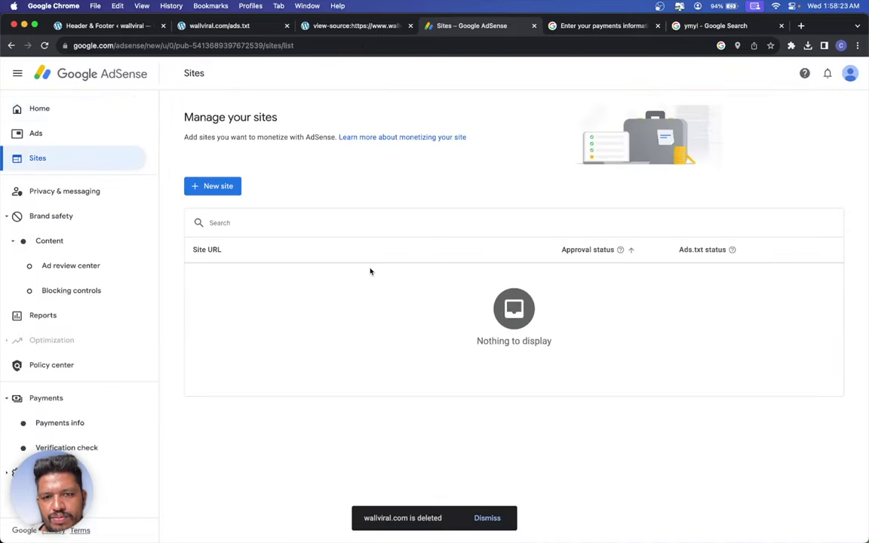
left_click(212, 186)
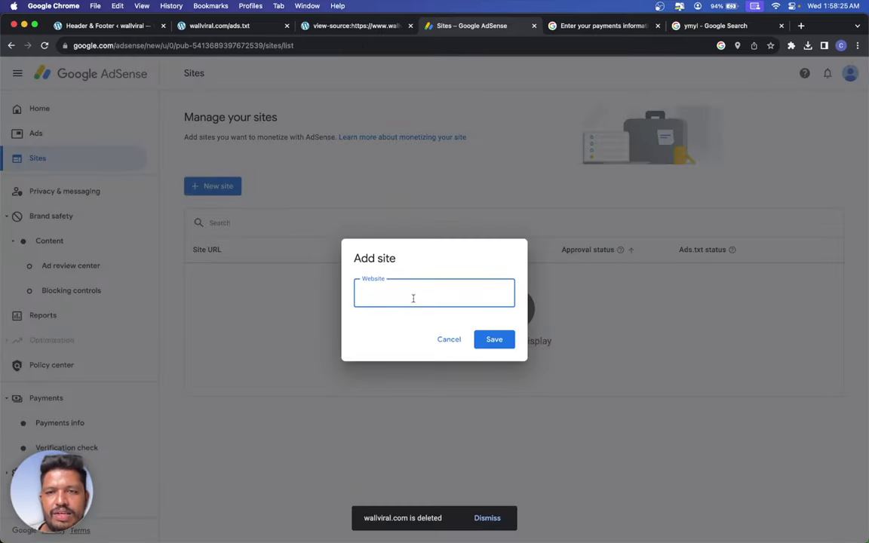
type("wallviral")
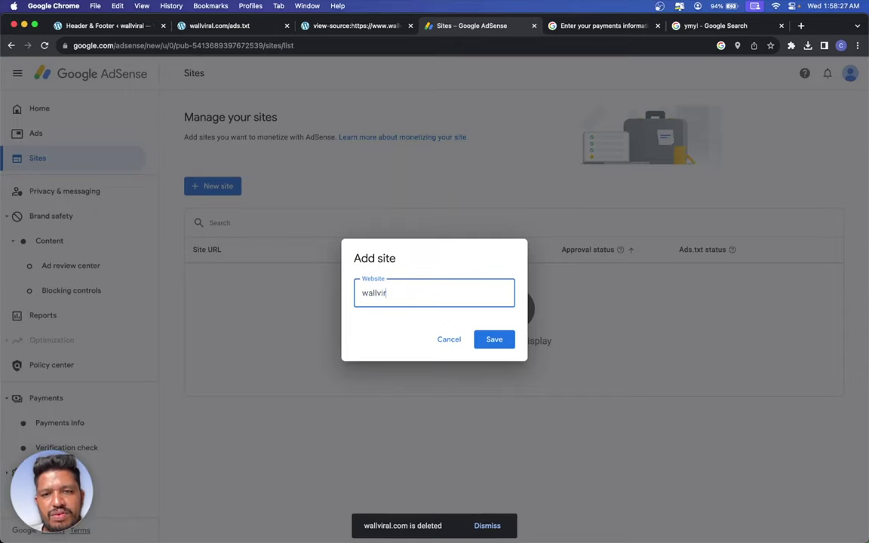
type(".com")
key("Return")
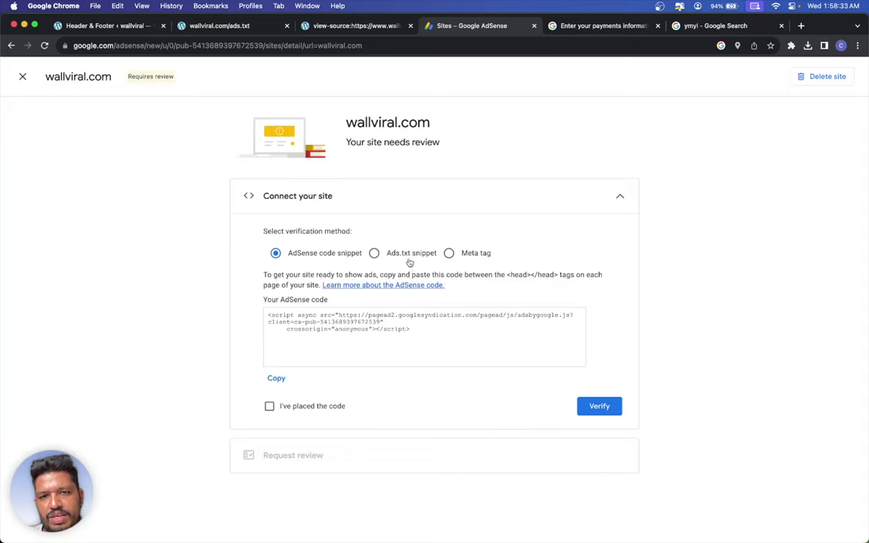
- Verify wallviral.com with the ads.txt snippet method and request its review
left_click(408, 255)
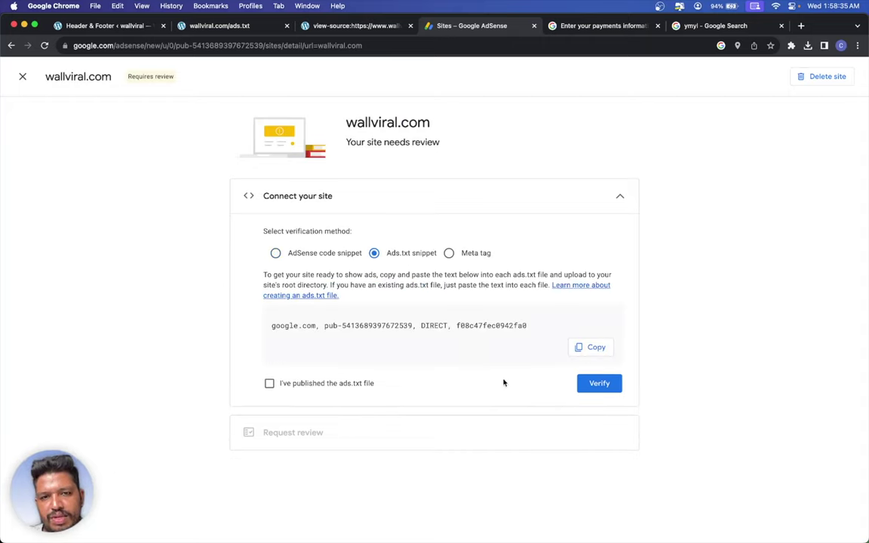
left_click(321, 383)
left_click(594, 384)
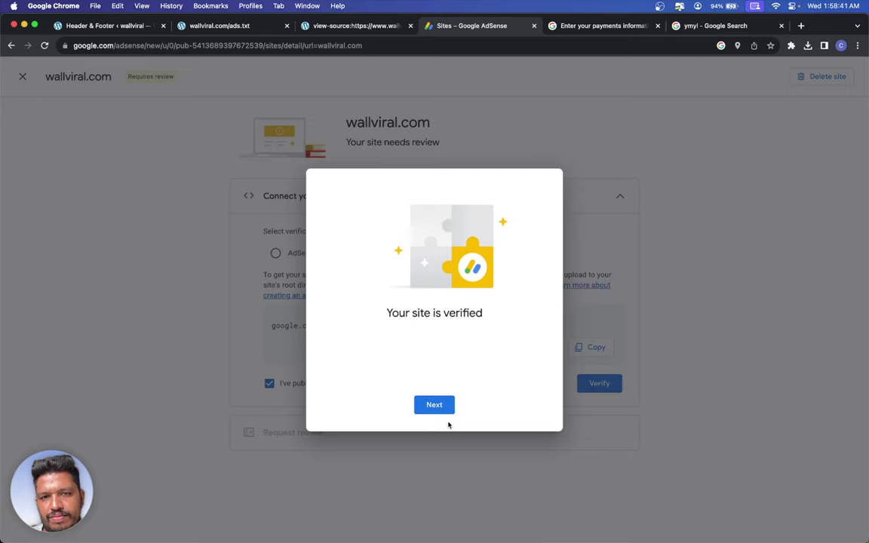
left_click(445, 411)
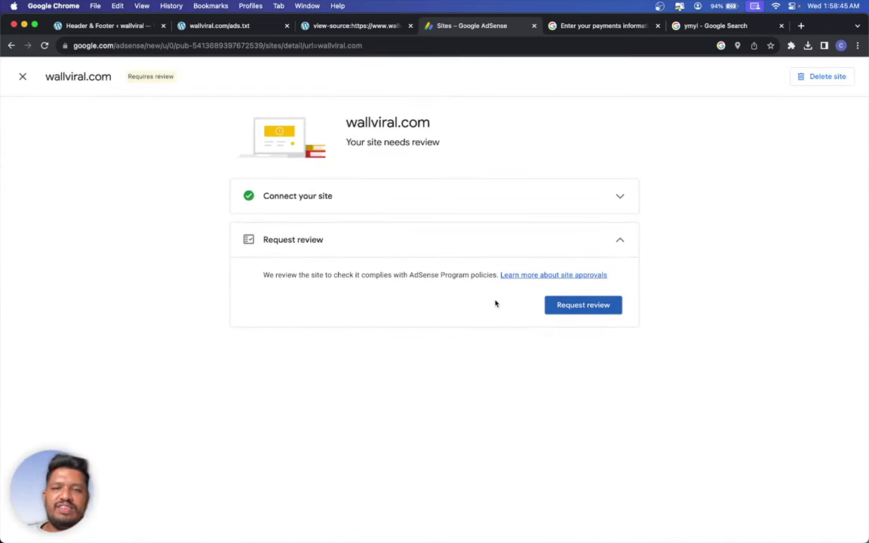
left_click(570, 306)
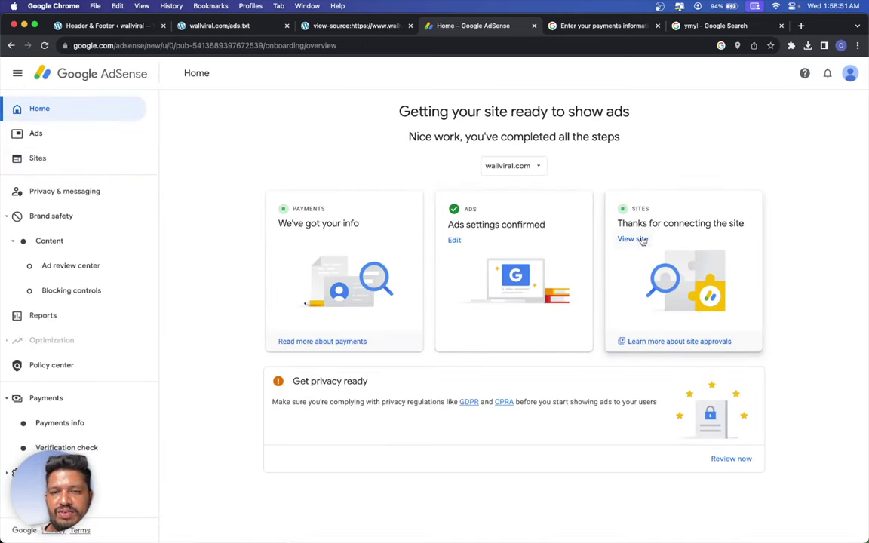
- Create a new GDPR consent message from the privacy setup and target it at wallviral.com
left_click(745, 460)
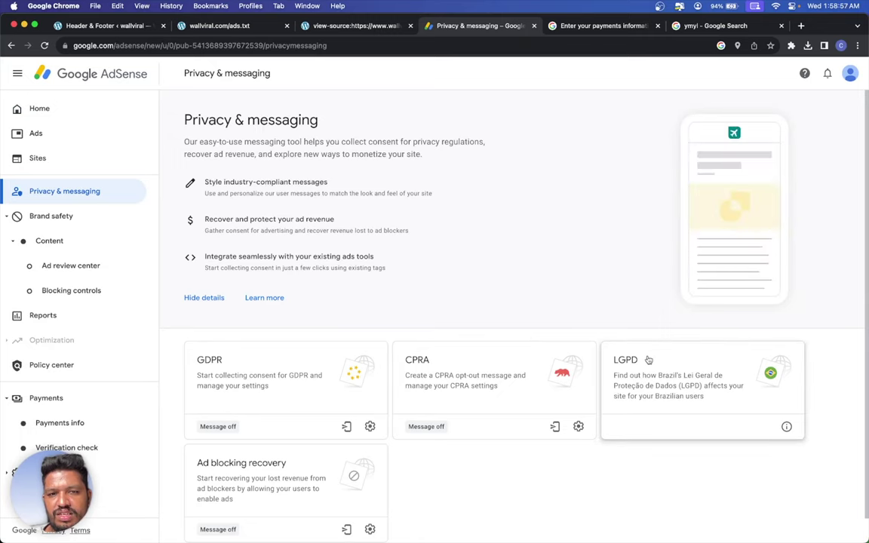
left_click(354, 381)
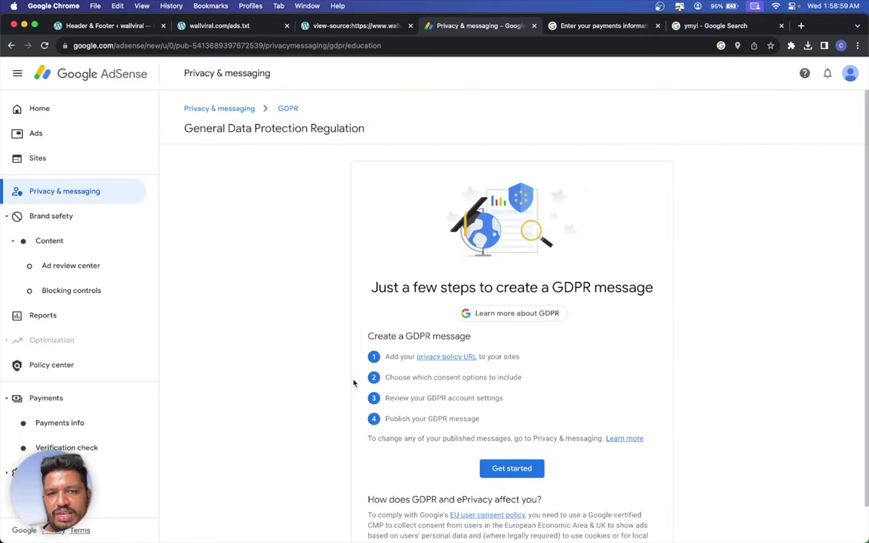
left_click(505, 467)
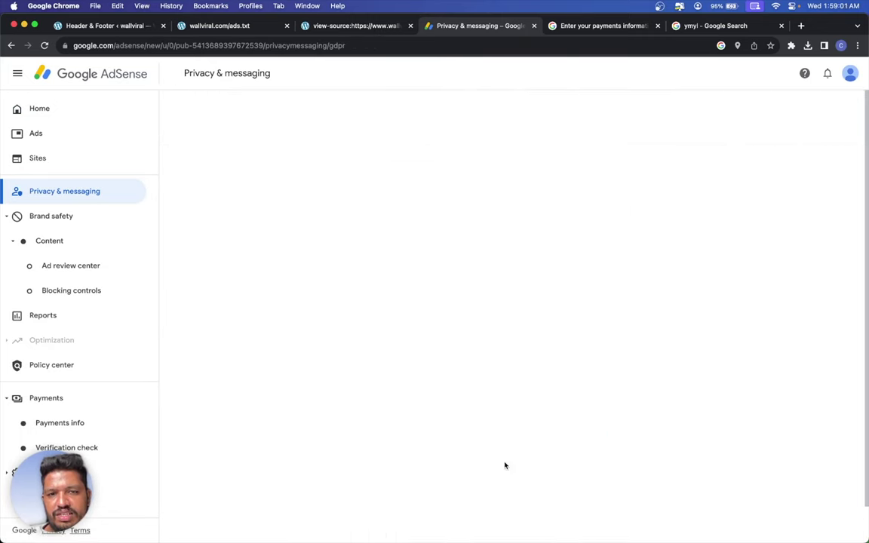
left_click(332, 386)
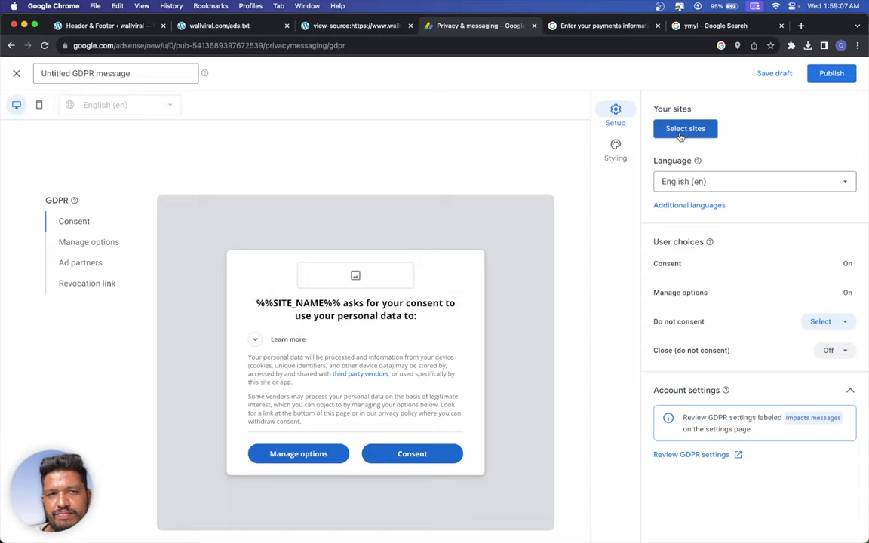
left_click(679, 130)
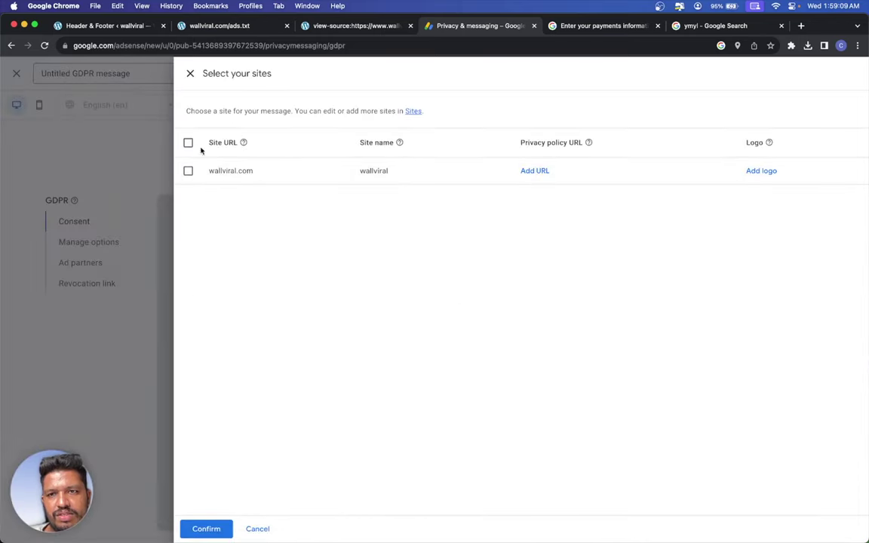
left_click(187, 142)
left_click(201, 533)
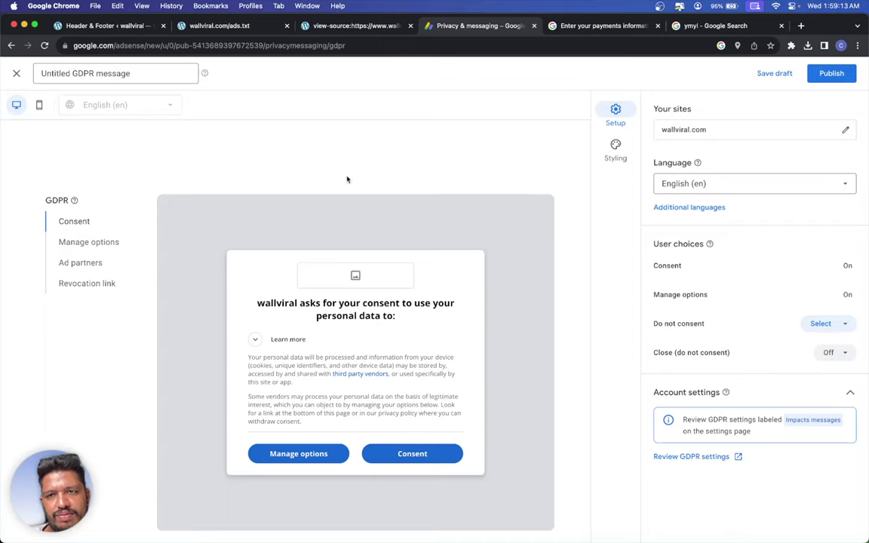
- Turn the Do not consent choice On and try to publish the GDPR message
left_click(817, 75)
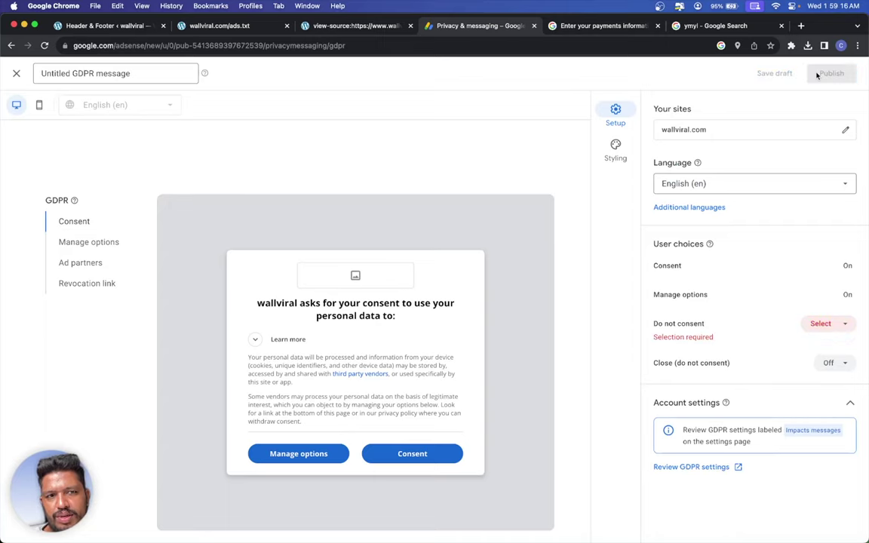
left_click(837, 324)
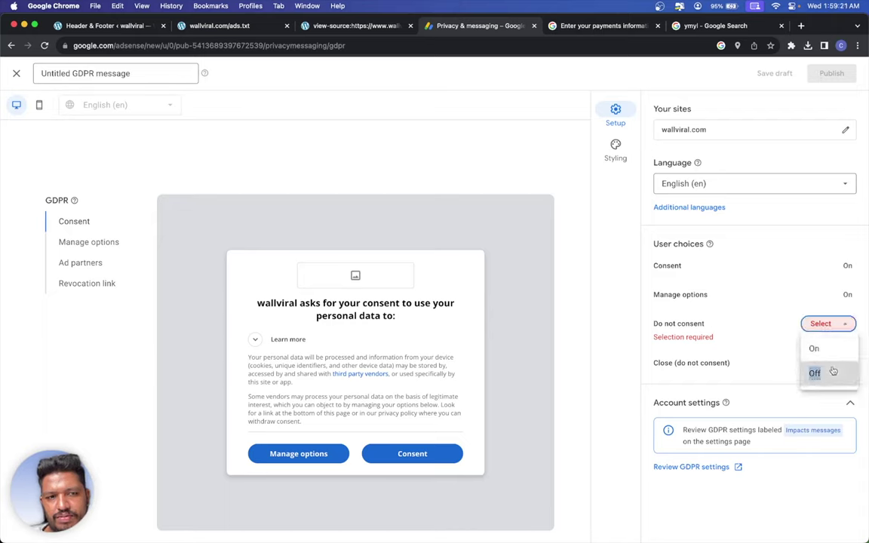
left_click(833, 346)
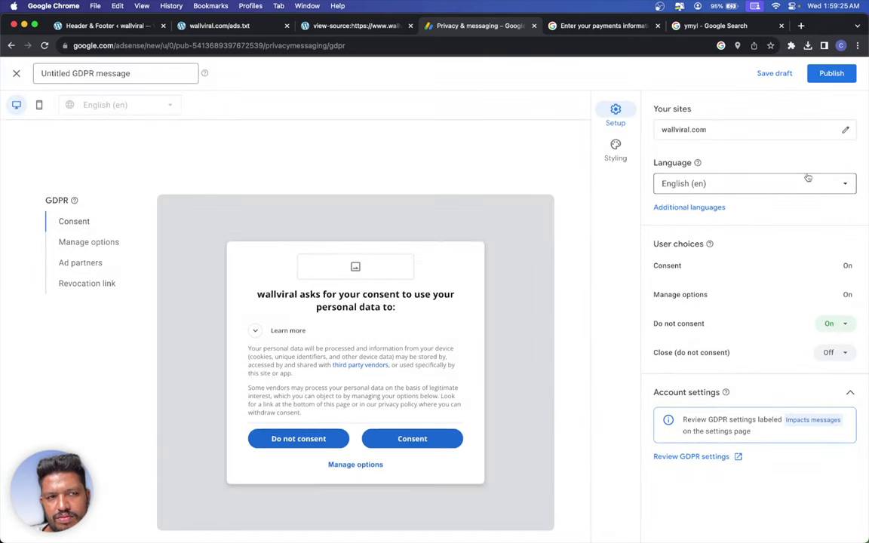
left_click(841, 73)
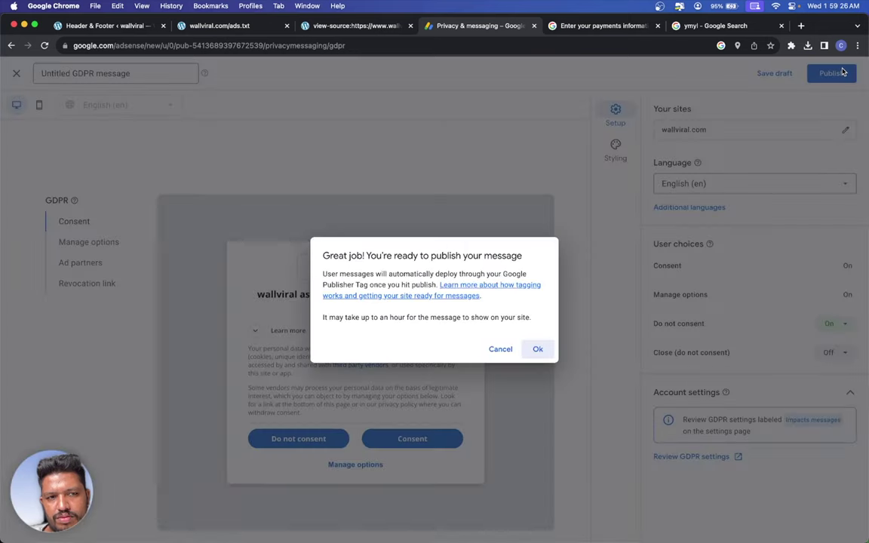
left_click(542, 350)
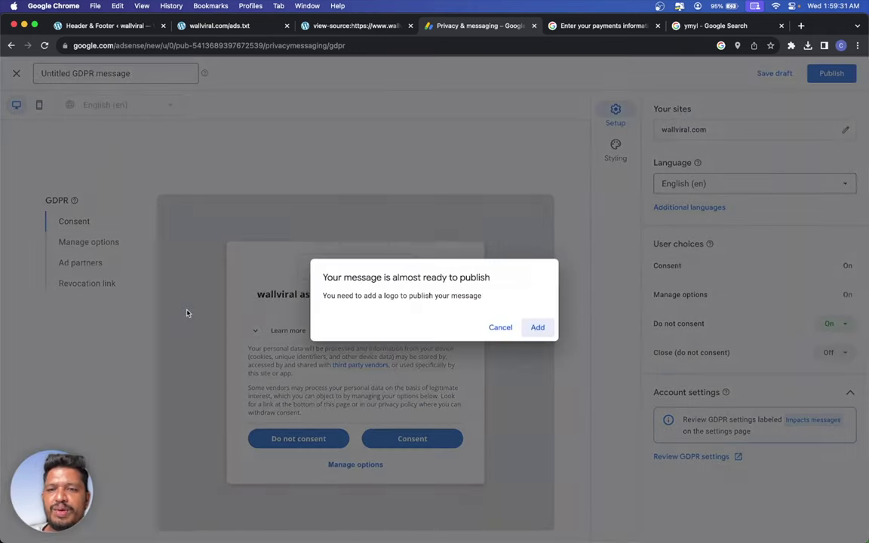
- Skip adding the required site logo and save the GDPR message as a draft
left_click(526, 334)
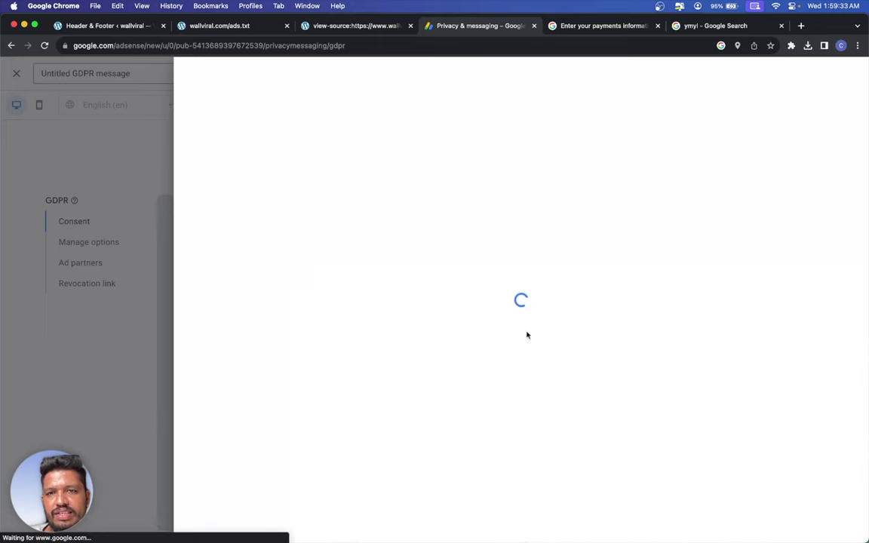
left_click(214, 527)
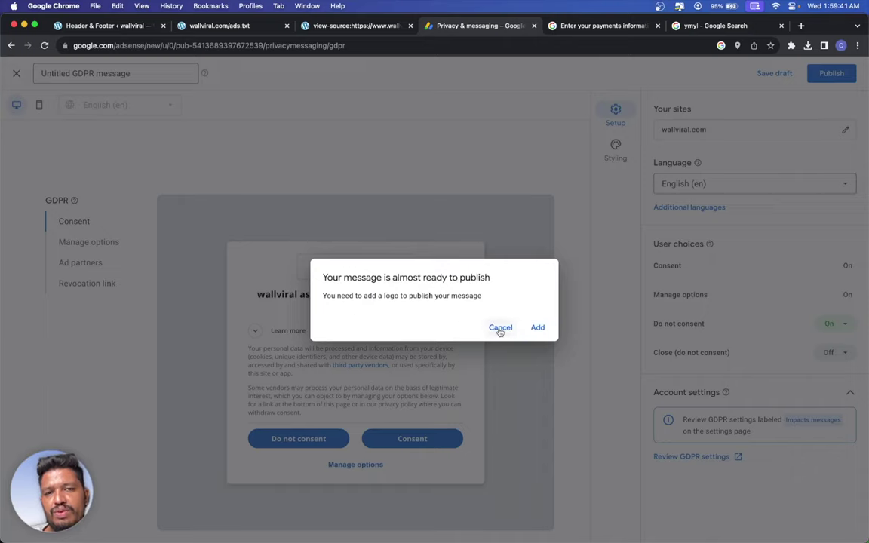
left_click(500, 328)
left_click(771, 75)
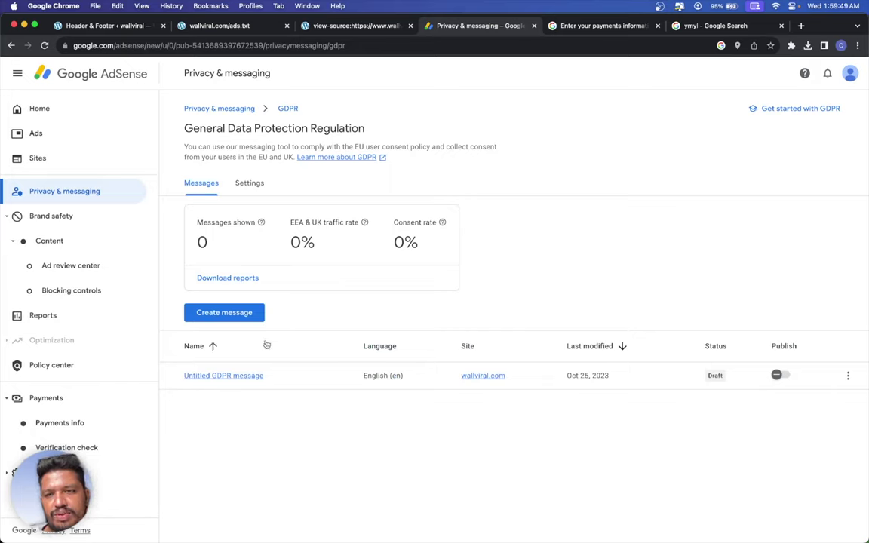
- Check the draft consent message's actions menu, close it without deleting, and go Home
left_click(848, 375)
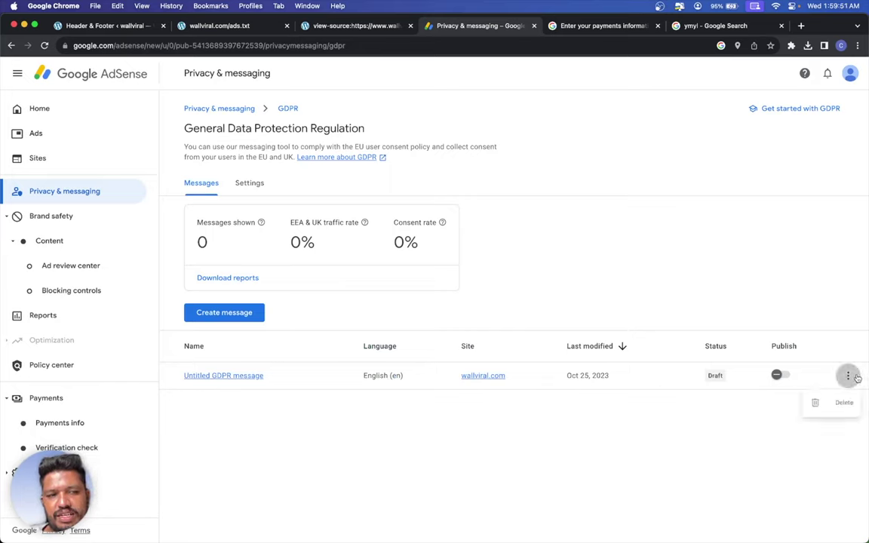
left_click(347, 381)
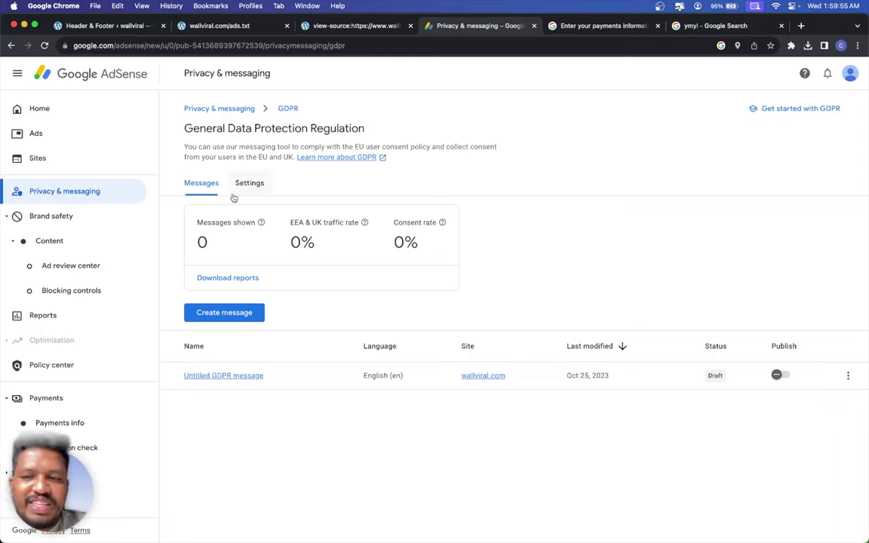
left_click(118, 115)
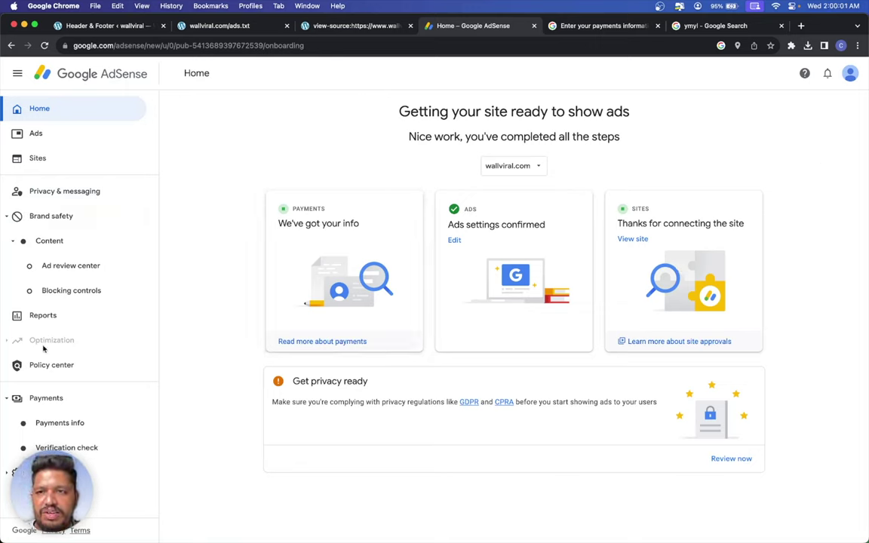
- View the performance Reports page, then go back to the Home overview
left_click(30, 322)
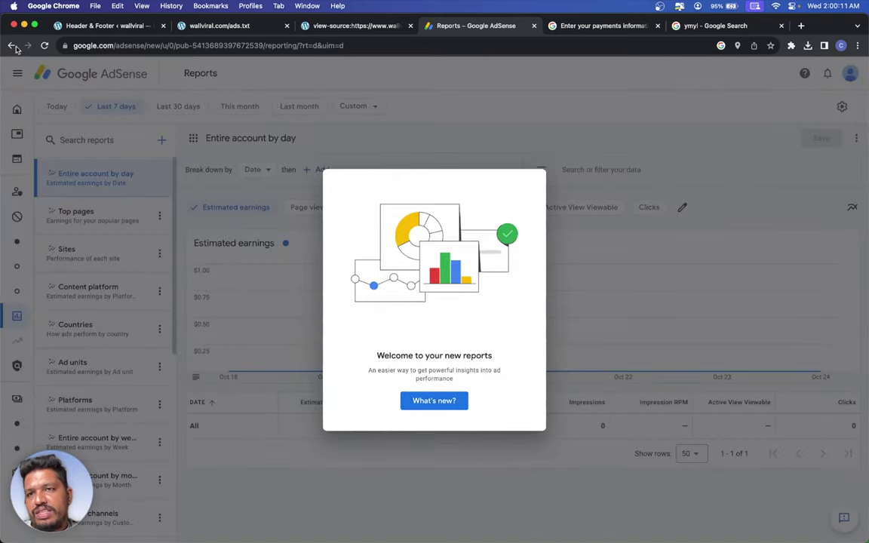
left_click(19, 113)
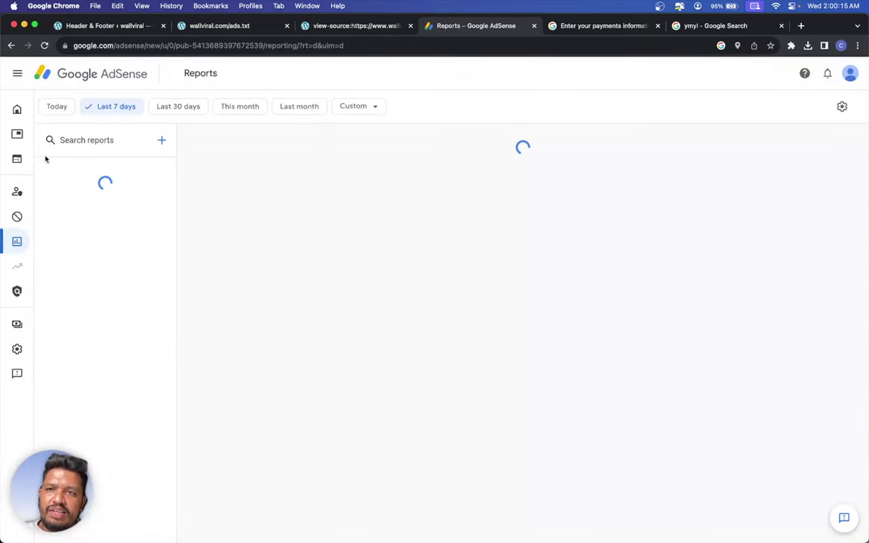
left_click(25, 111)
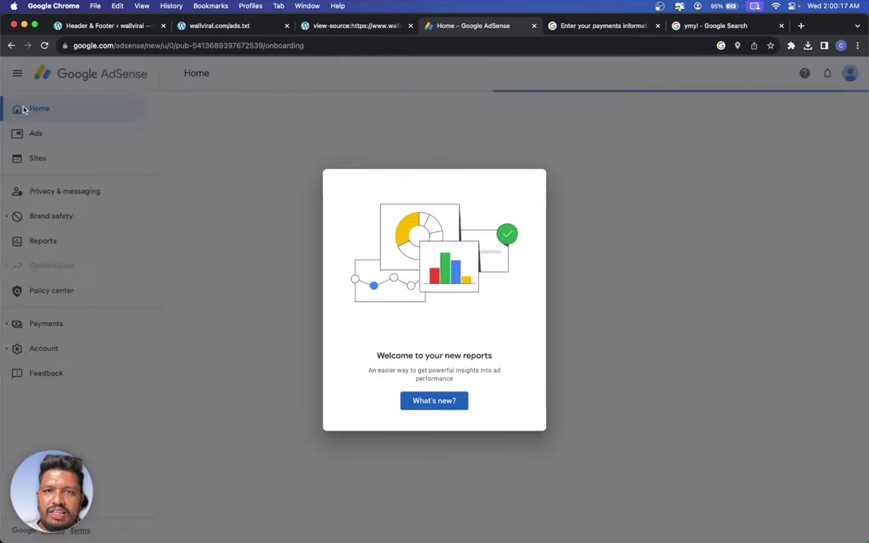